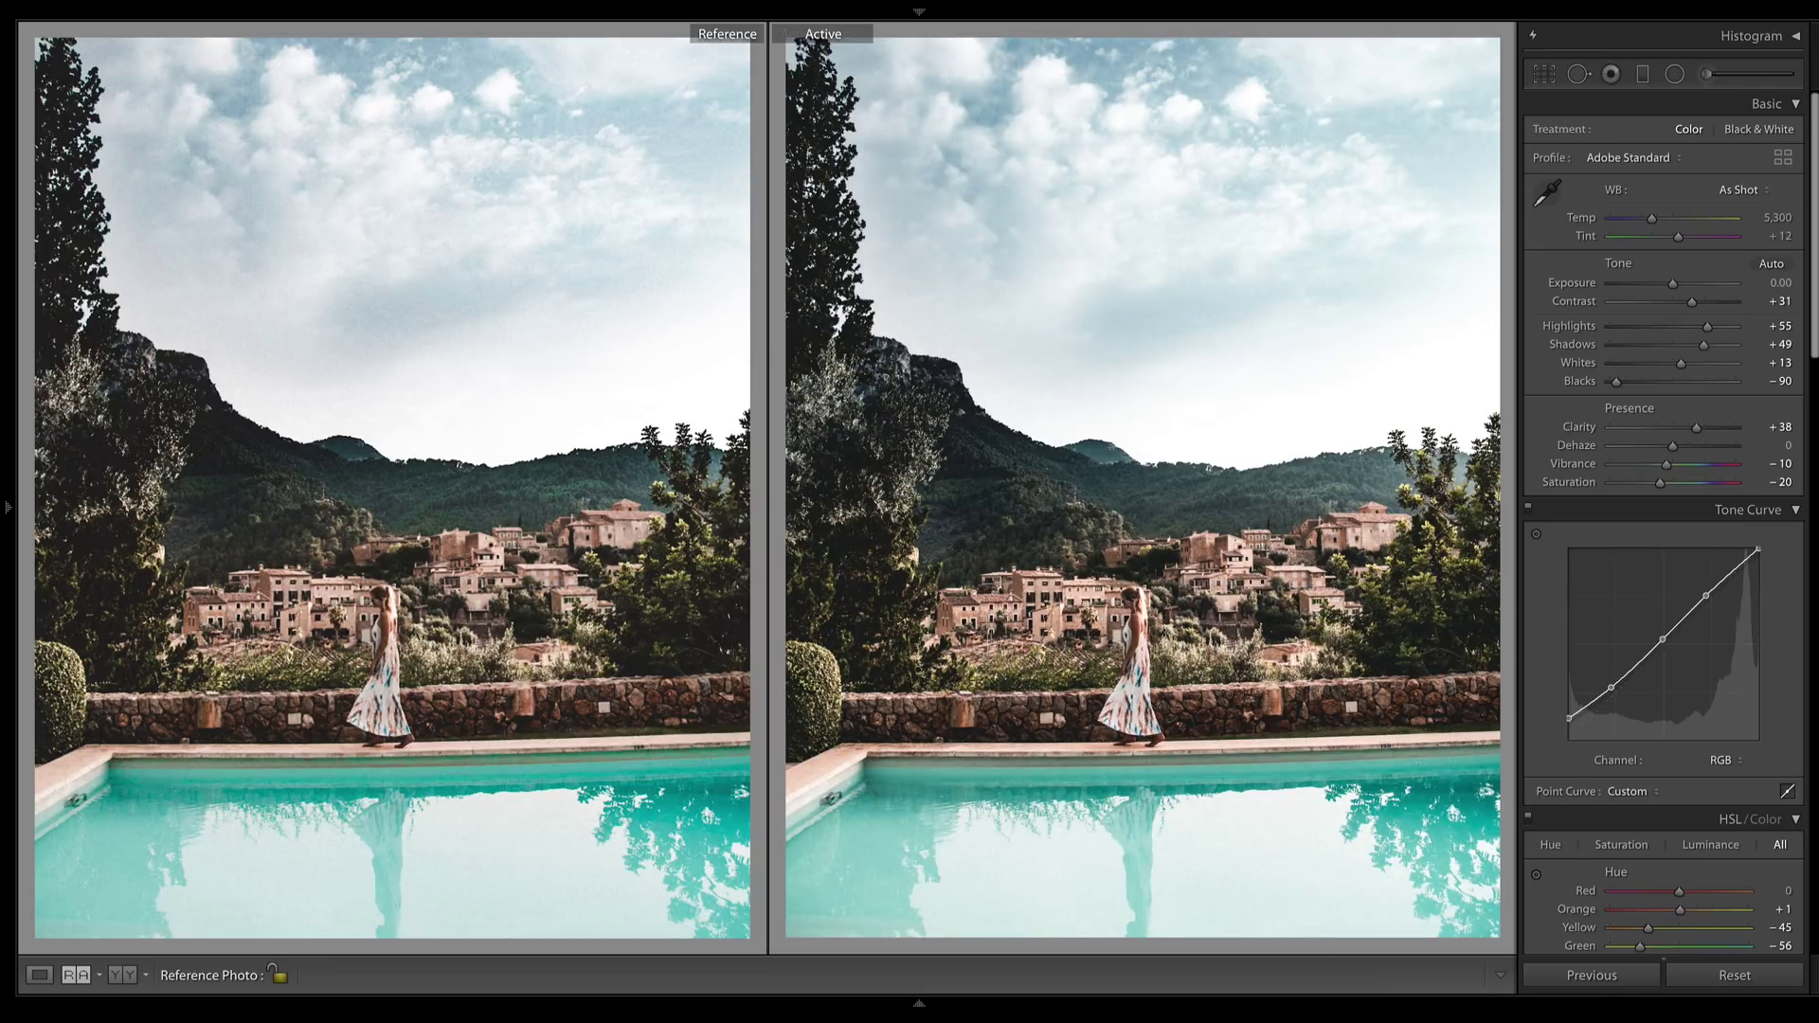
Compare the edited pool photo with its unedited original.
key(backslash)
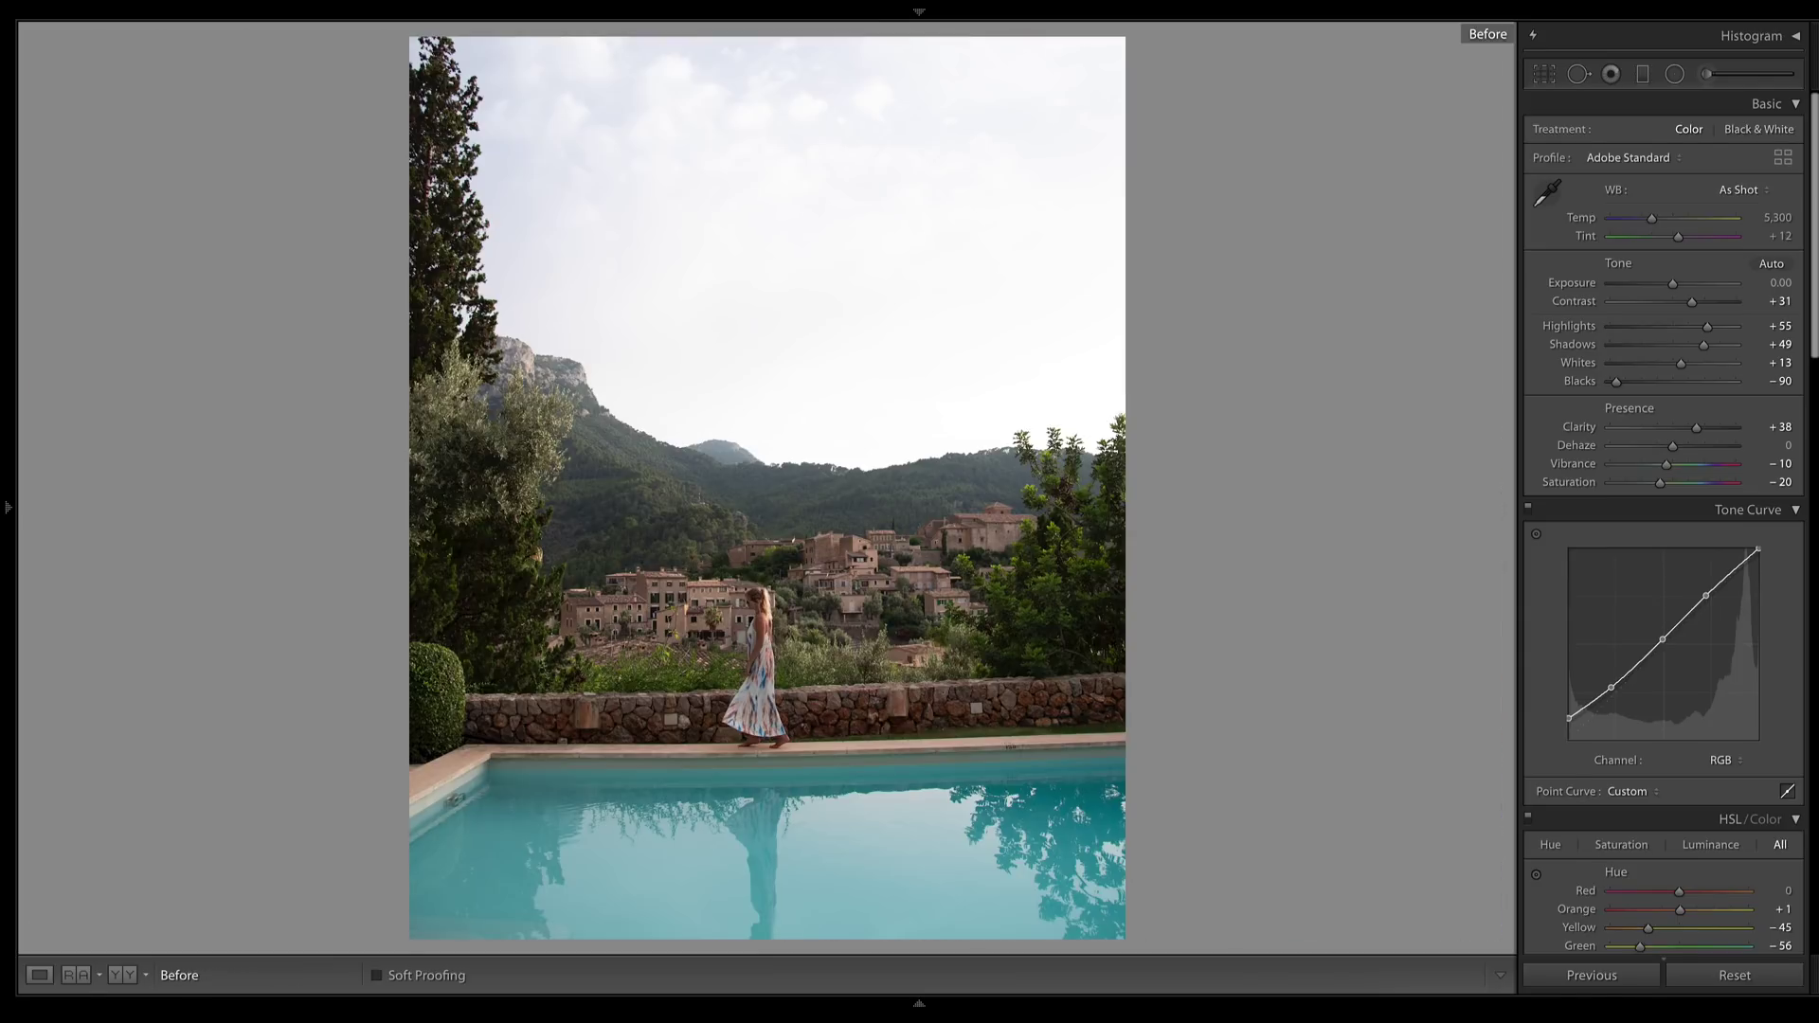
key(backslash)
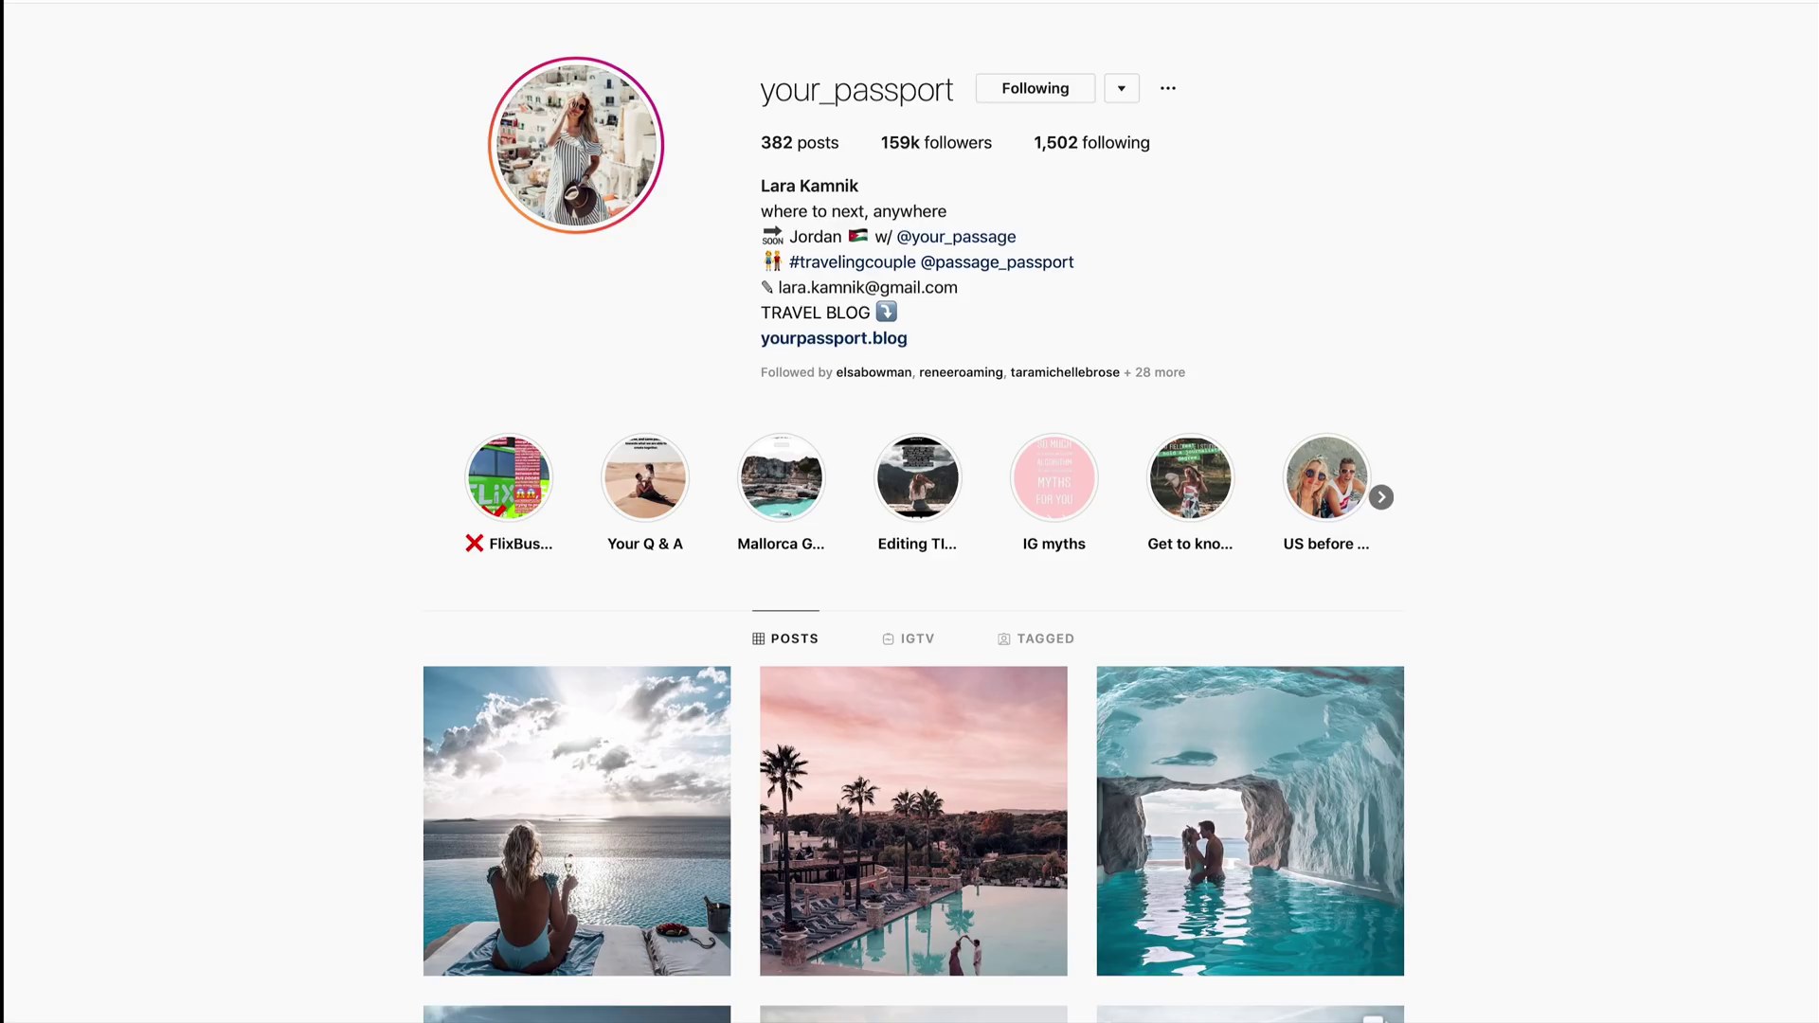
Browse the travel blogger's Instagram feed and view the Belmond La Residencia pool post that serves as the style reference.
scroll(910, 512, down, 15)
scroll(924, 511, up, 15)
scroll(909, 512, down, 15)
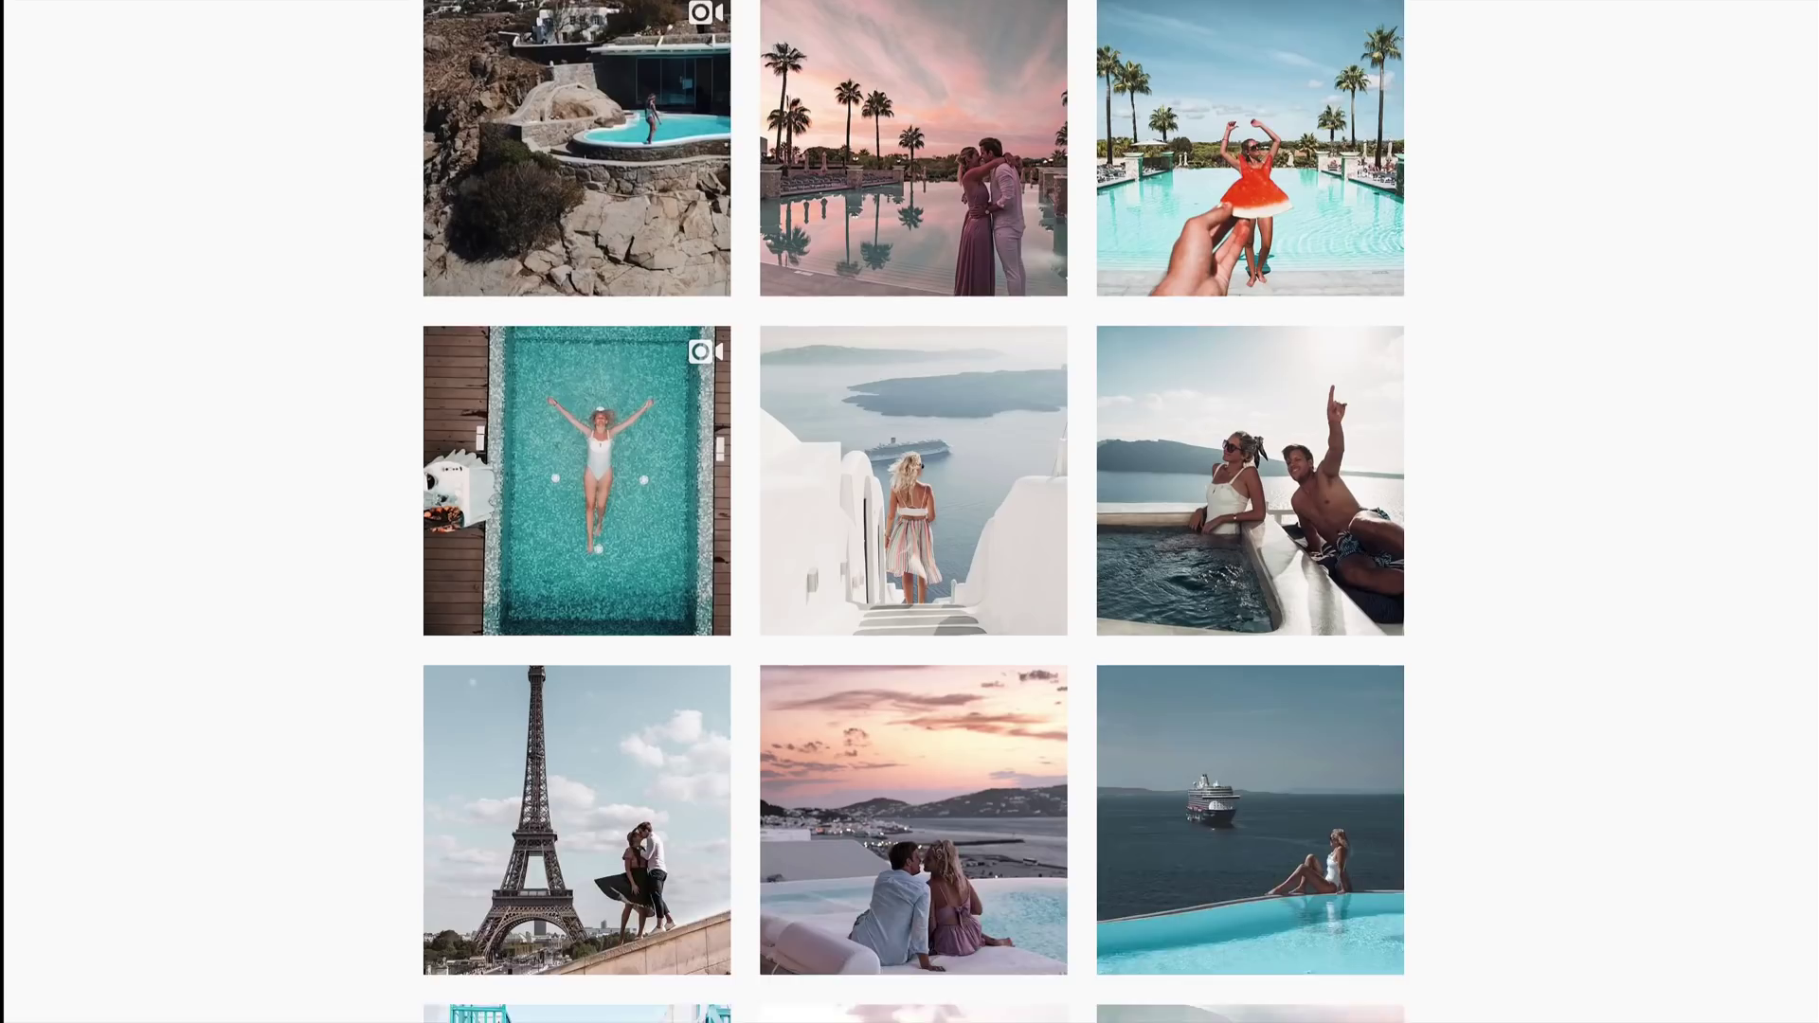
scroll(909, 512, down, 20)
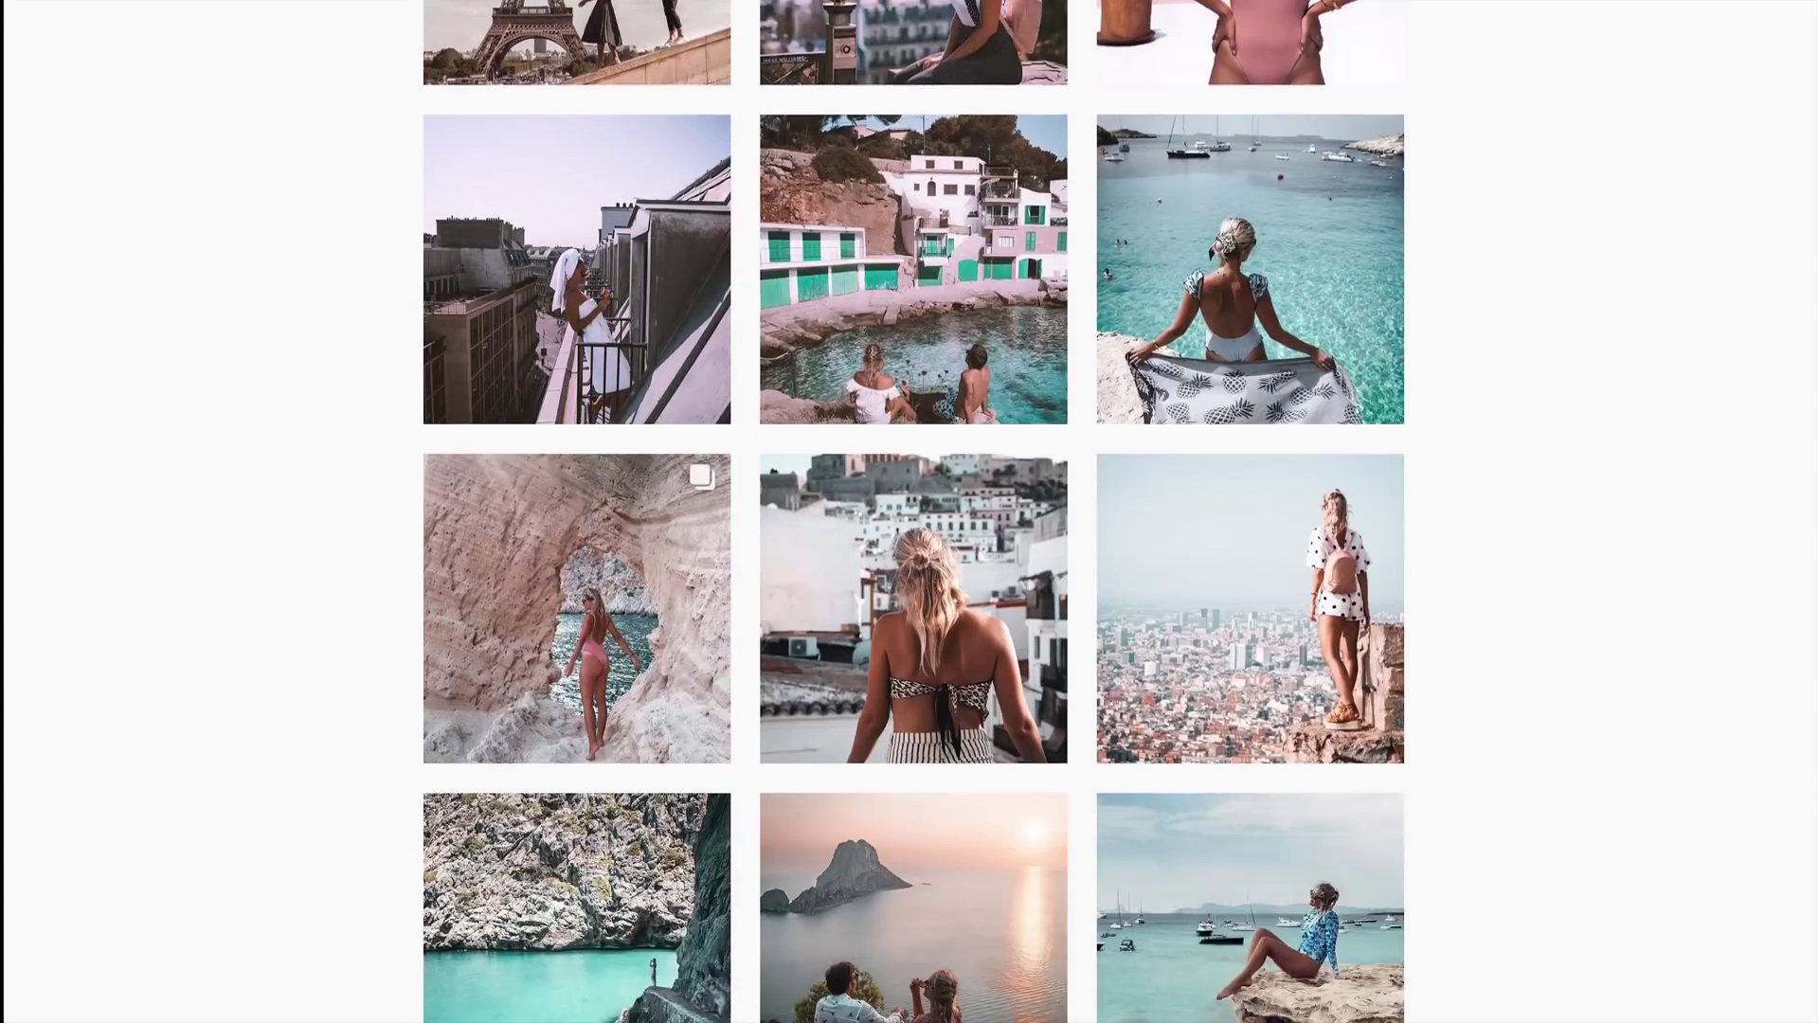
scroll(910, 511, down, 20)
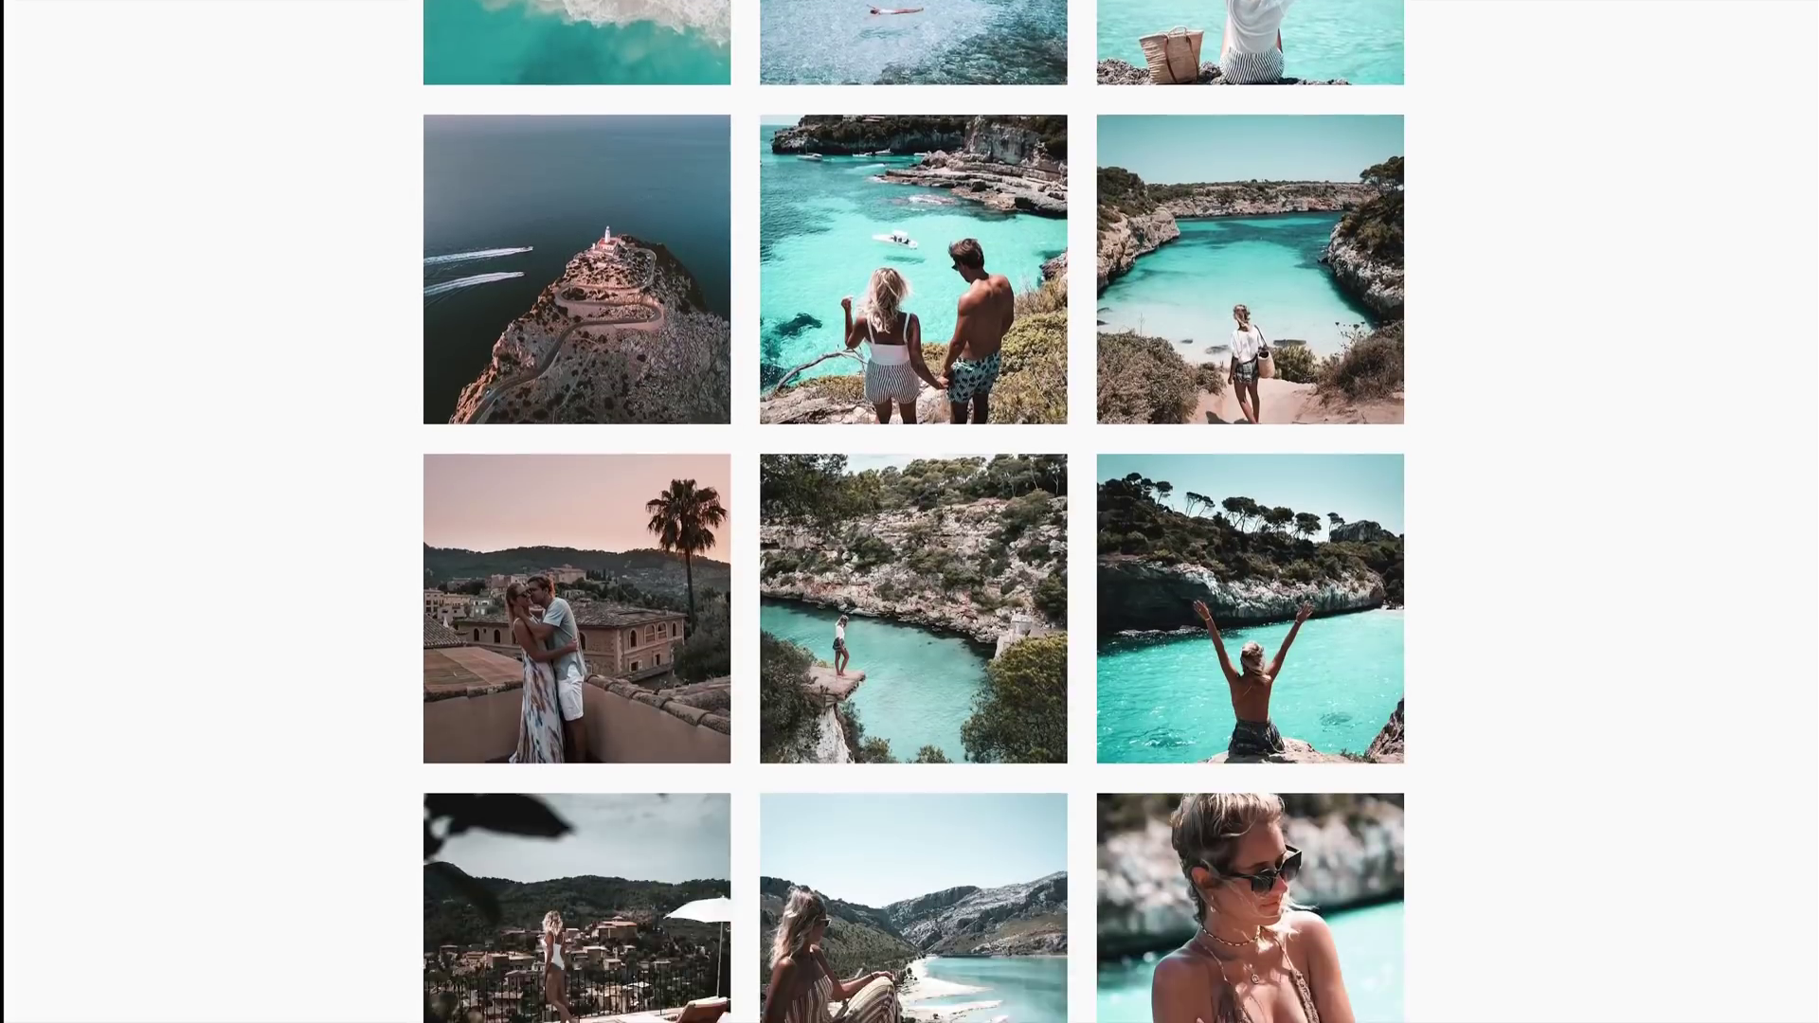
scroll(1350, 192, down, 16)
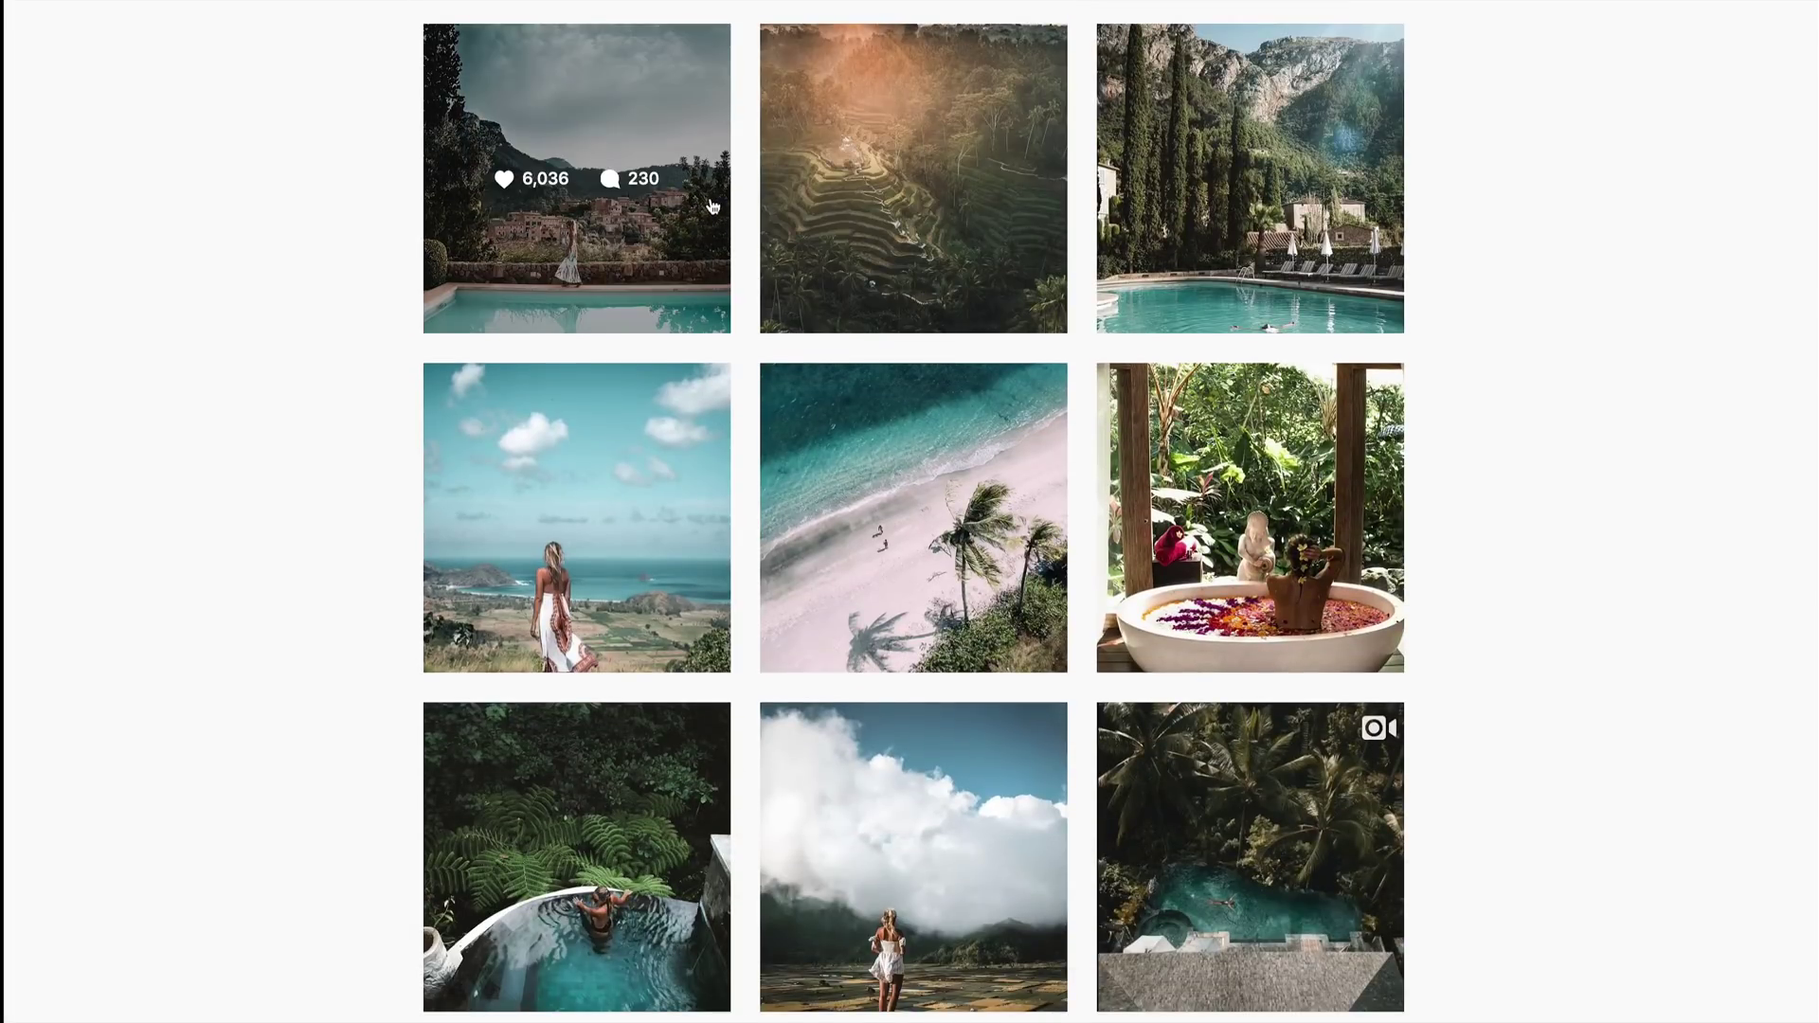
click(713, 207)
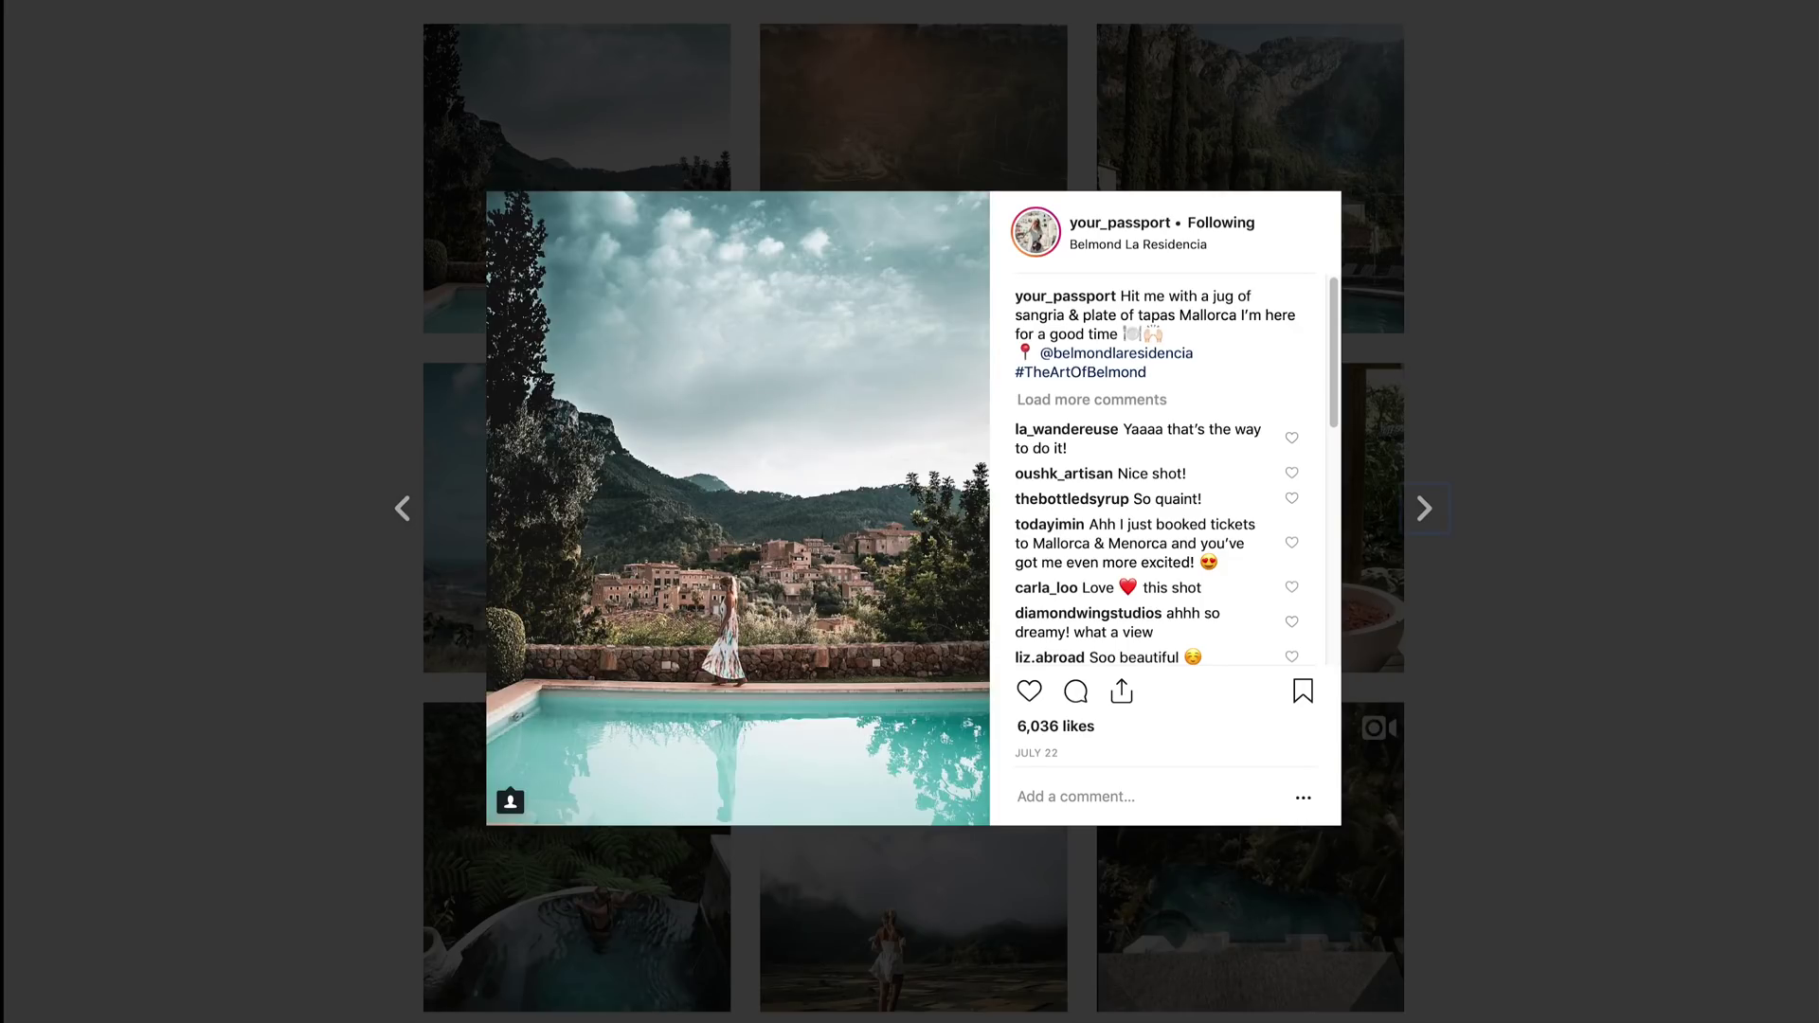
click(1505, 366)
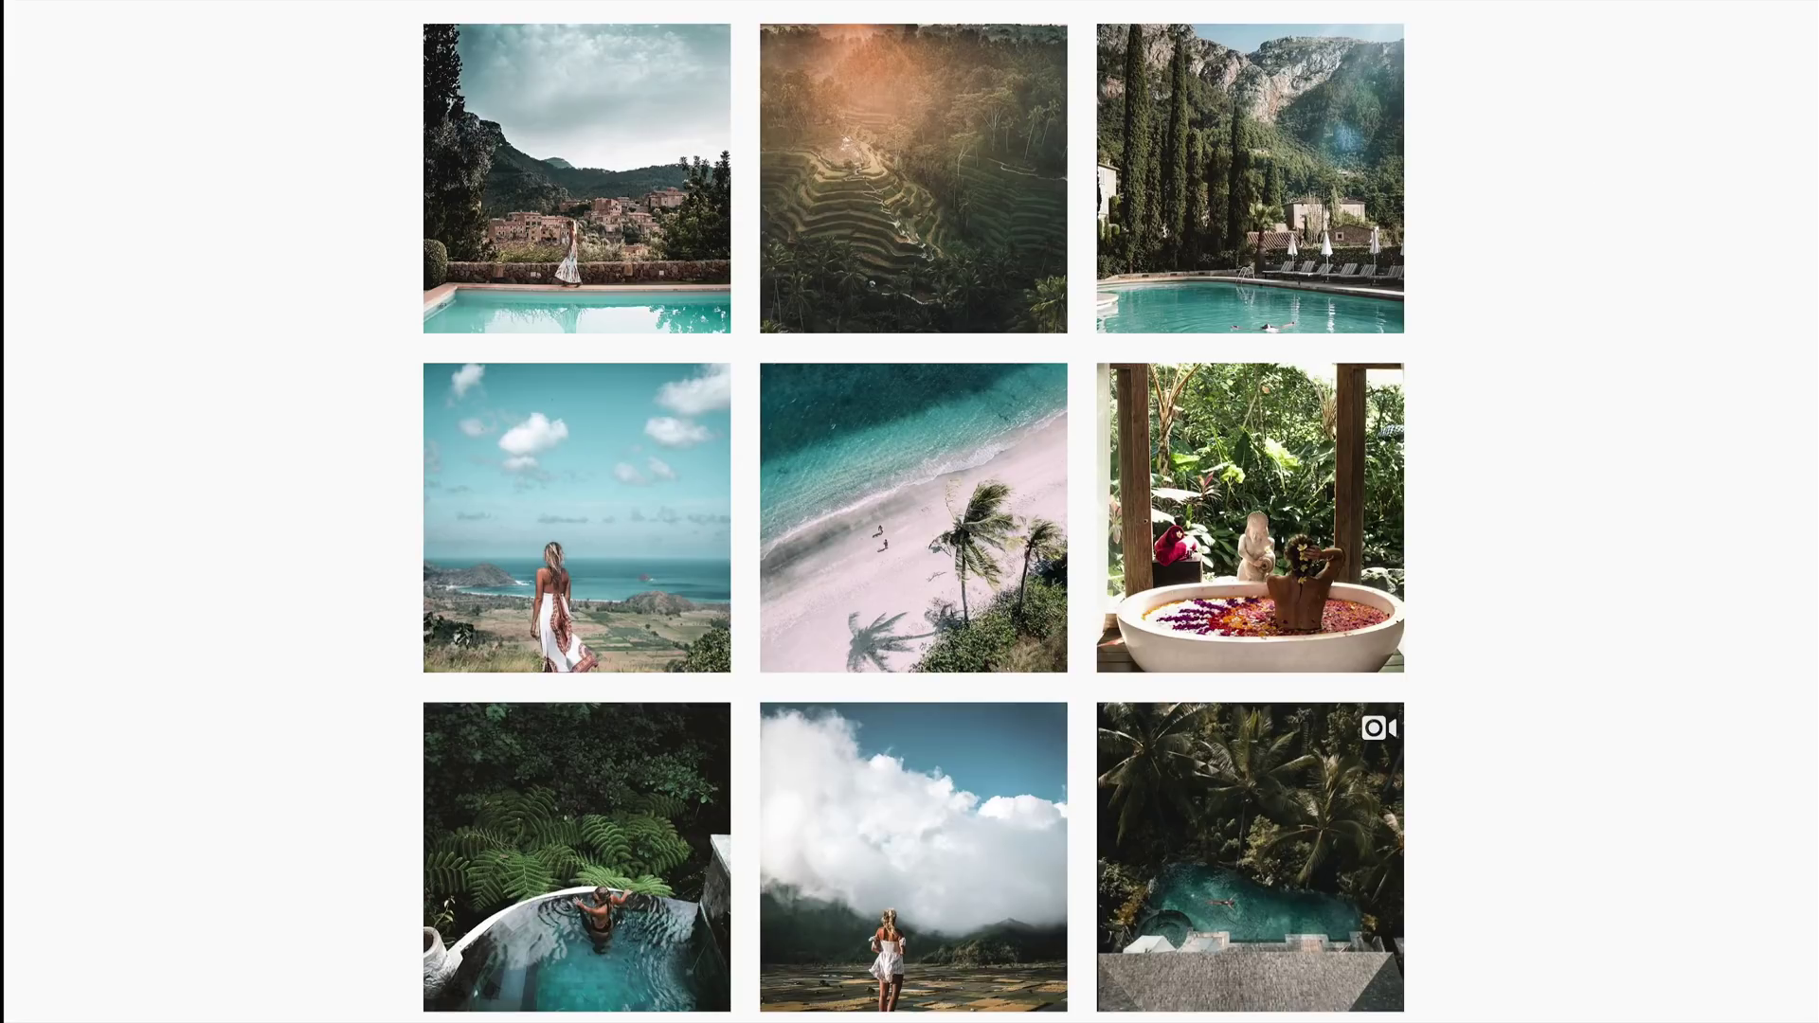
Examine the colours and tones of the other travel photos across the Instagram profile's feed.
scroll(910, 512, up, 15)
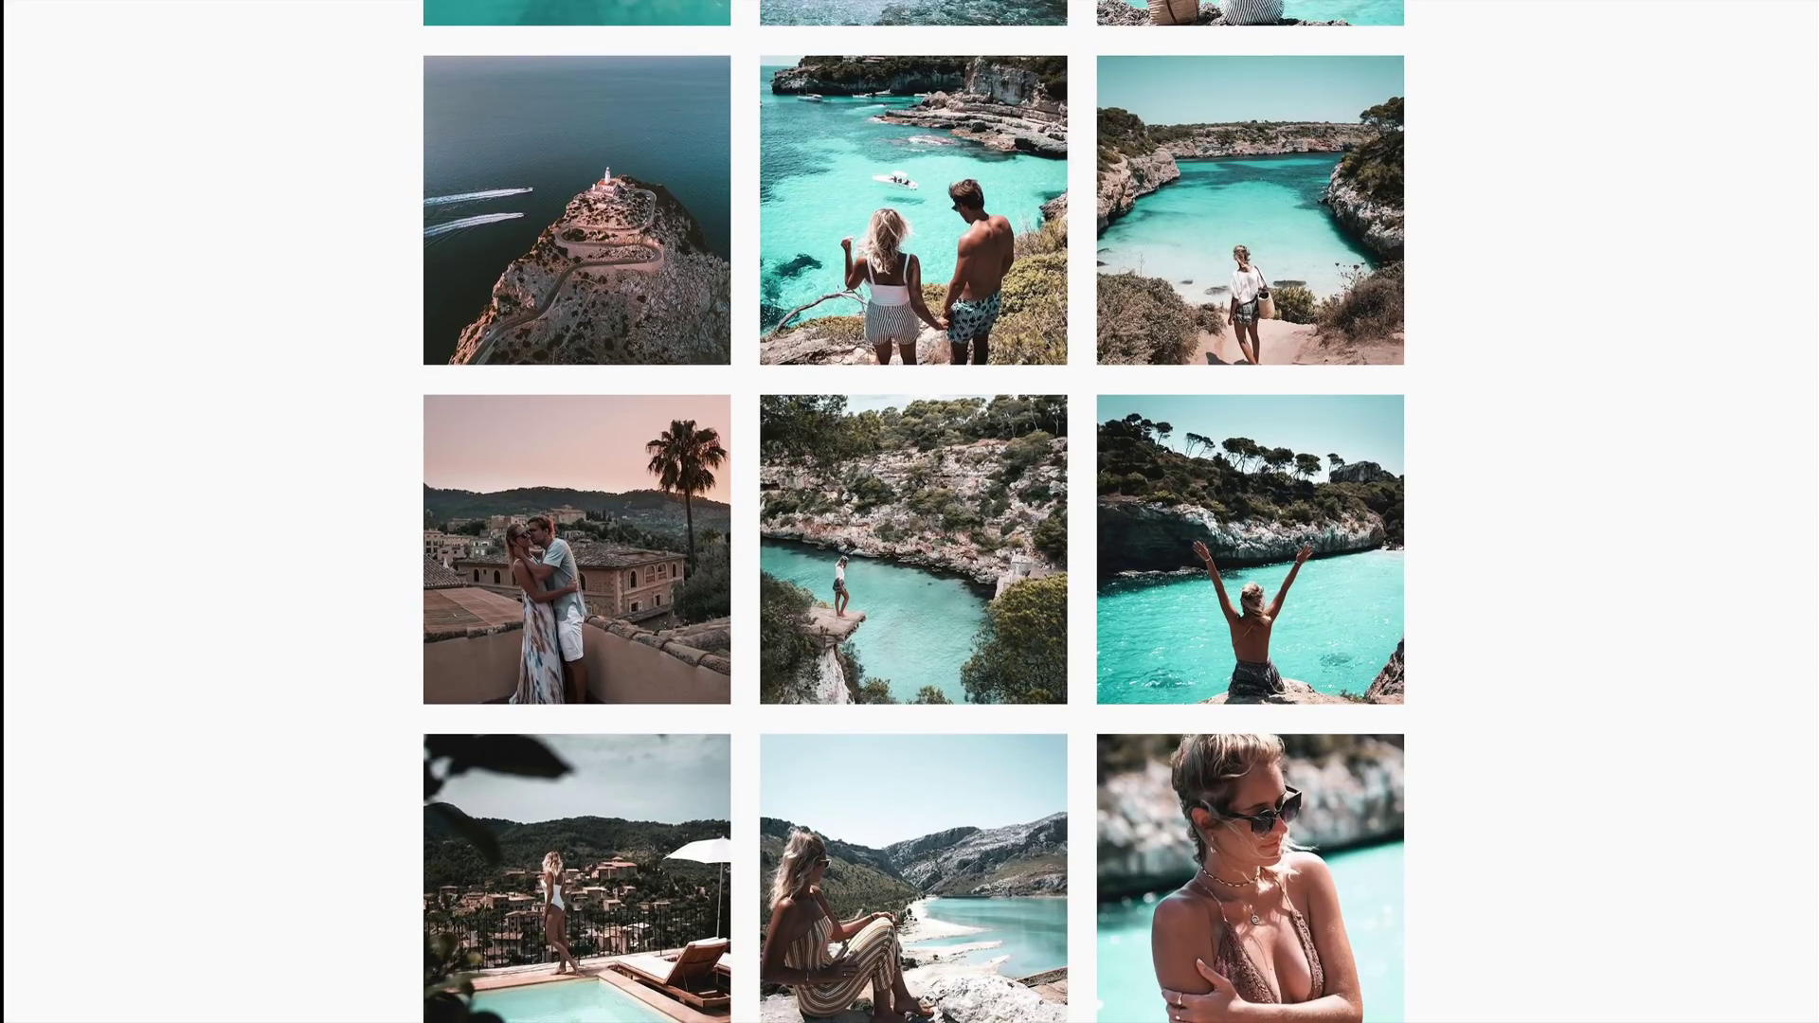
scroll(910, 512, up, 7)
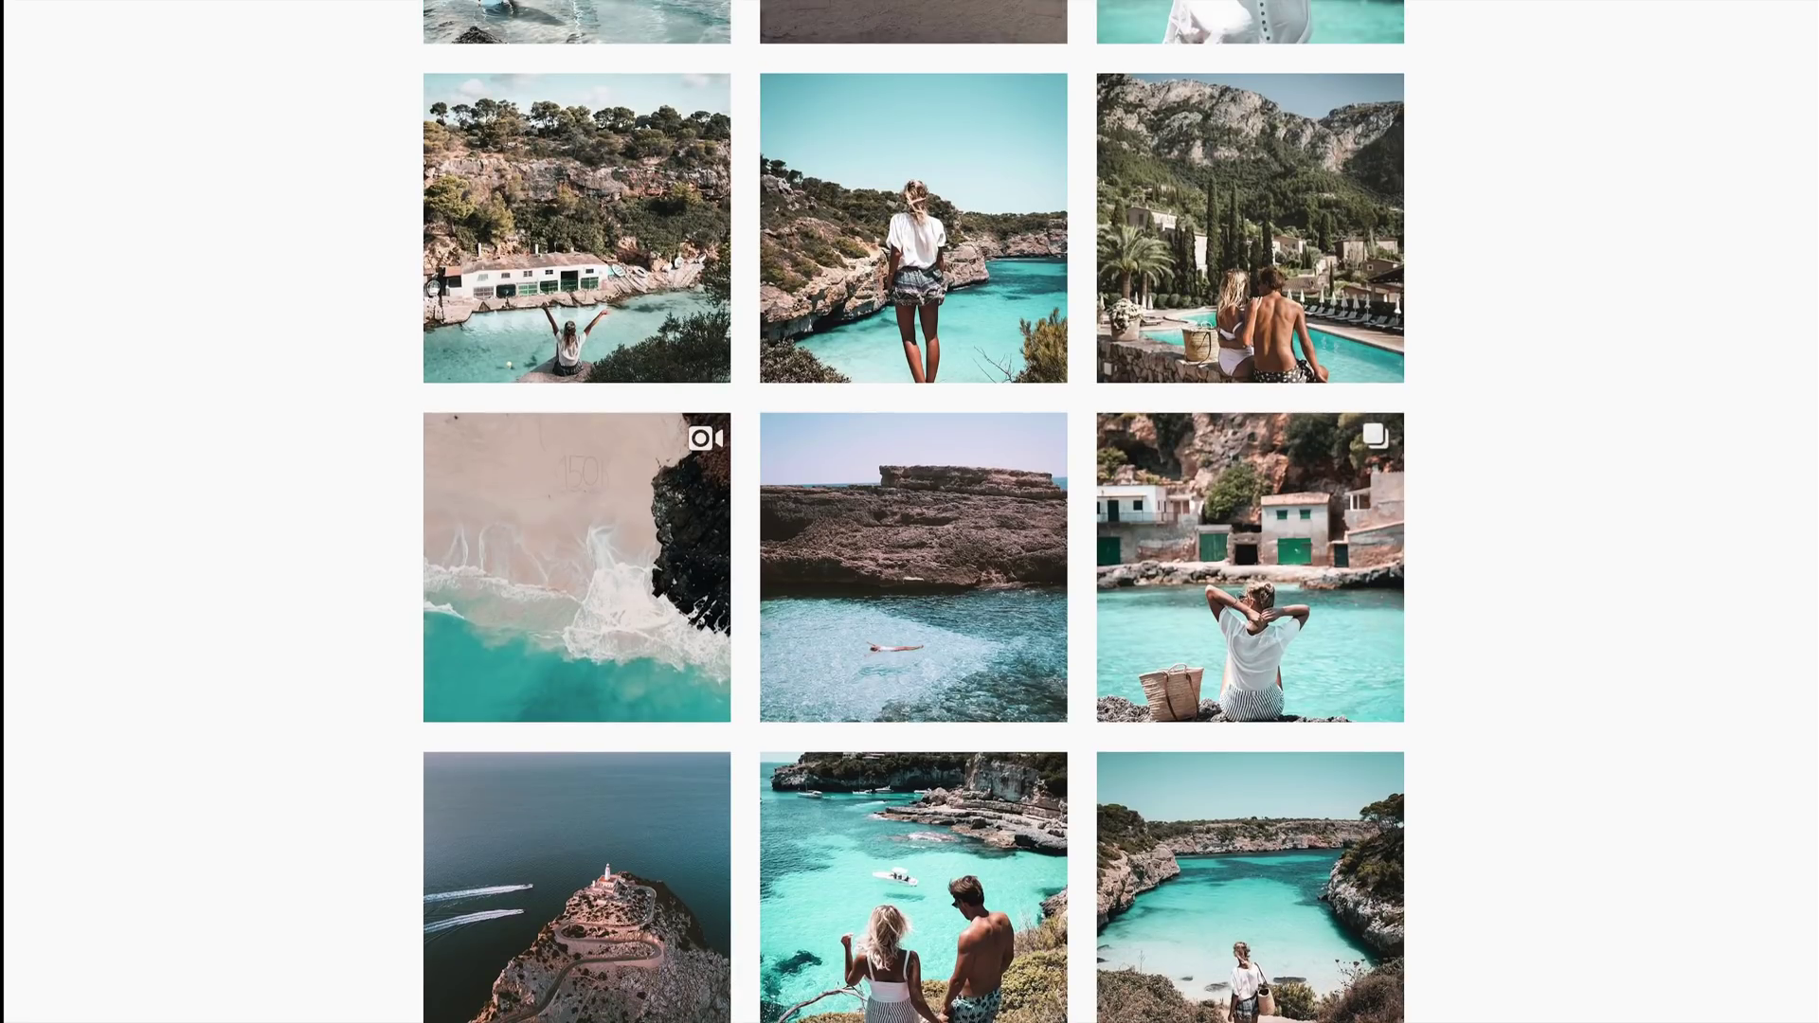
scroll(909, 511, up, 4)
scroll(909, 512, up, 9)
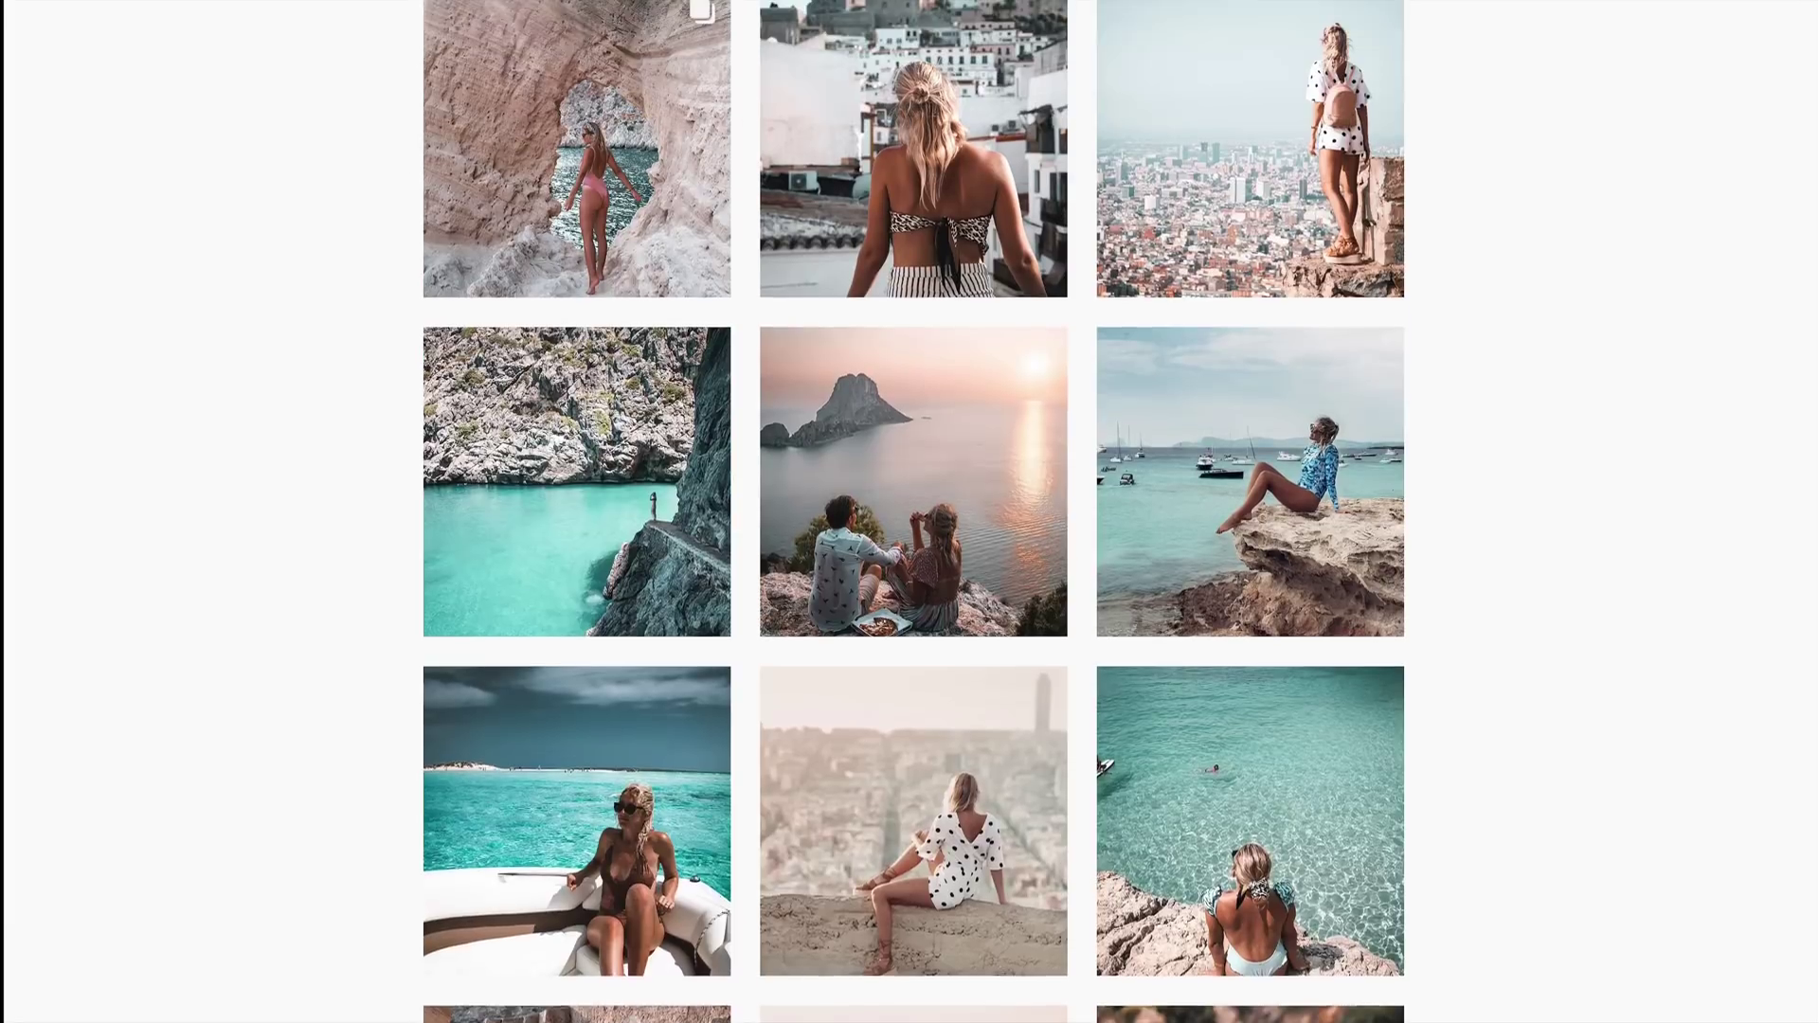
scroll(910, 512, up, 2)
scroll(910, 512, up, 6)
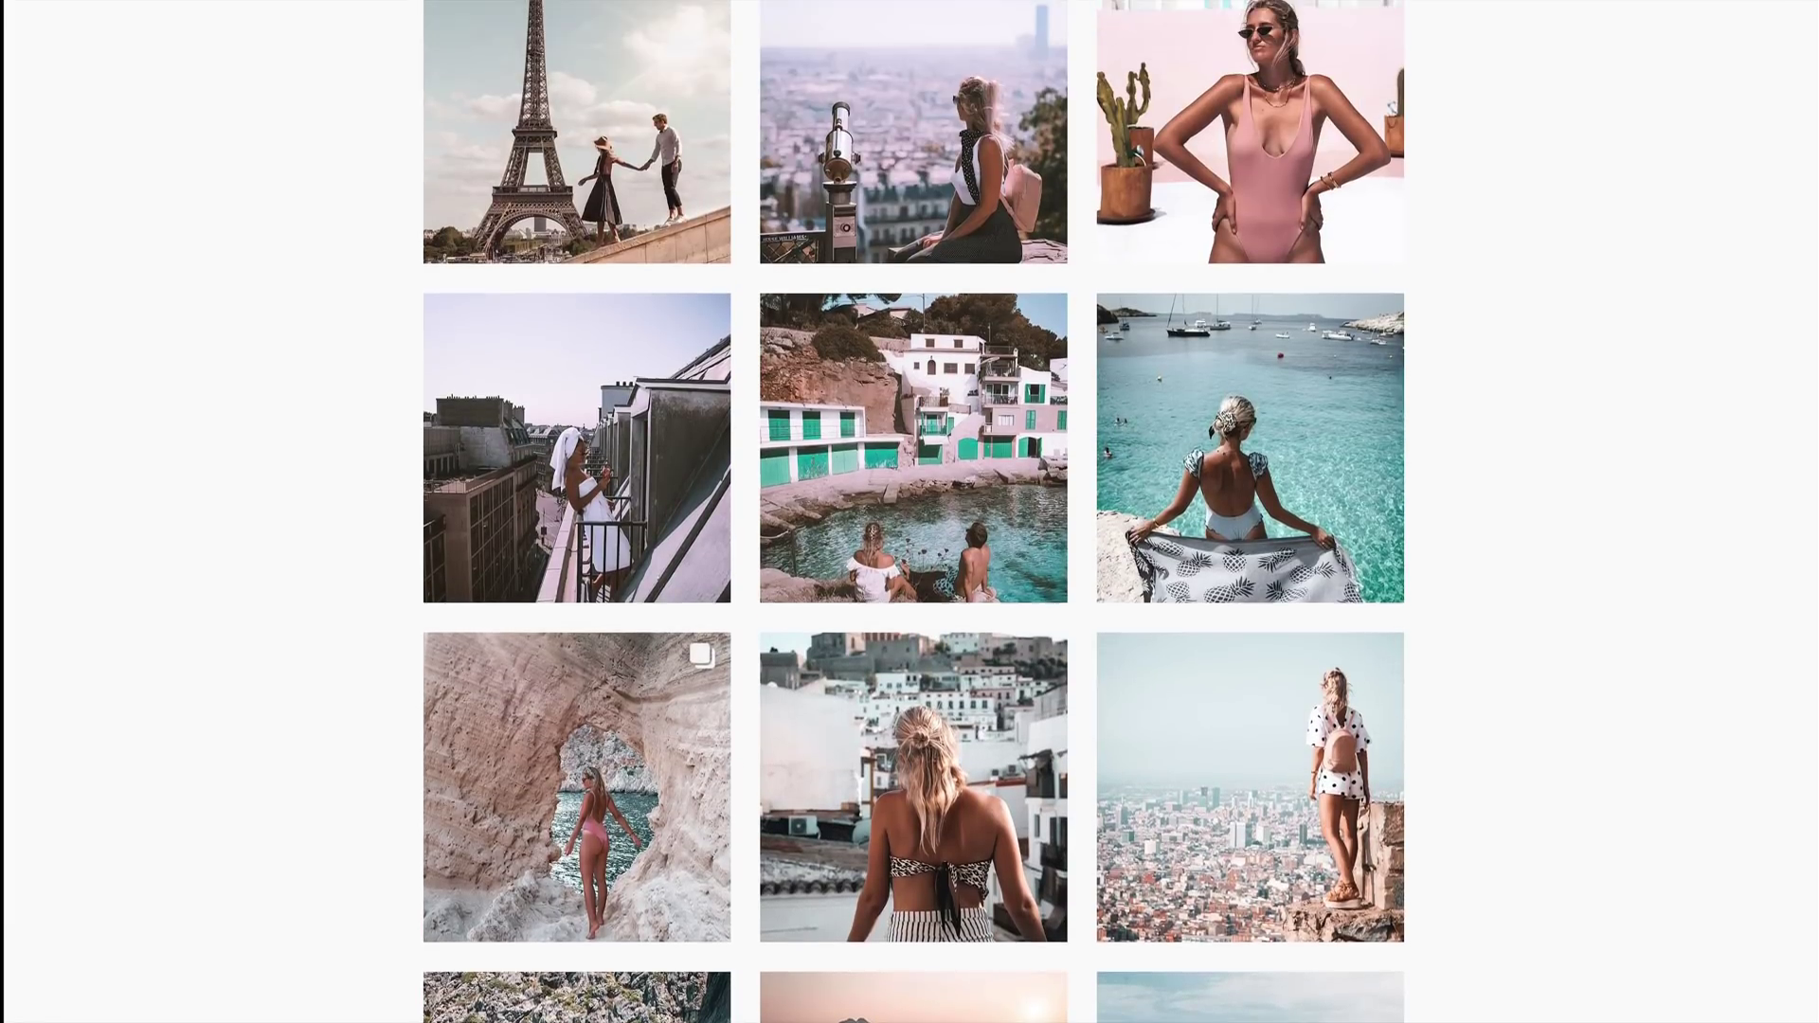
scroll(910, 512, up, 5)
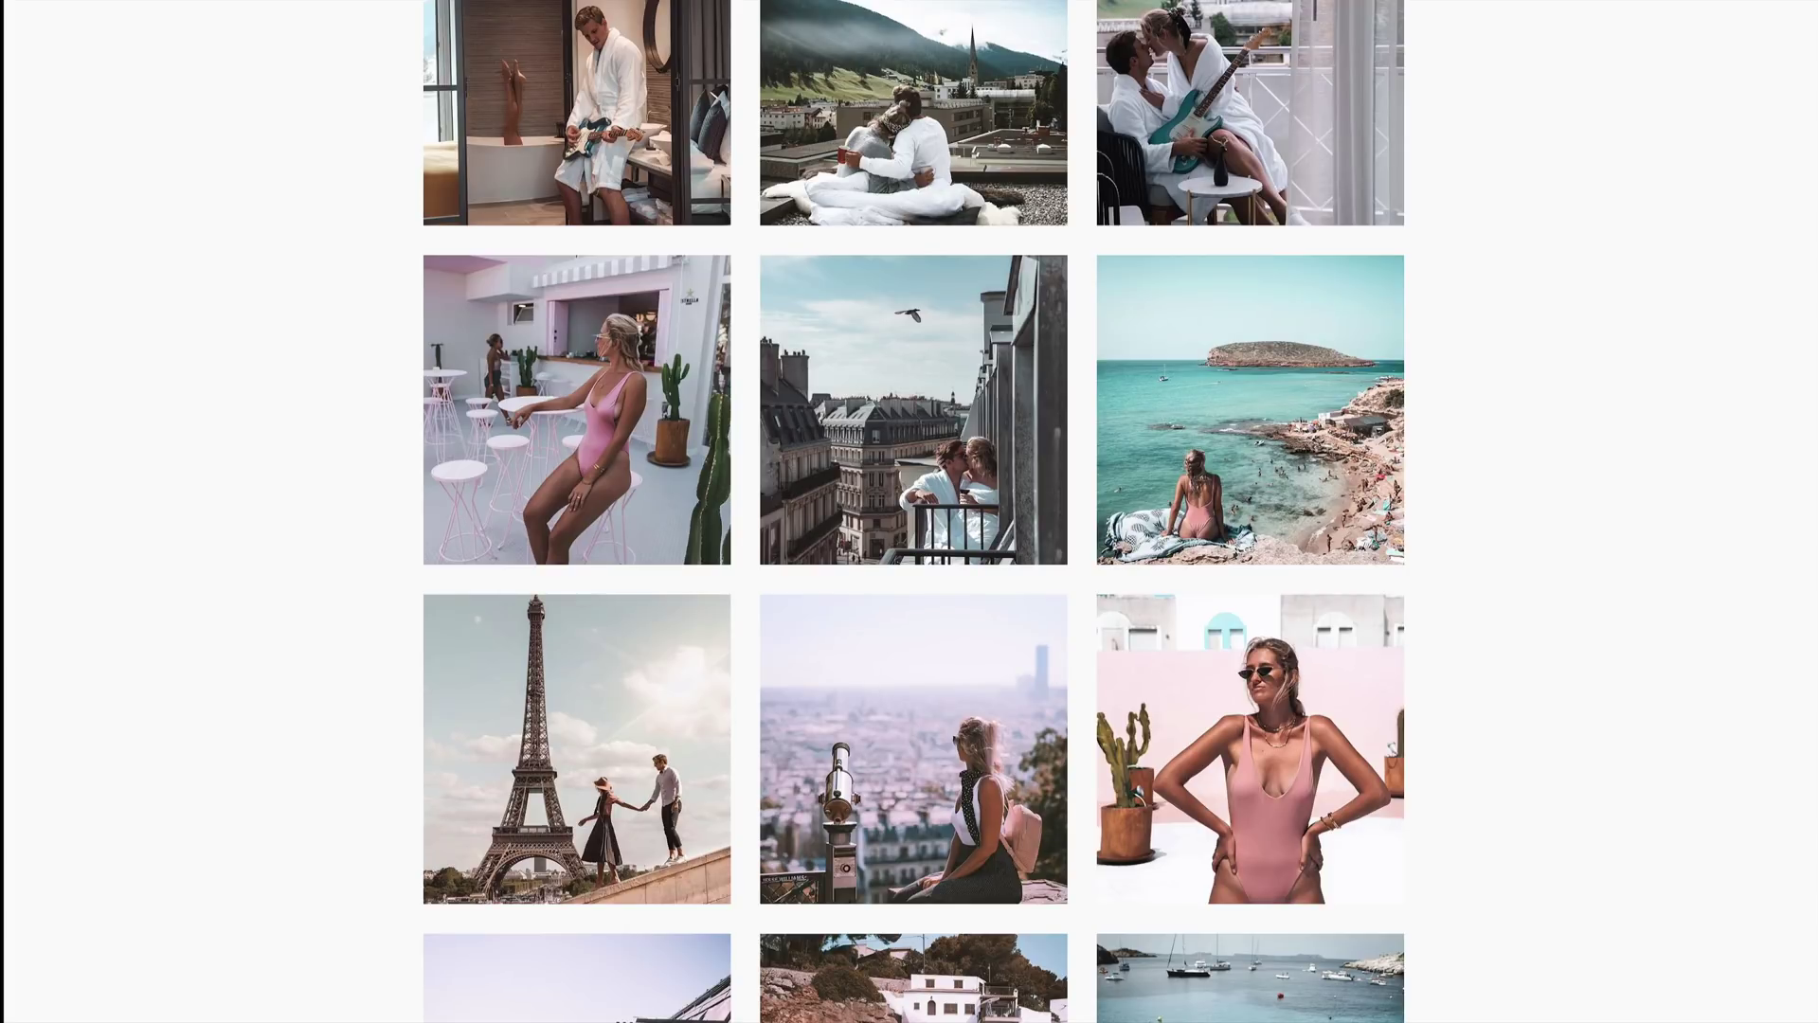
scroll(909, 512, up, 9)
scroll(910, 512, up, 14)
scroll(987, 57, up, 12)
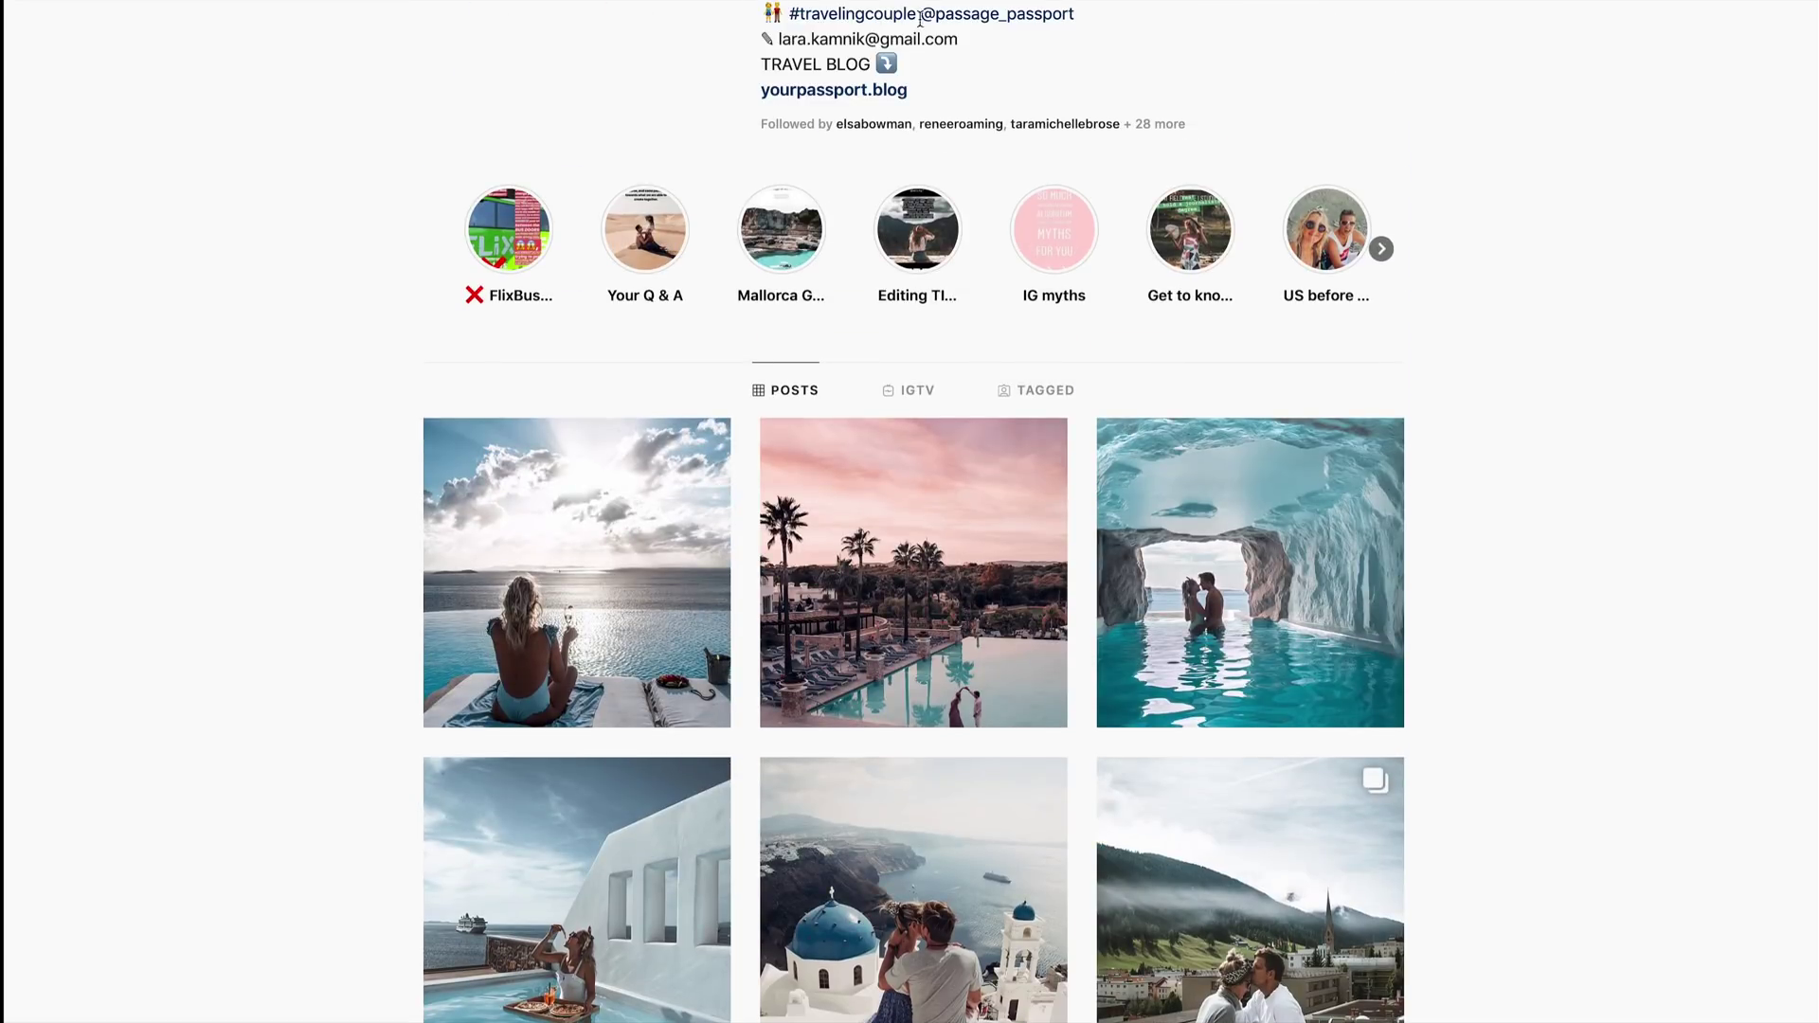
scroll(910, 512, up, 3)
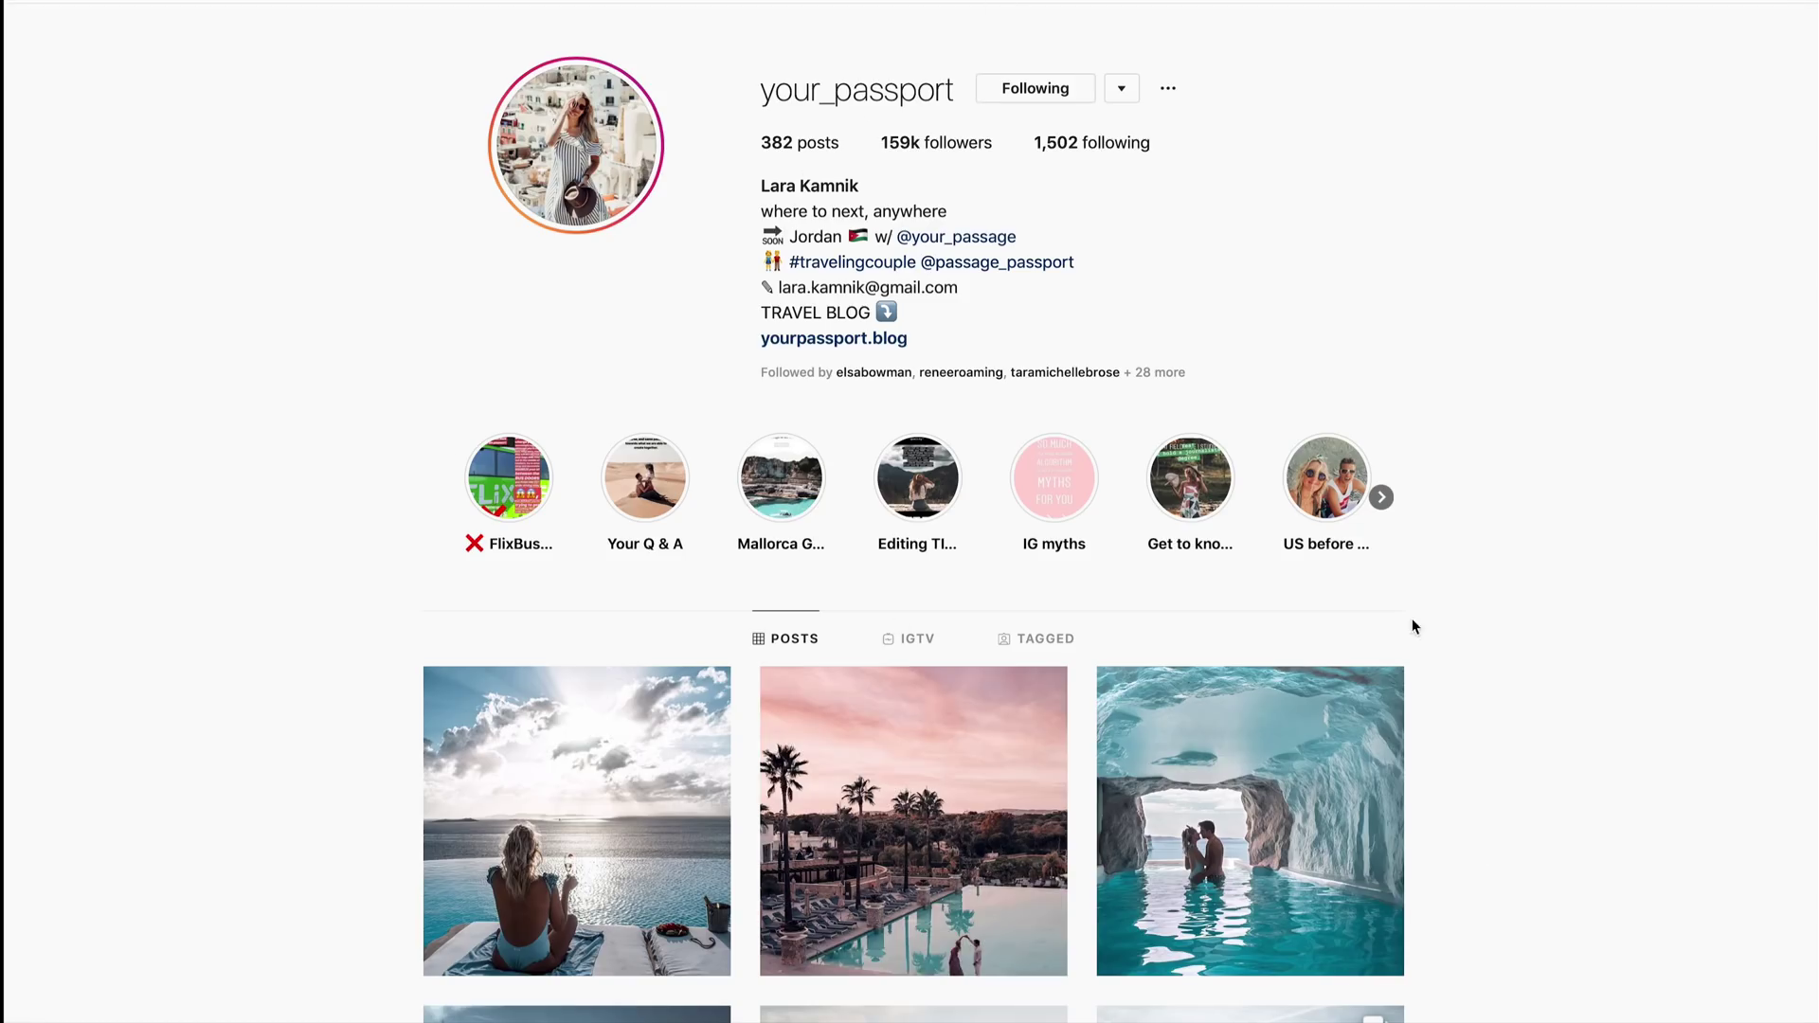
scroll(910, 512, down, 10)
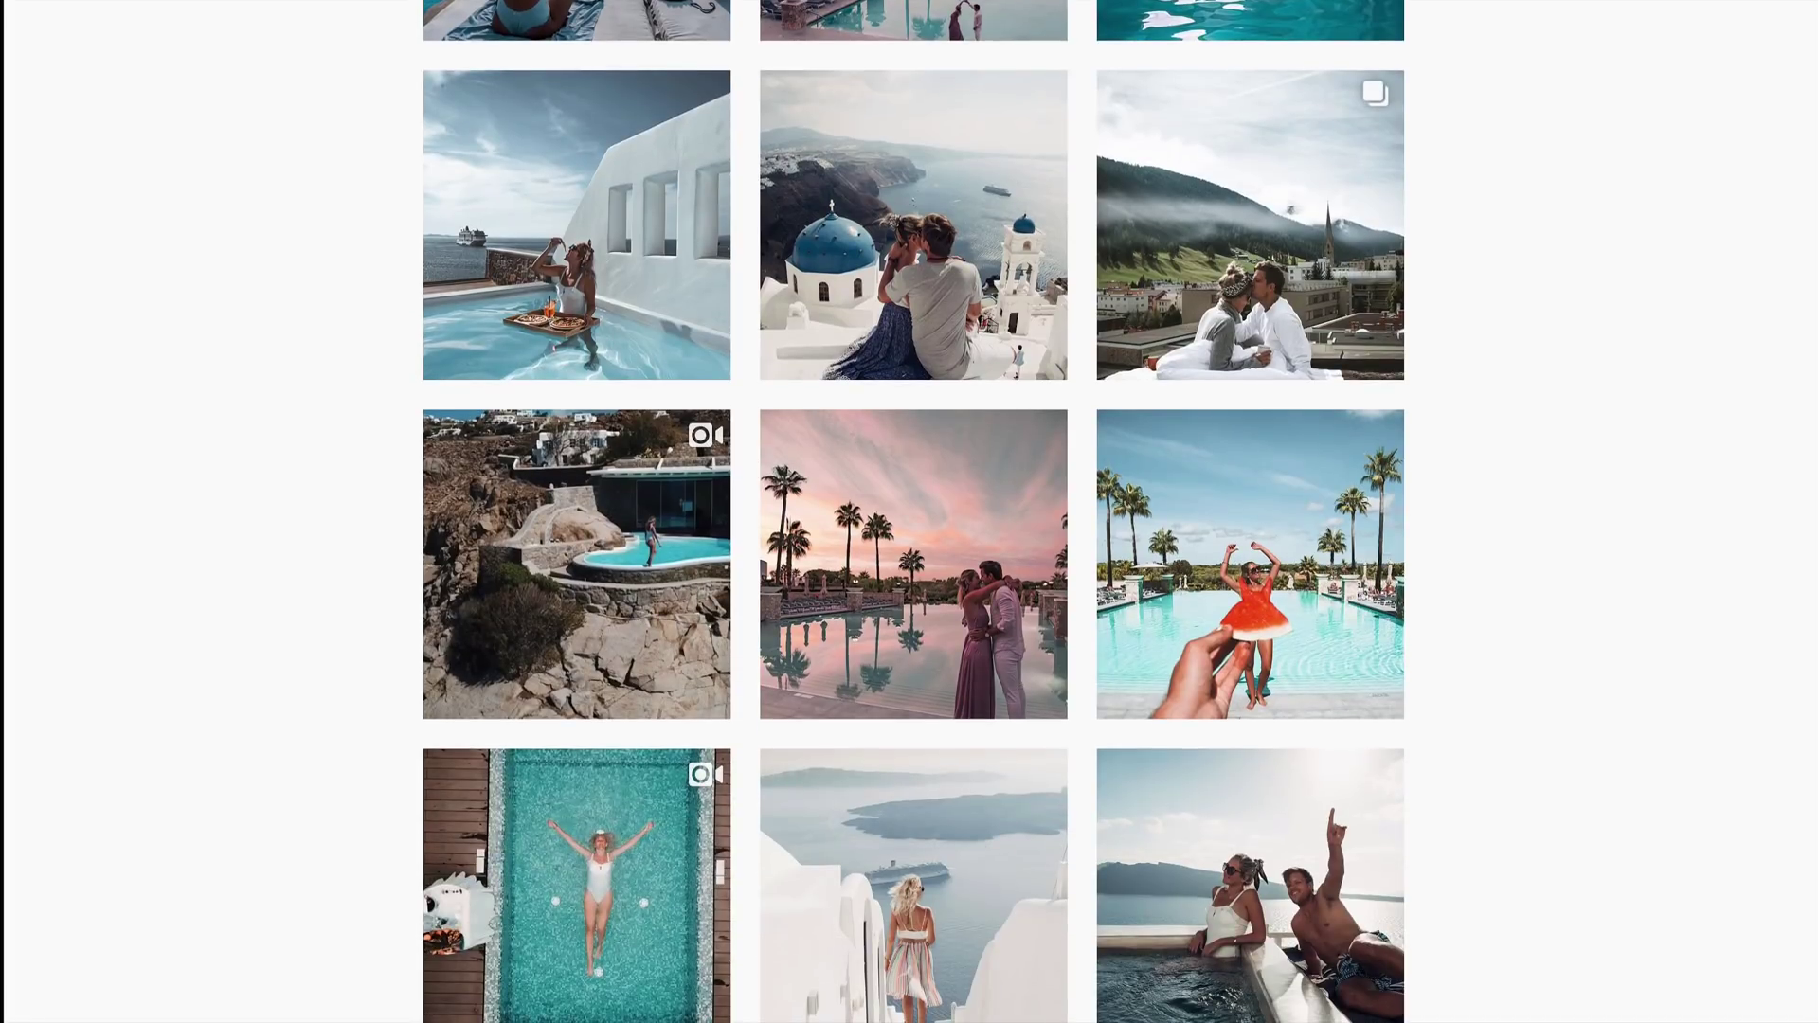
scroll(910, 511, up, 1)
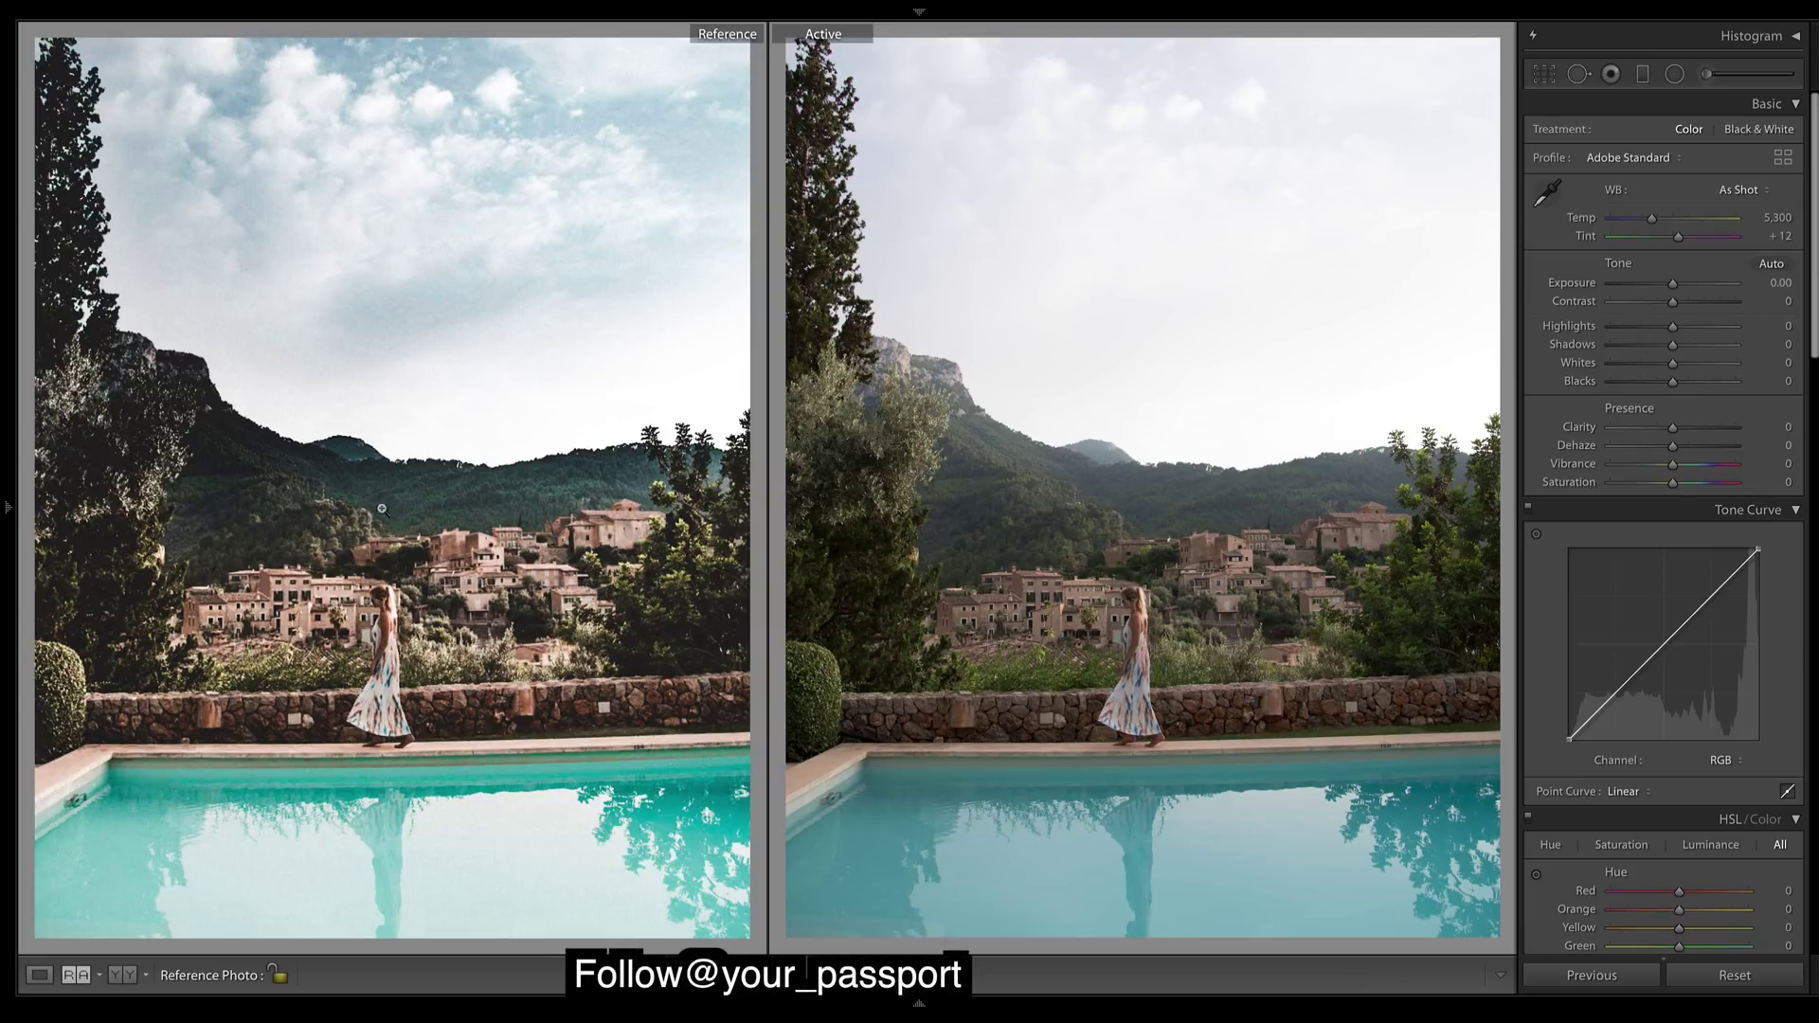
In Lightroom, set the active pool photo's Contrast to +31, Shadows to +49 and Blacks to −90.
drag(1696, 303, 1702, 308)
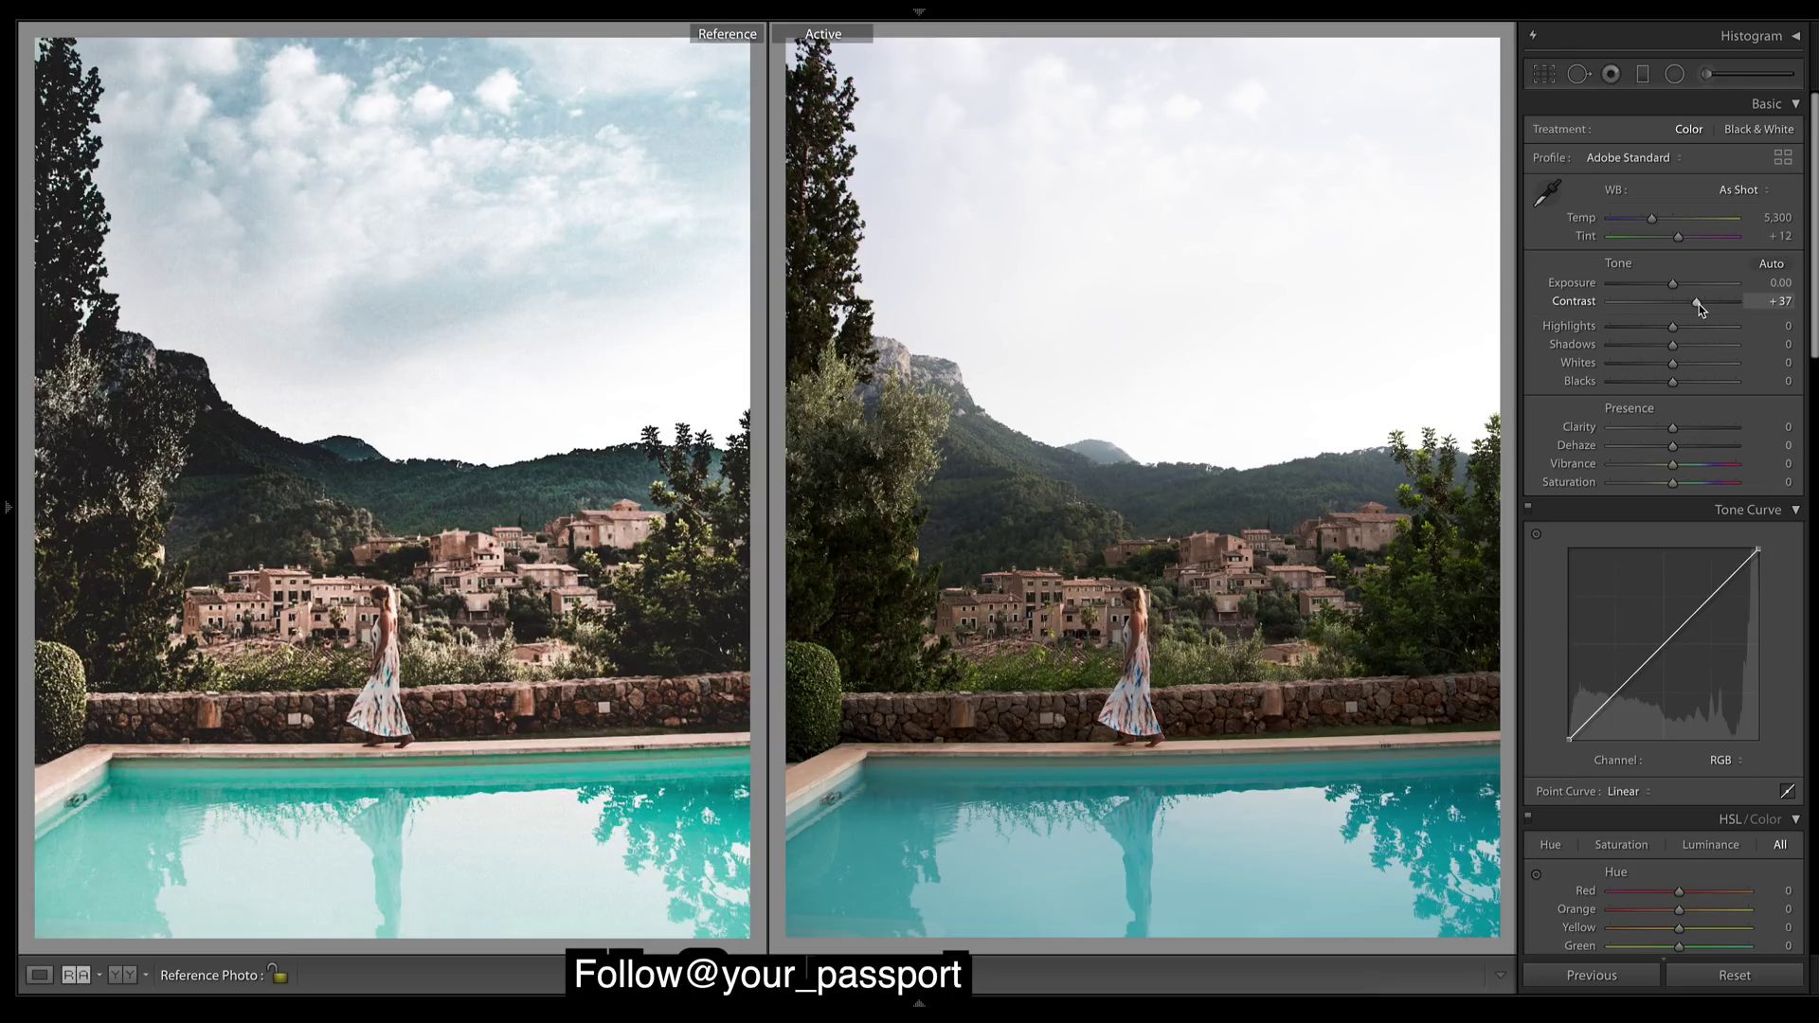
drag(1696, 304, 1692, 303)
click(1704, 347)
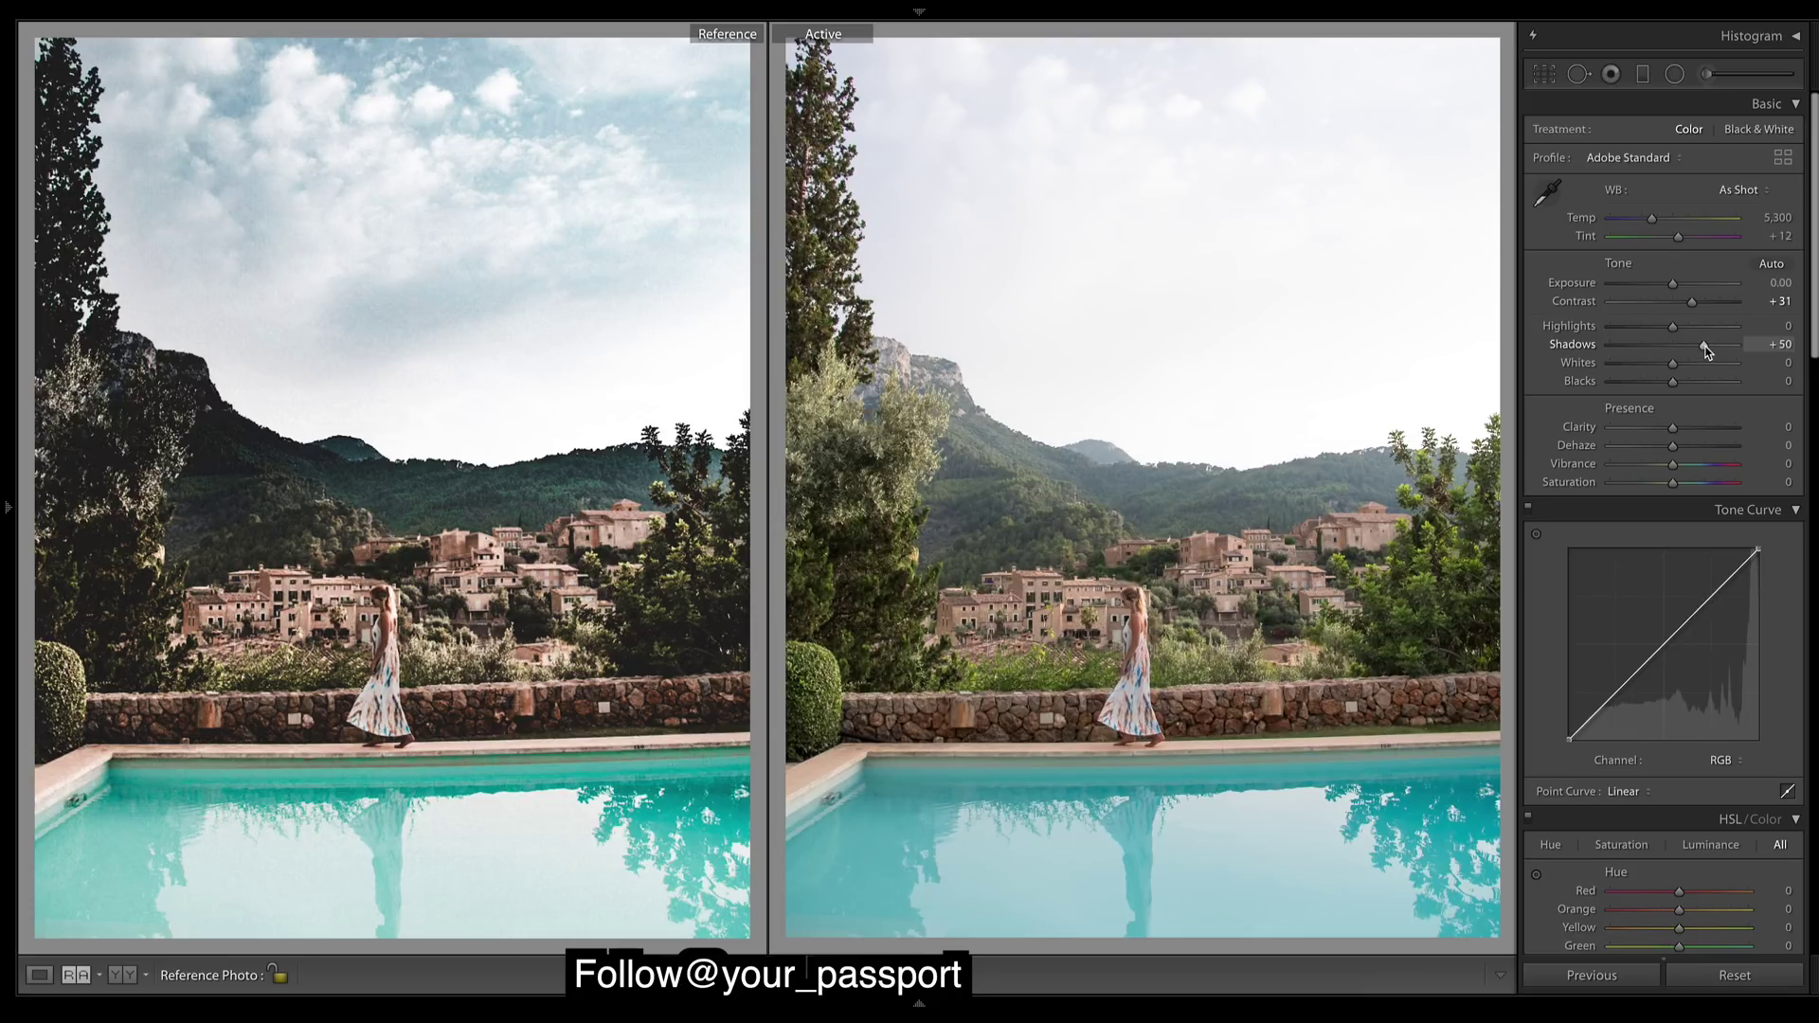
drag(1701, 345, 1705, 345)
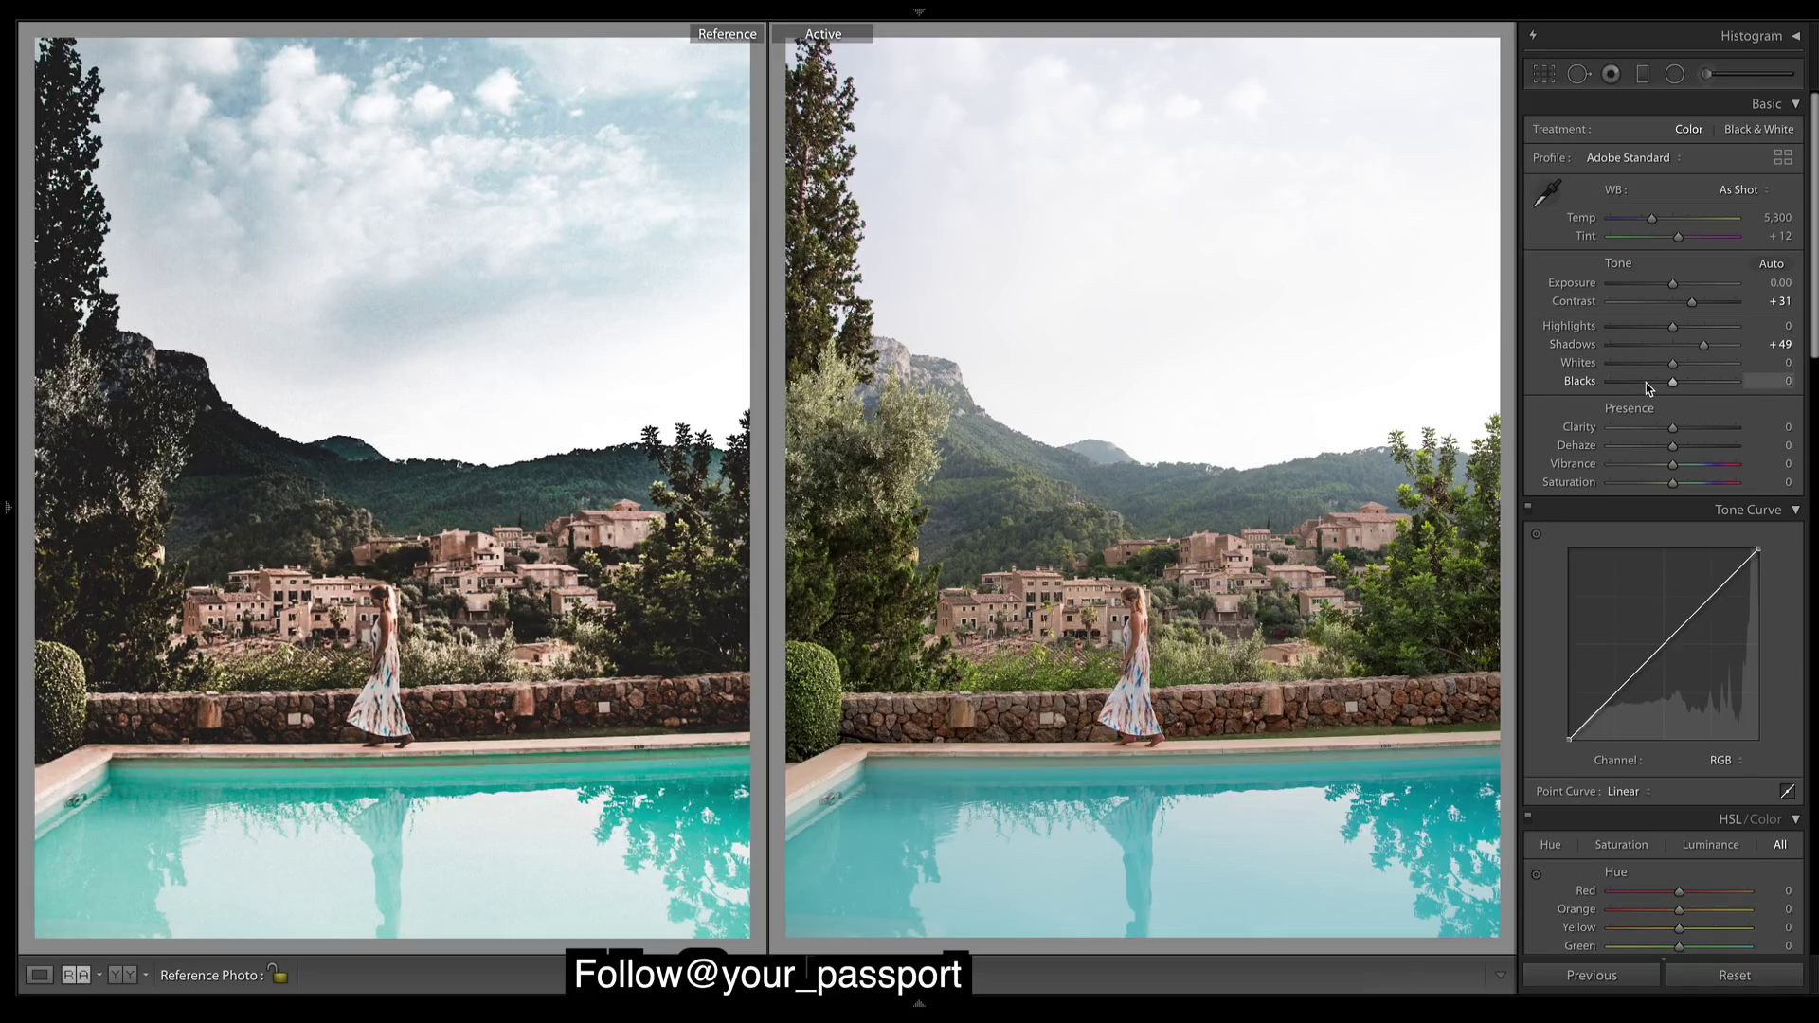
drag(1649, 387, 1621, 400)
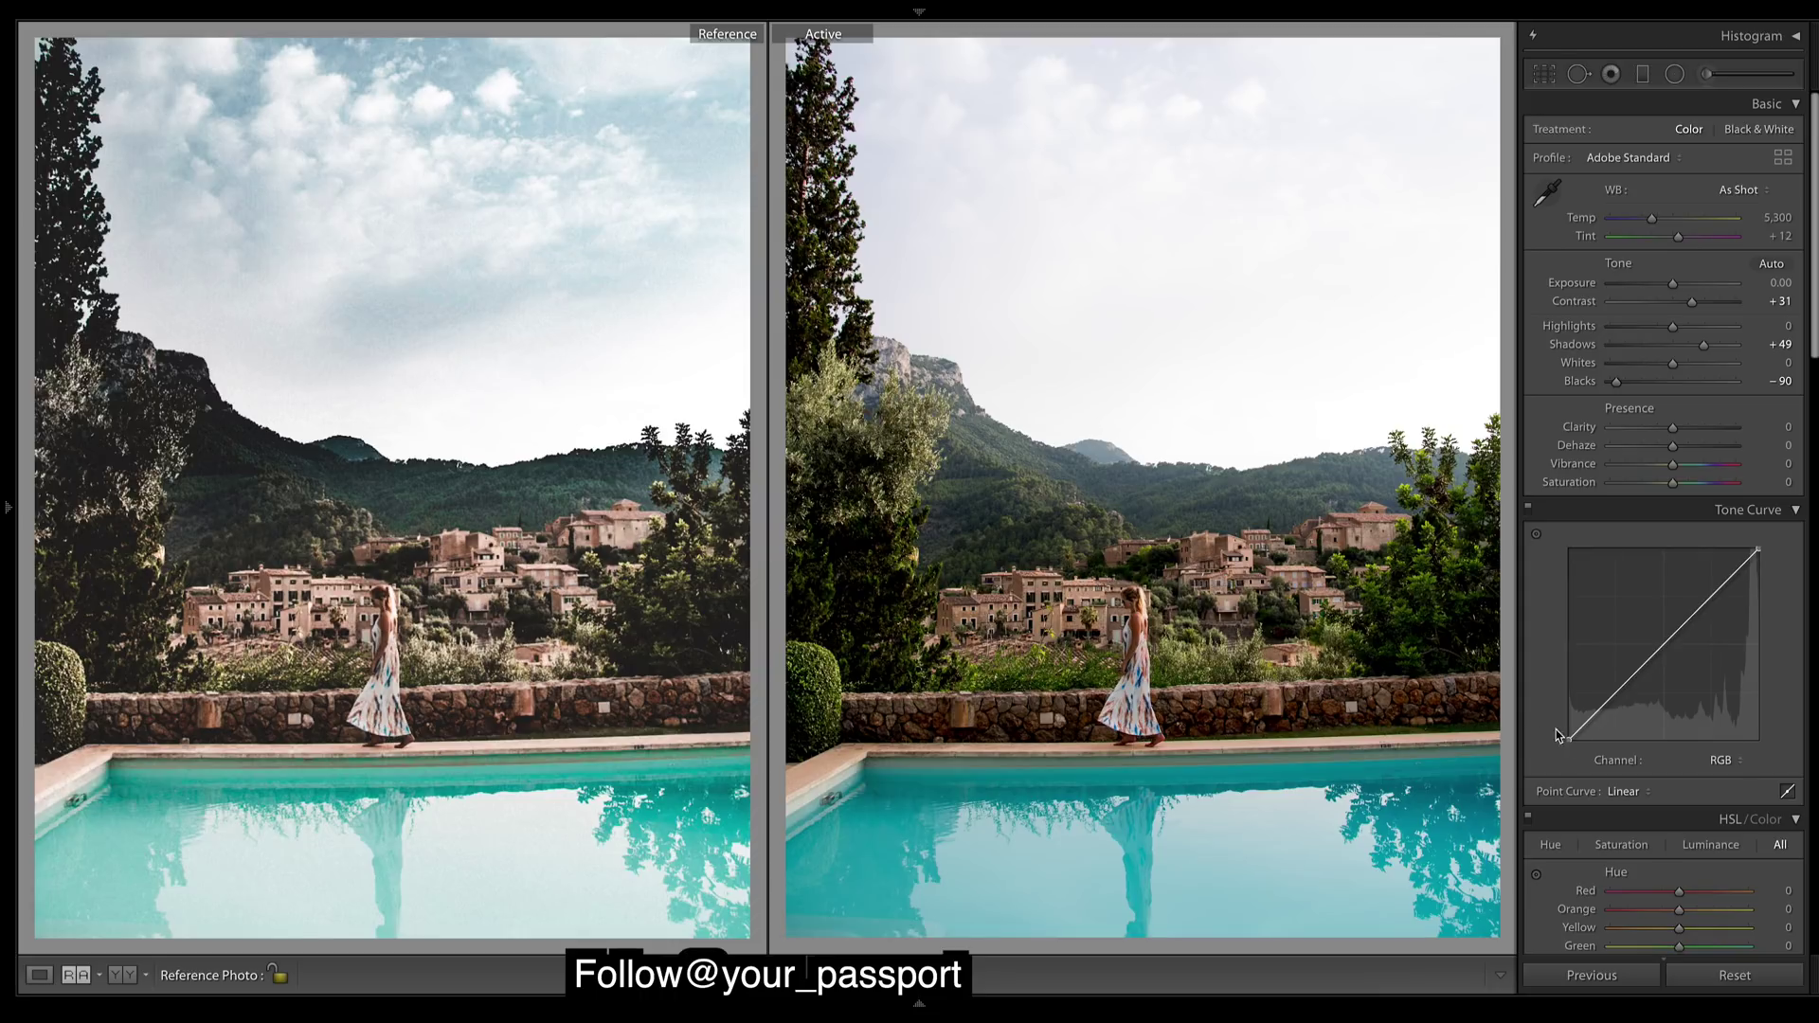
Try raising the tone curve's black point to about 10% and return it to the linear position.
drag(1570, 734, 1569, 720)
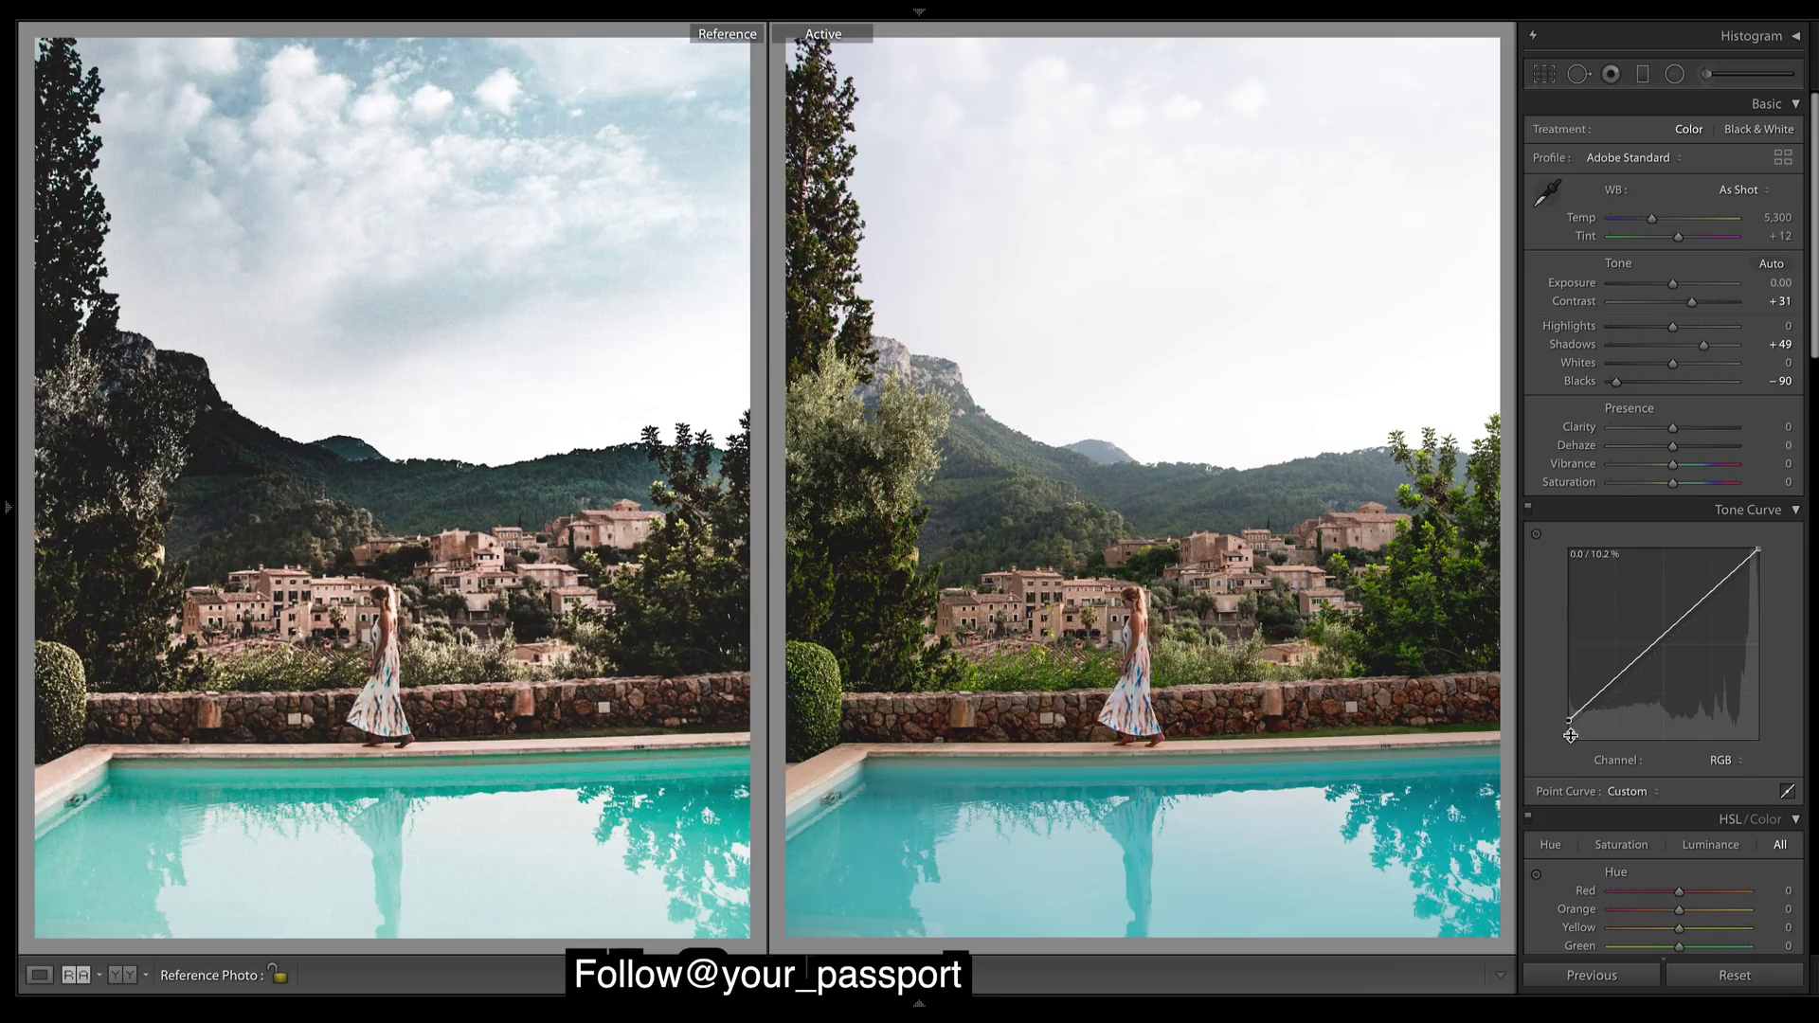
drag(1571, 727, 1570, 739)
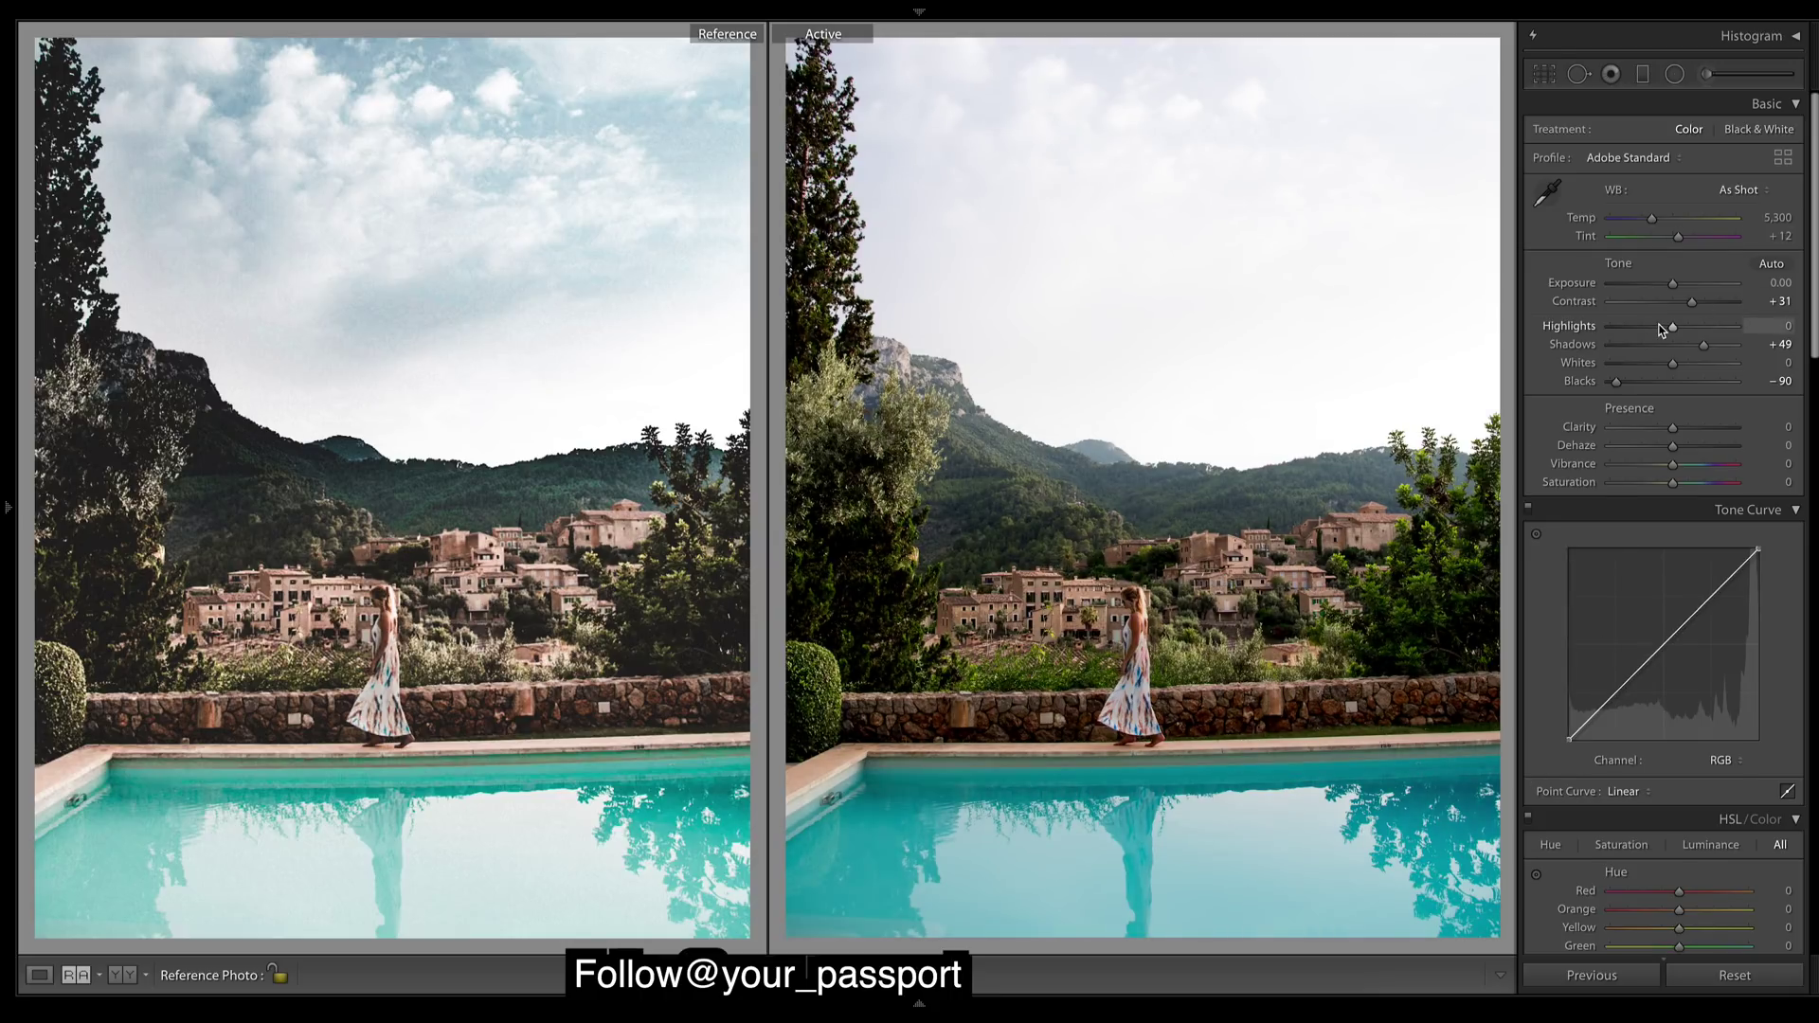
Brighten the photo's light tones with Highlights at +55 and Whites at +13.
drag(1659, 329, 1709, 338)
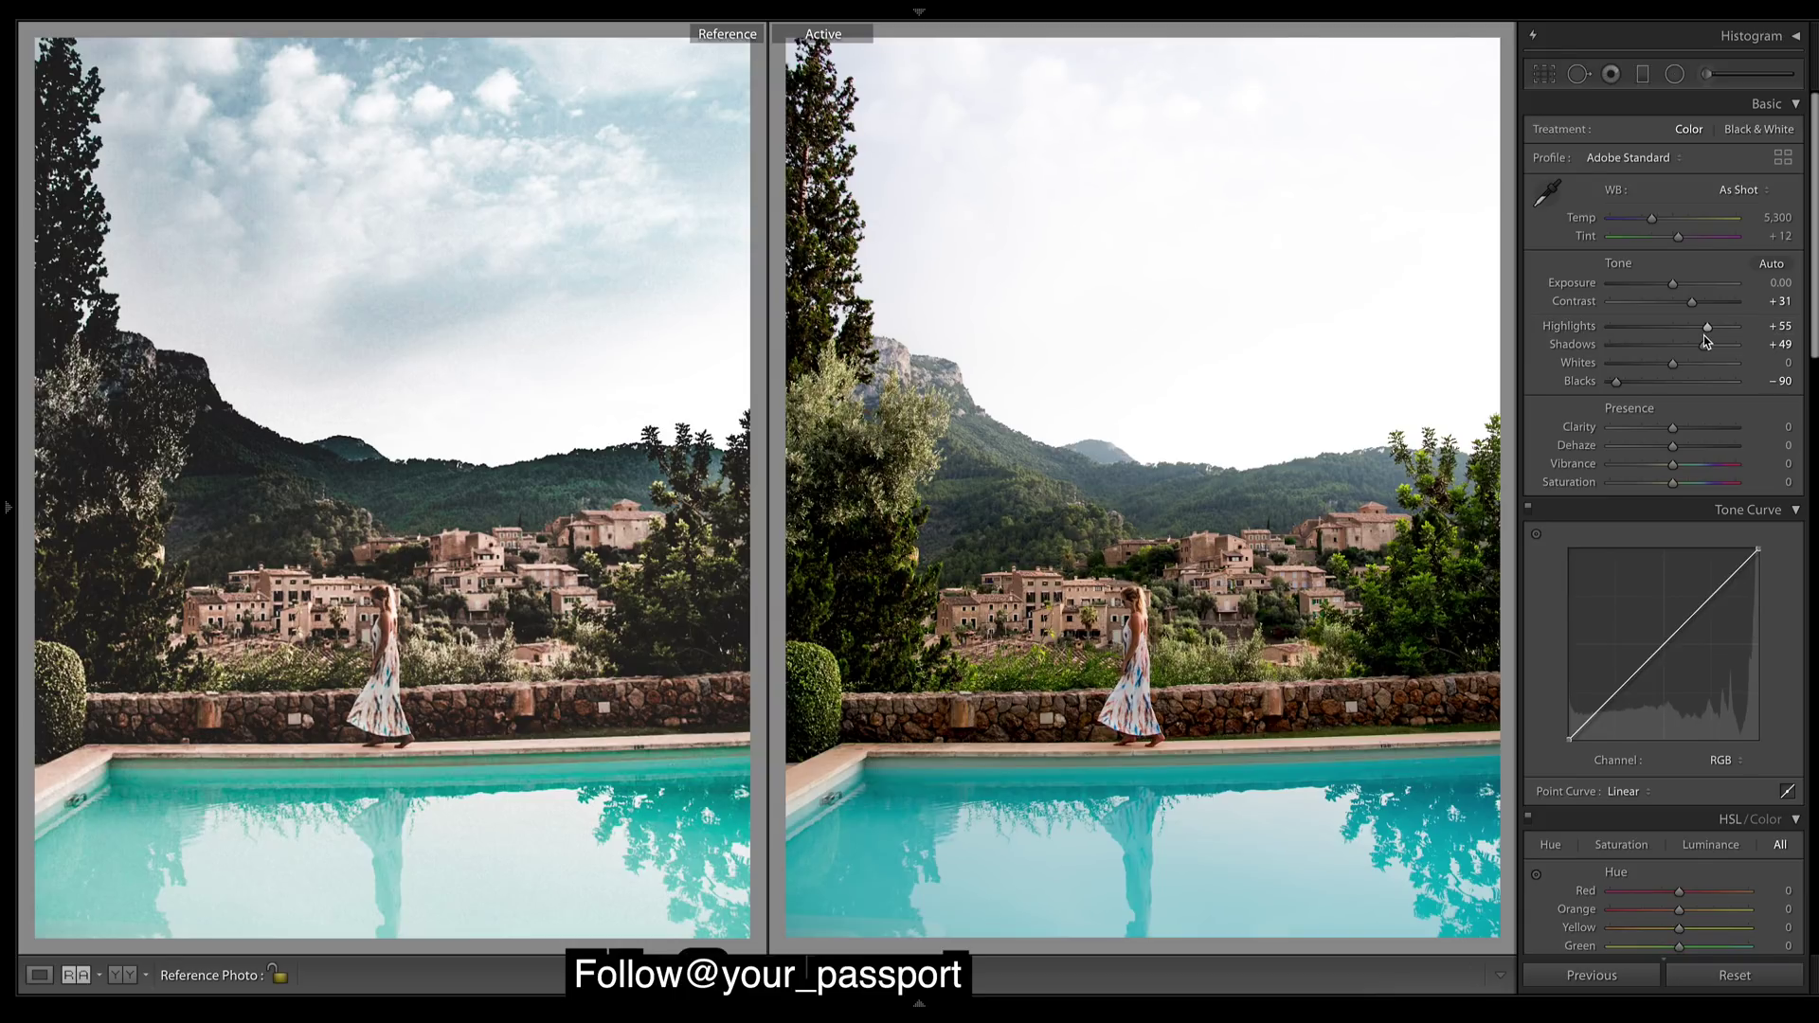
drag(1672, 364, 1684, 371)
Set Clarity to +38, and mute the colours with Vibrance at −10 and Saturation at −20.
click(1696, 433)
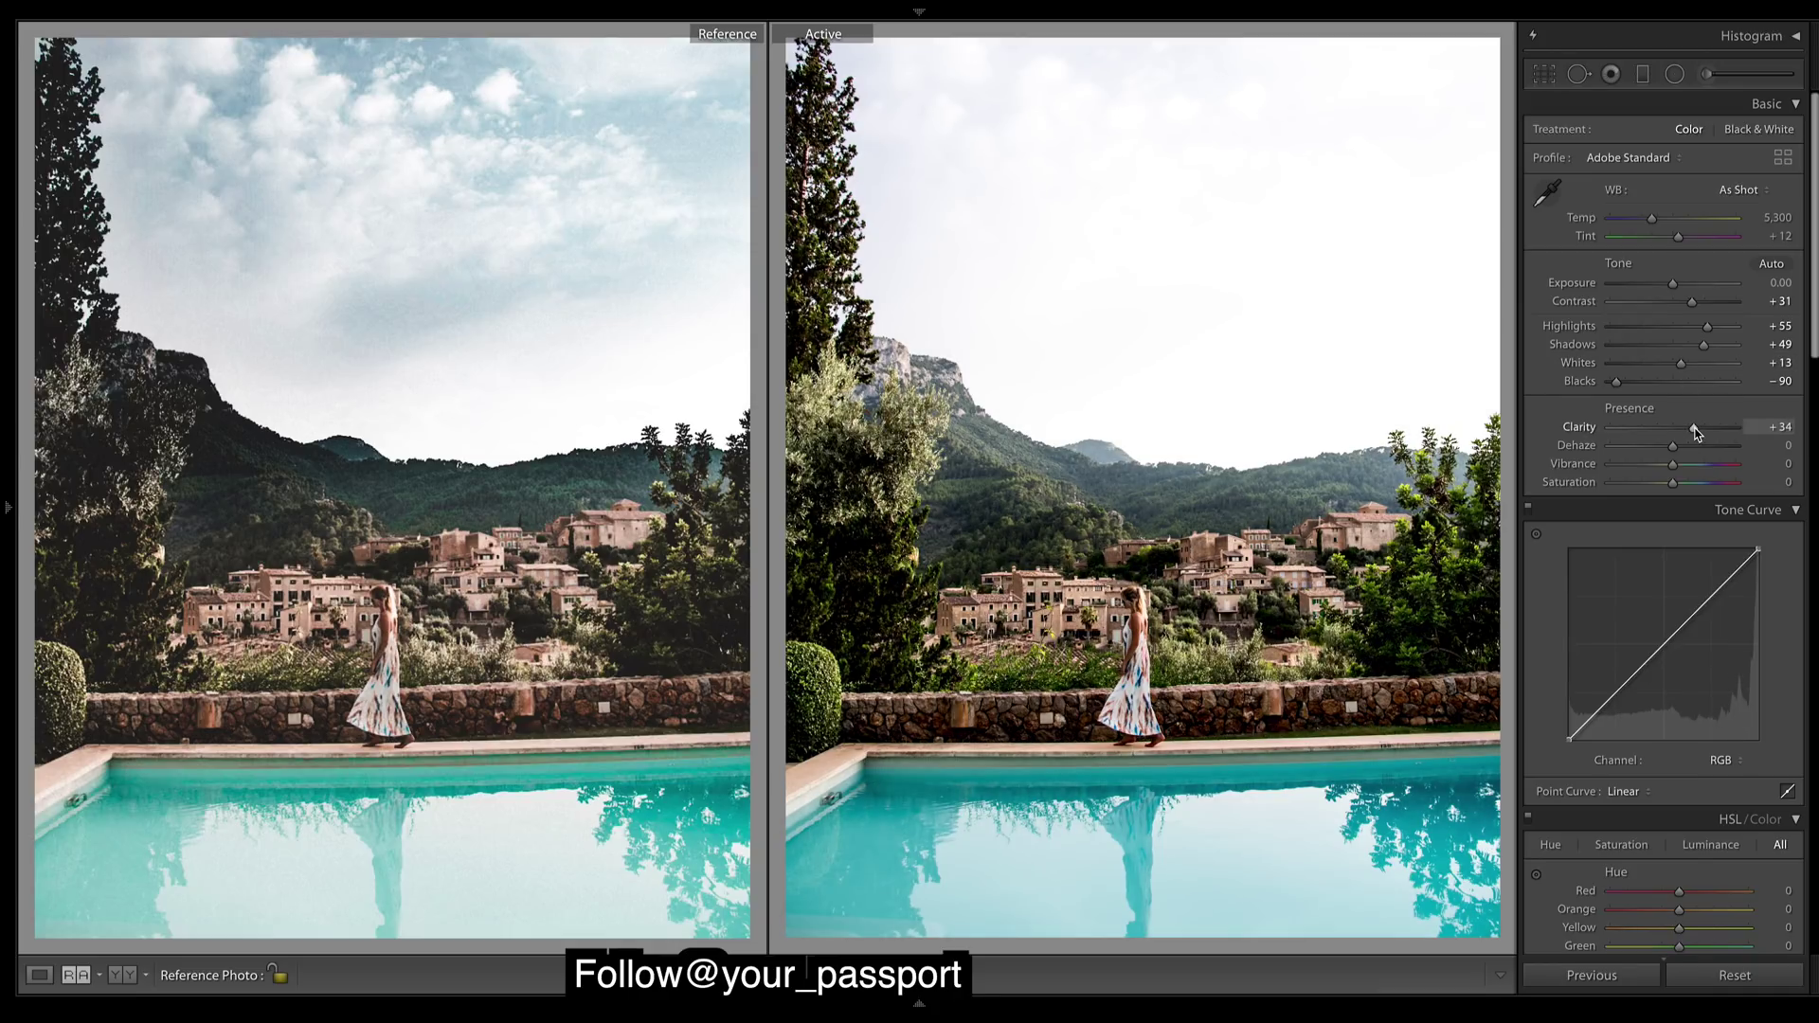
drag(1696, 433, 1702, 433)
drag(1701, 431, 1700, 434)
drag(1673, 465, 1665, 487)
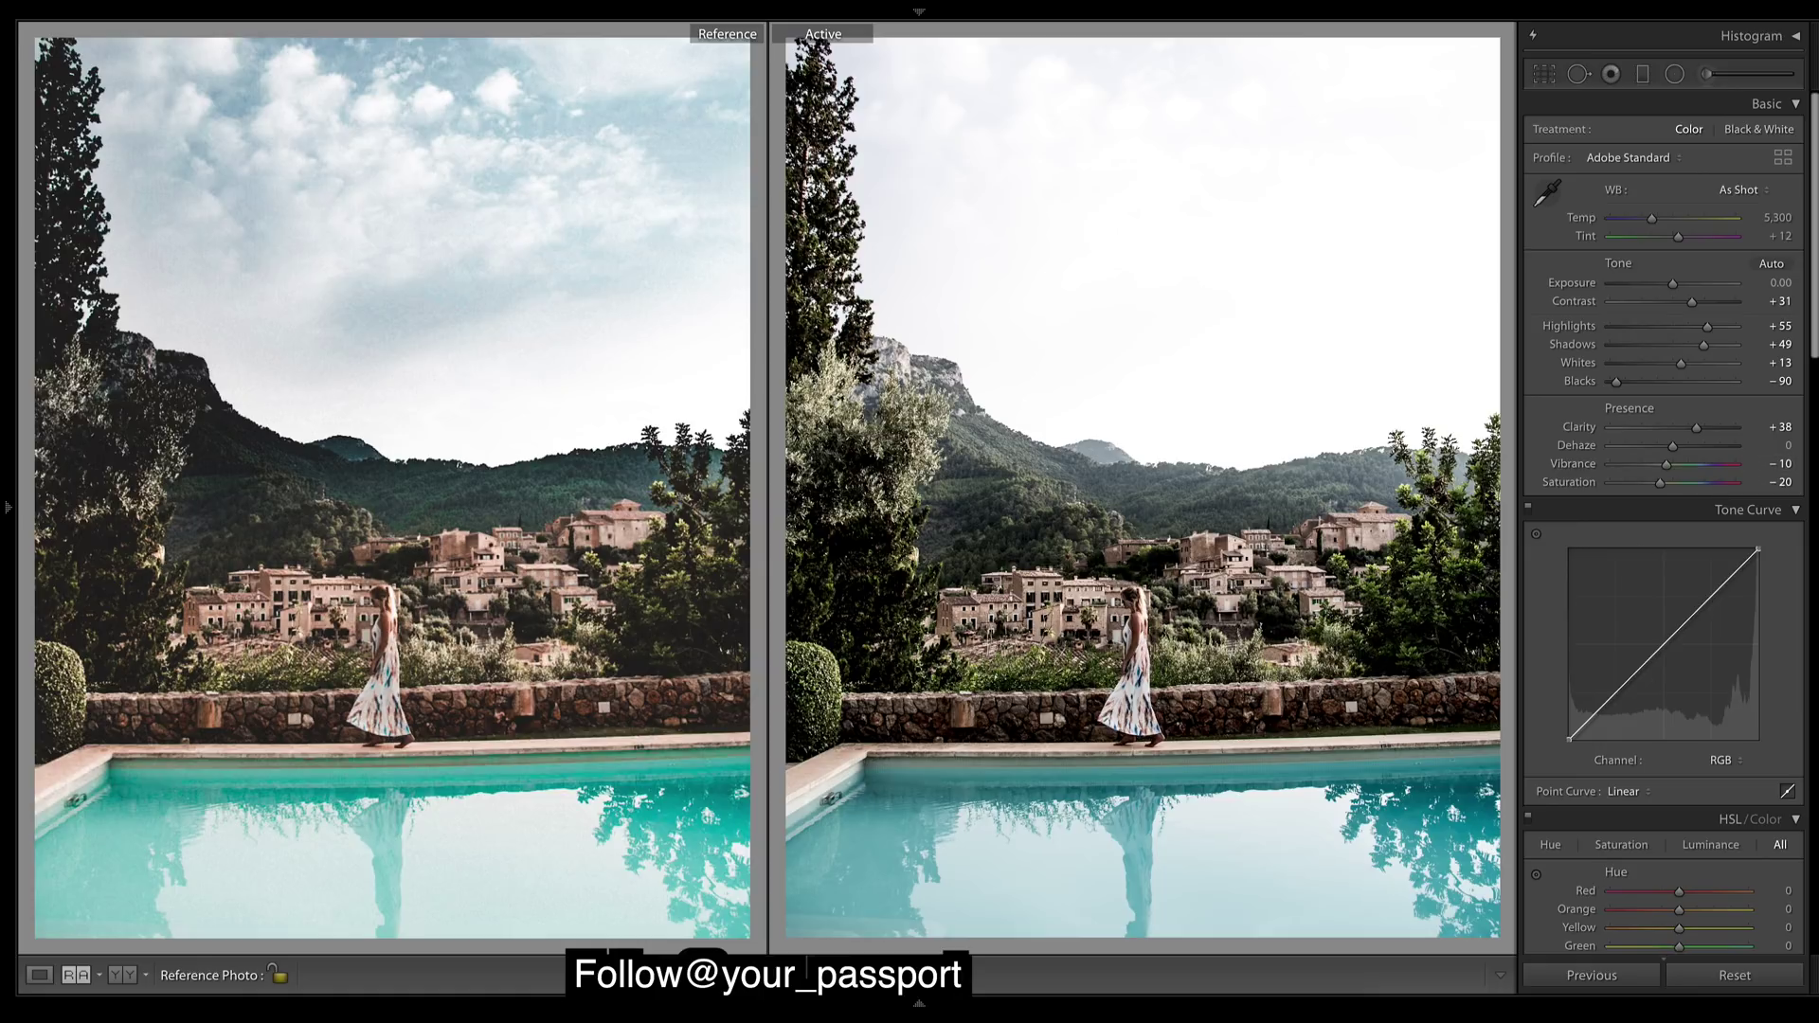
Set the HSL saturation of Orange to +60, Yellow to +29 and Green to −6.
scroll(1812, 363, down, 1)
scroll(1812, 363, down, 10)
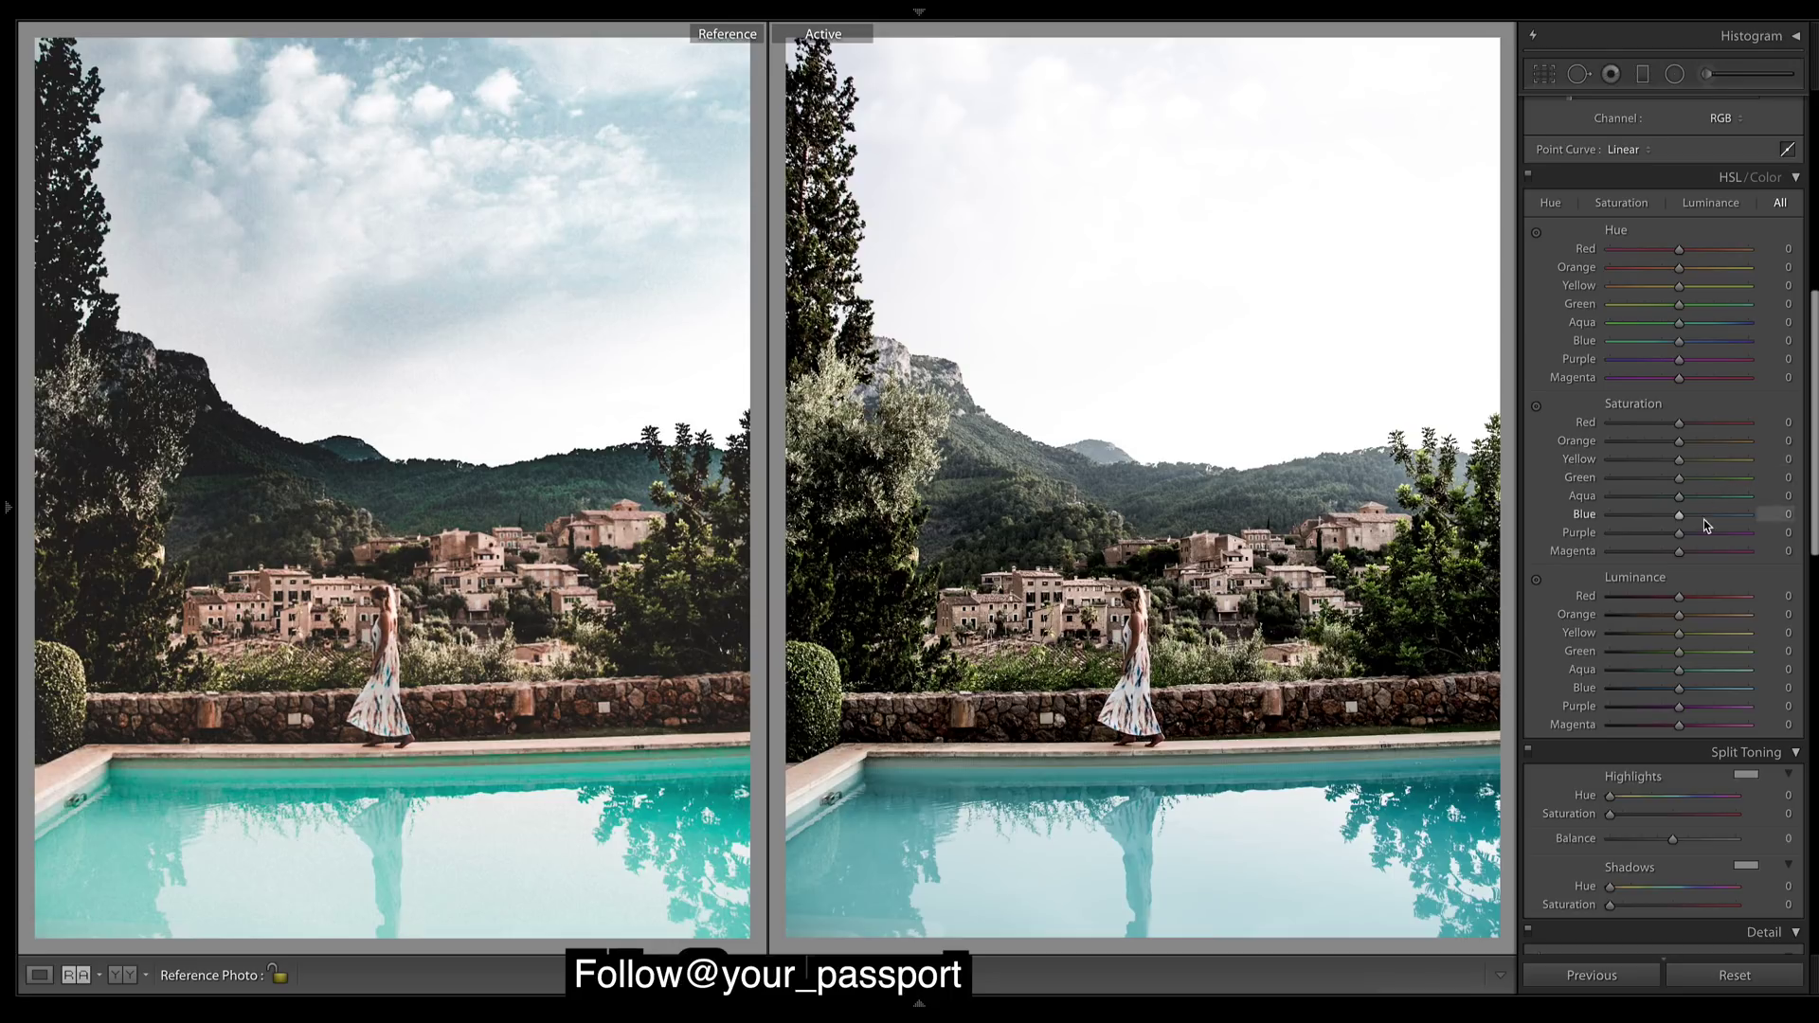
click(1703, 443)
drag(1708, 445, 1723, 451)
drag(1680, 480, 1673, 480)
Raise the RGB tone curve's black point to about 11% and shape the curve with shadow, midtone and highlight points.
scroll(1731, 683, up, 10)
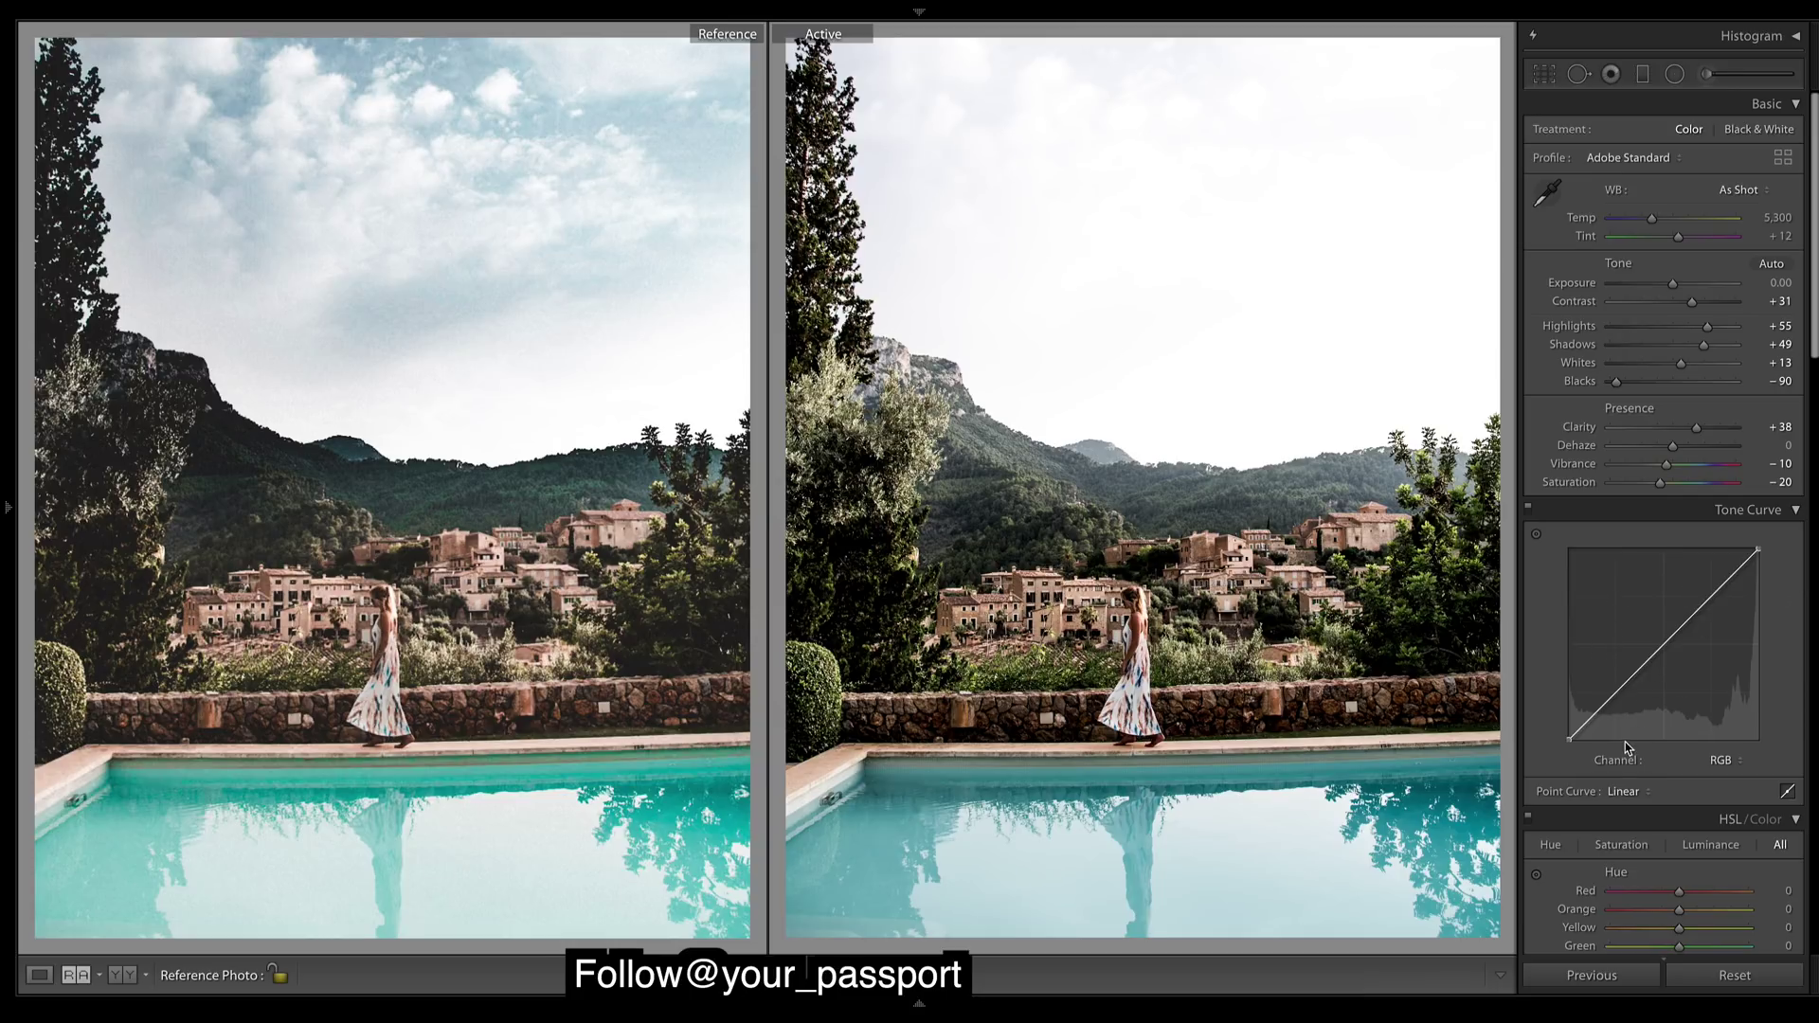
drag(1580, 735, 1613, 695)
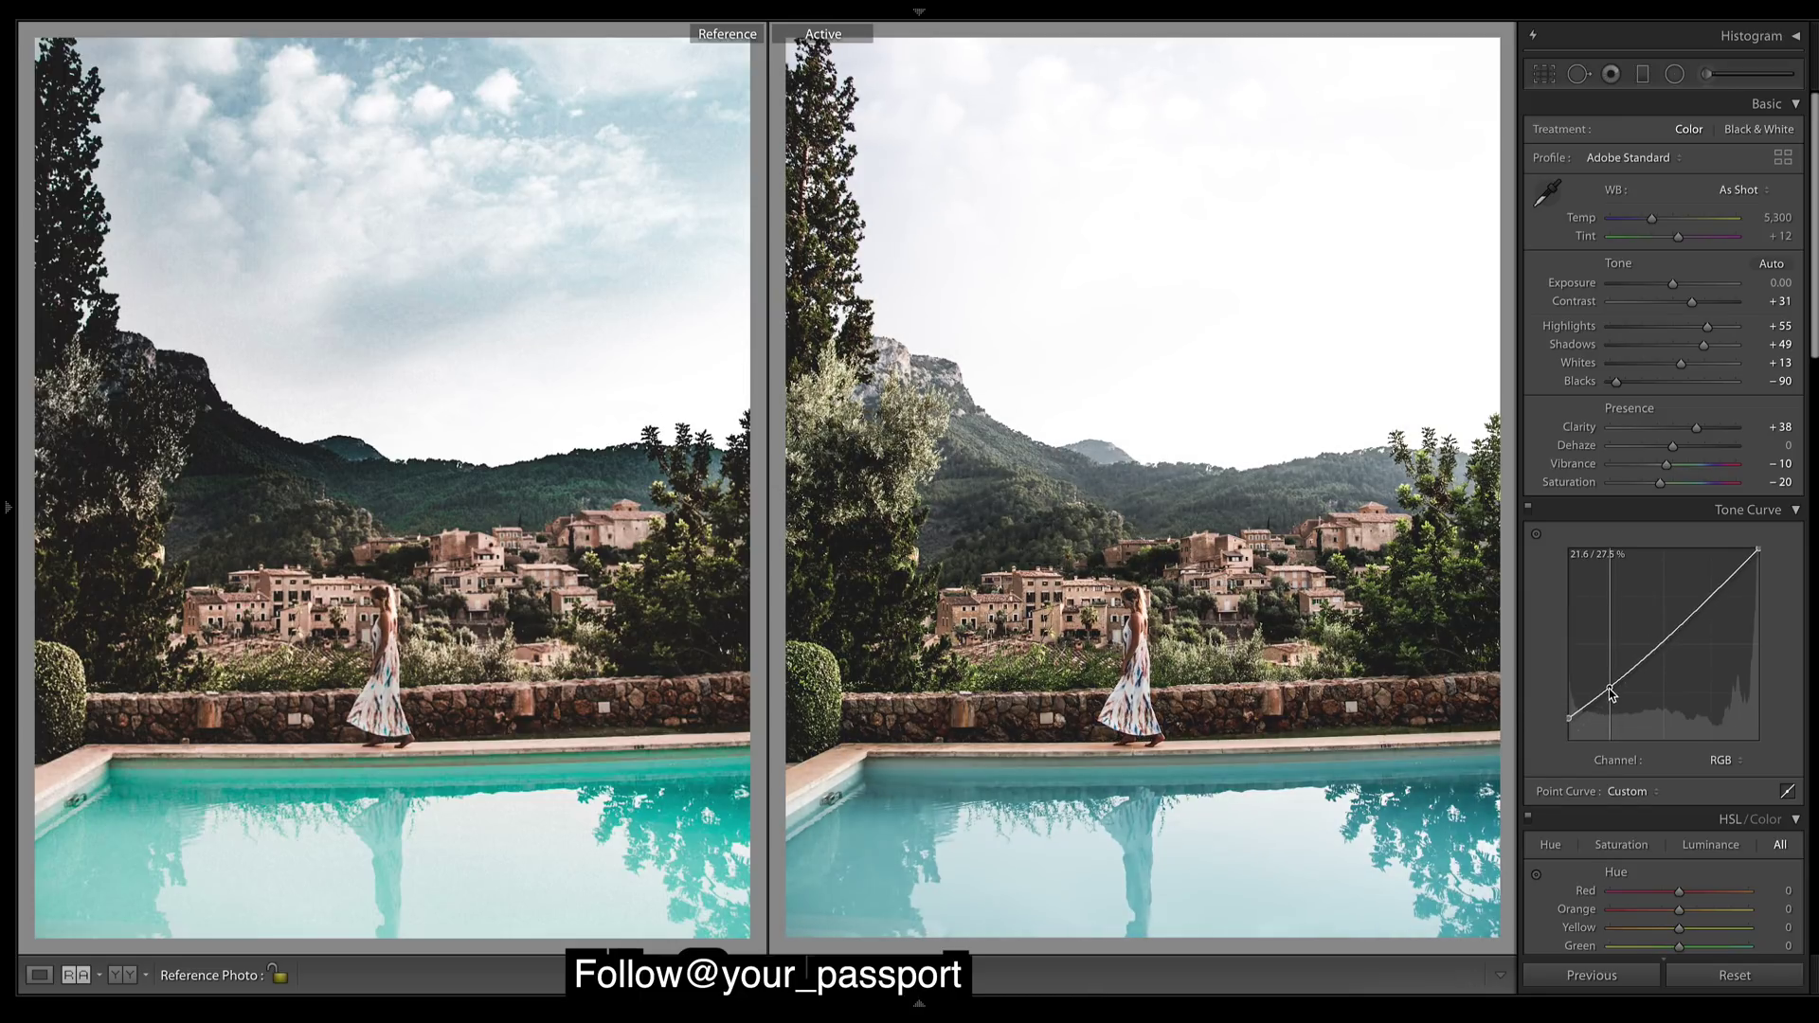
drag(1665, 638, 1706, 595)
Try lowering the tone curve's black point to the bottom and pulling down its midtone point, undoing each trial.
key(ctrl+z)
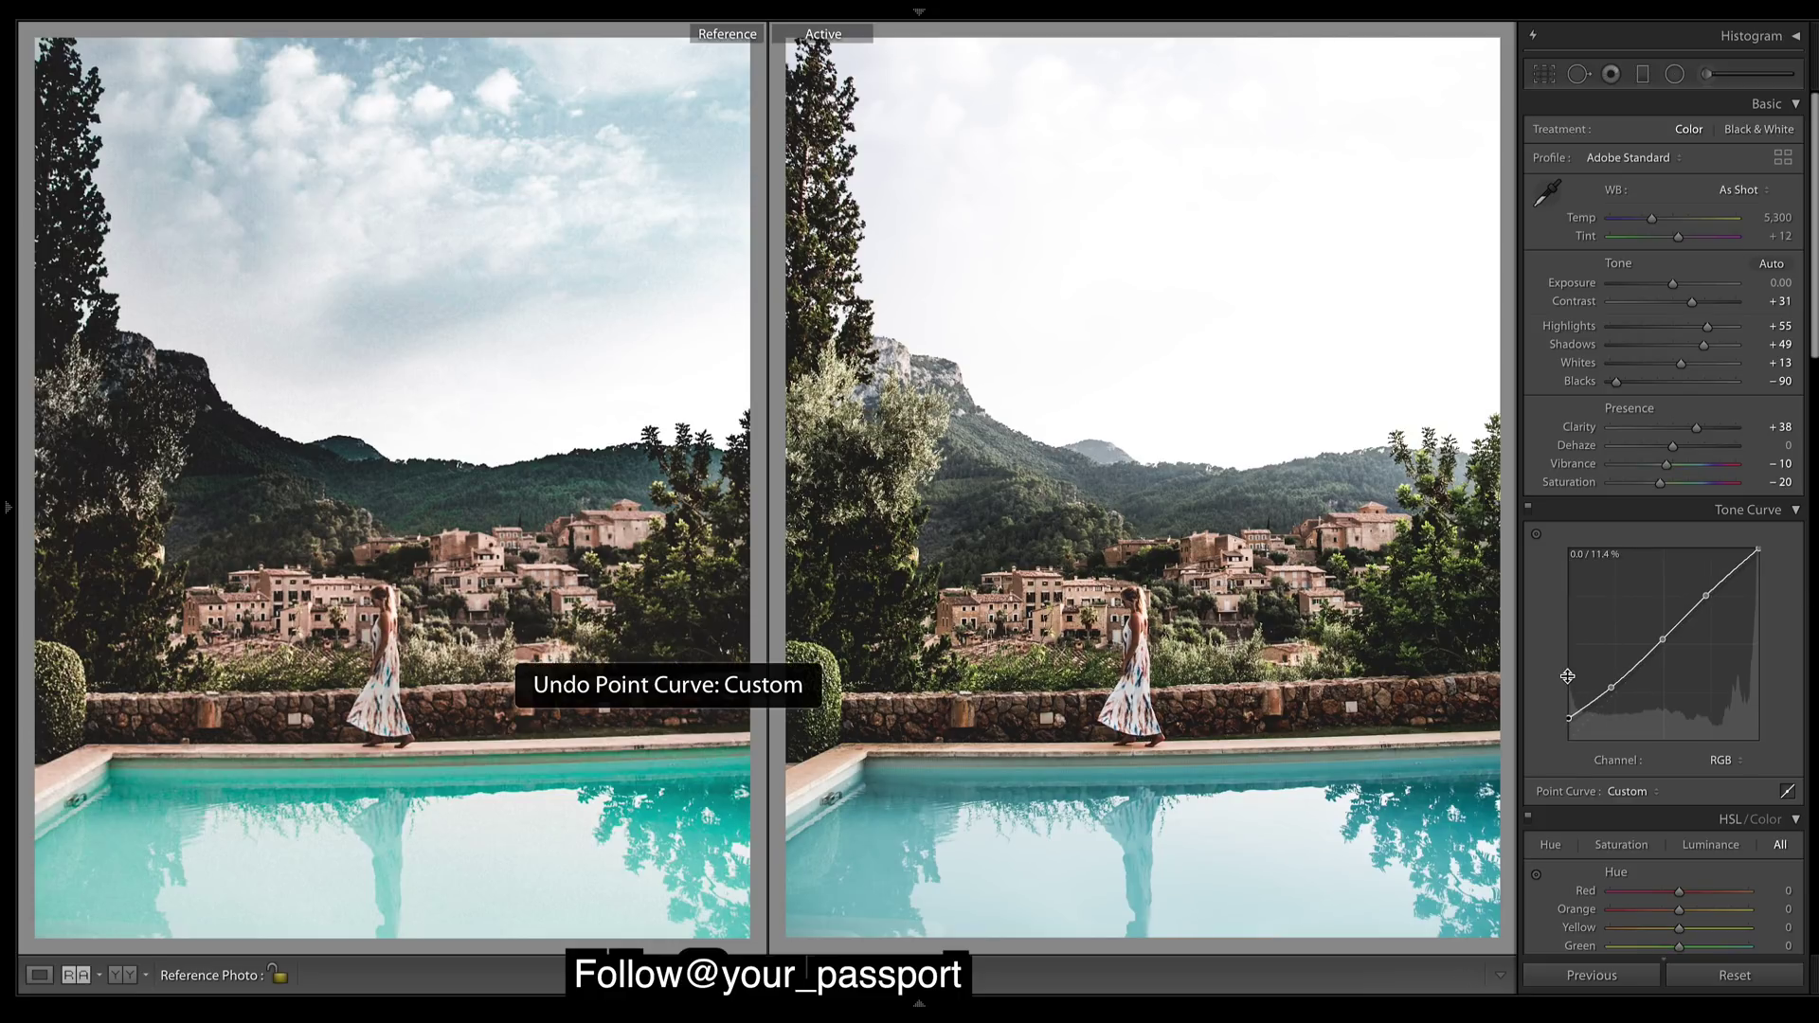
drag(1571, 718, 1566, 742)
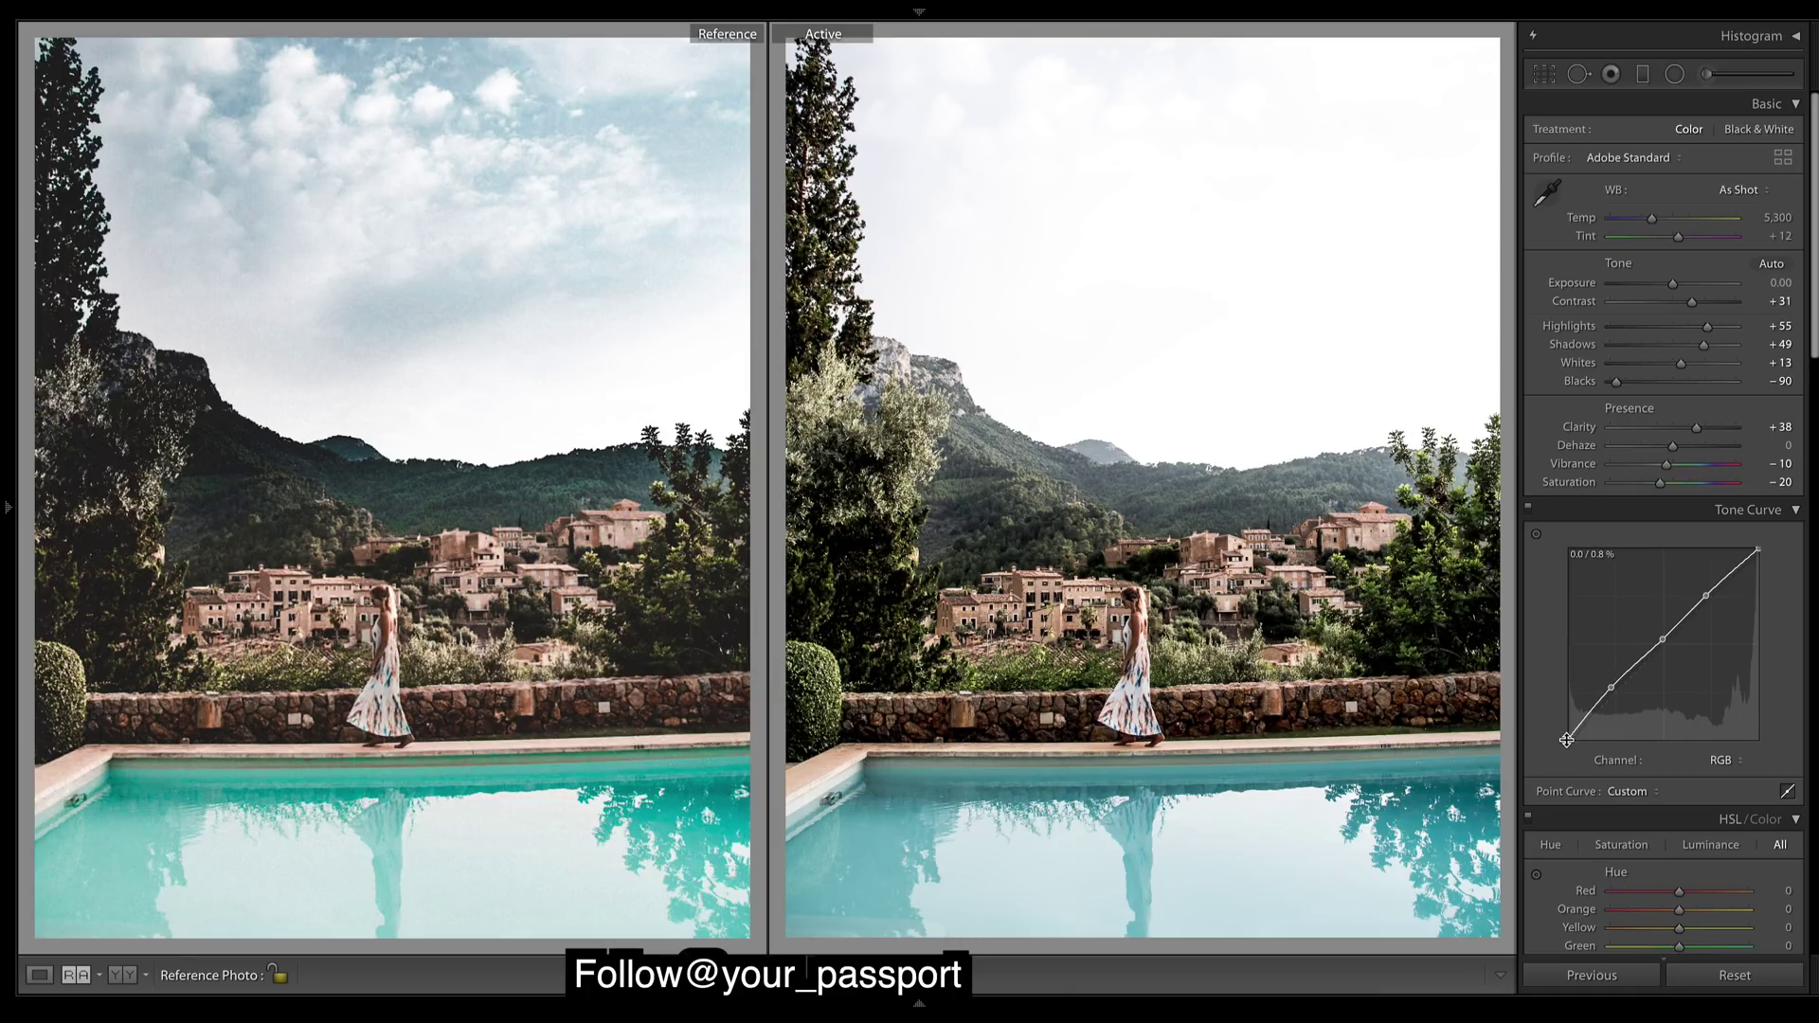
key(ctrl+z)
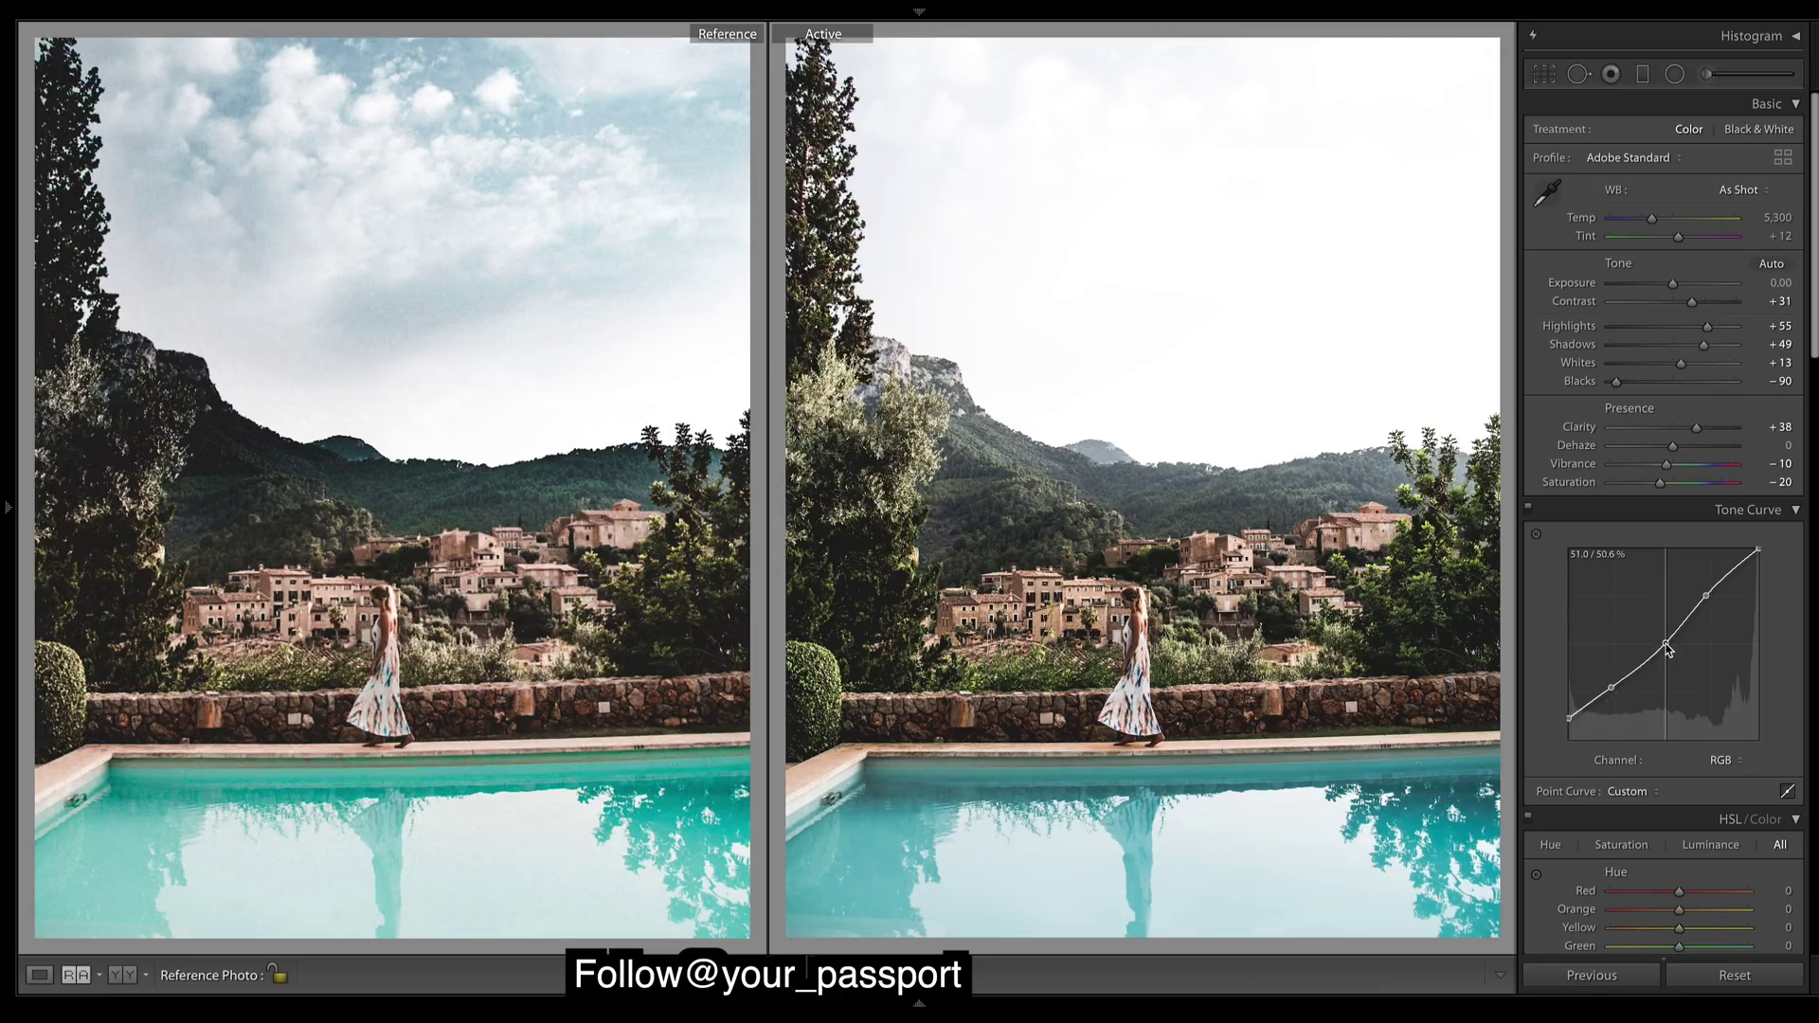
key(ctrl+z)
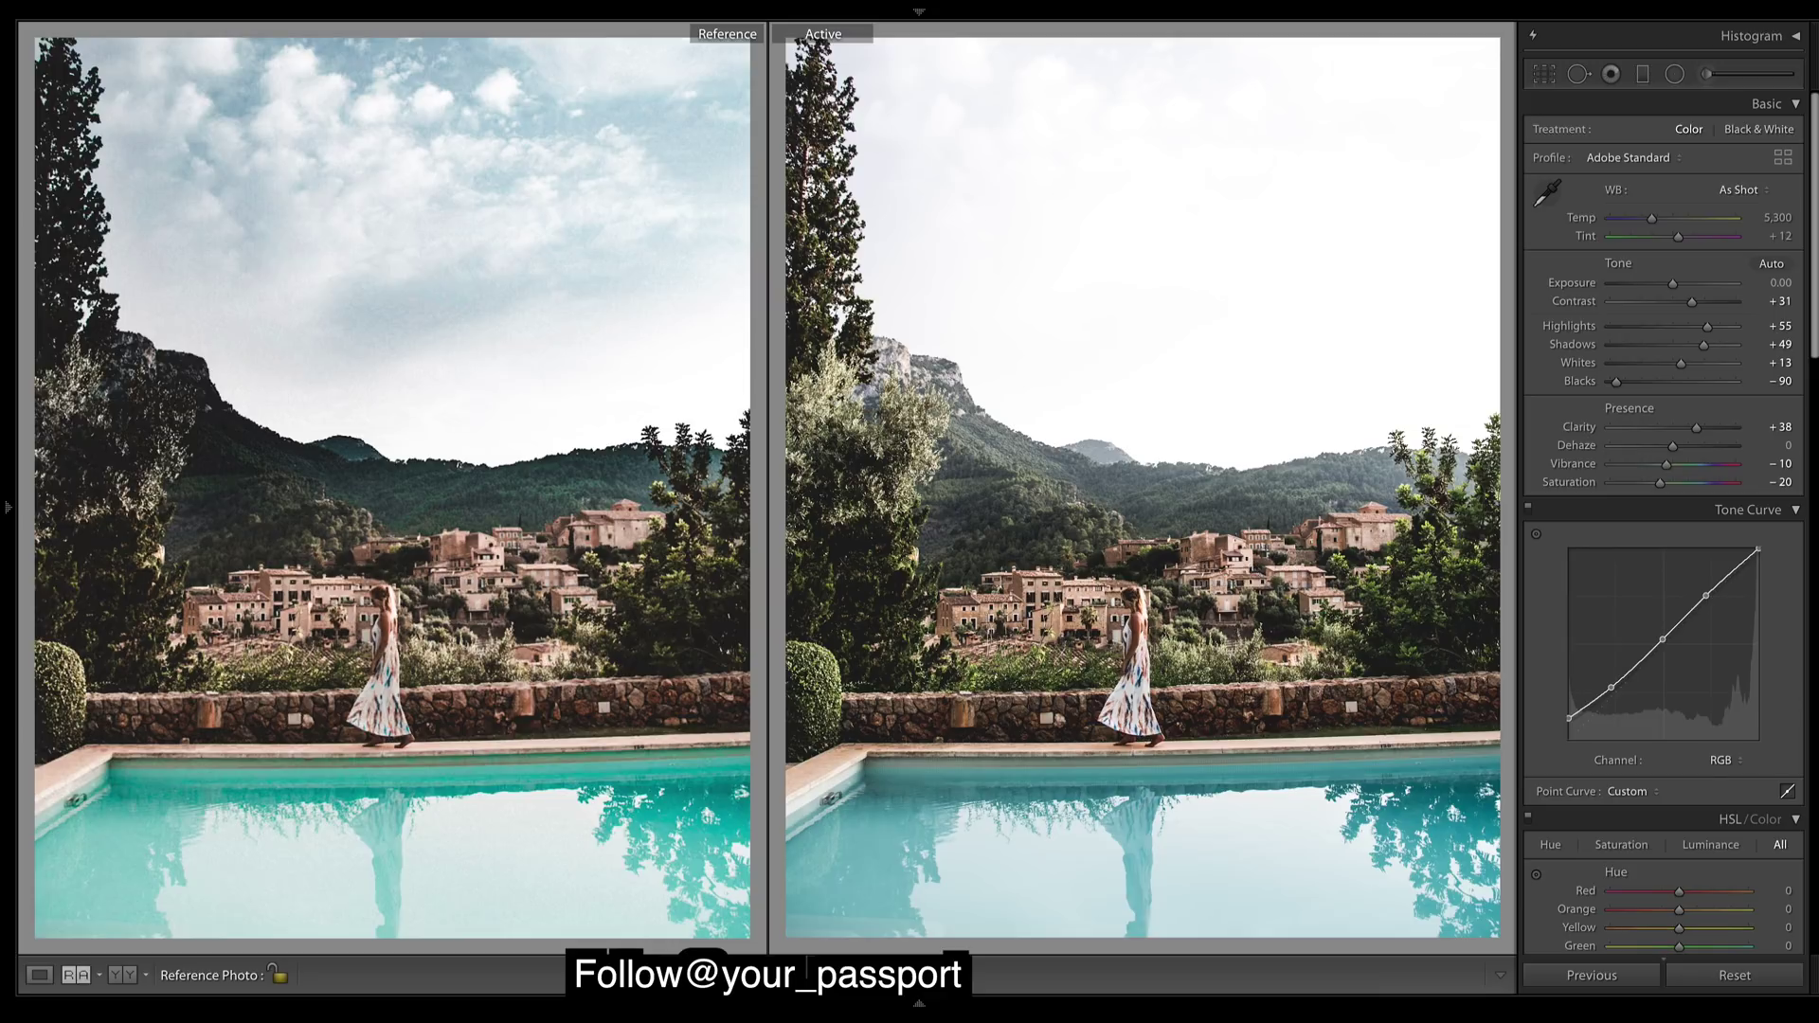
Split-tone the photo with highlights at hue 37 and saturation 10, and shadows at hue 210 and saturation 4.
scroll(1663, 522, down, 3)
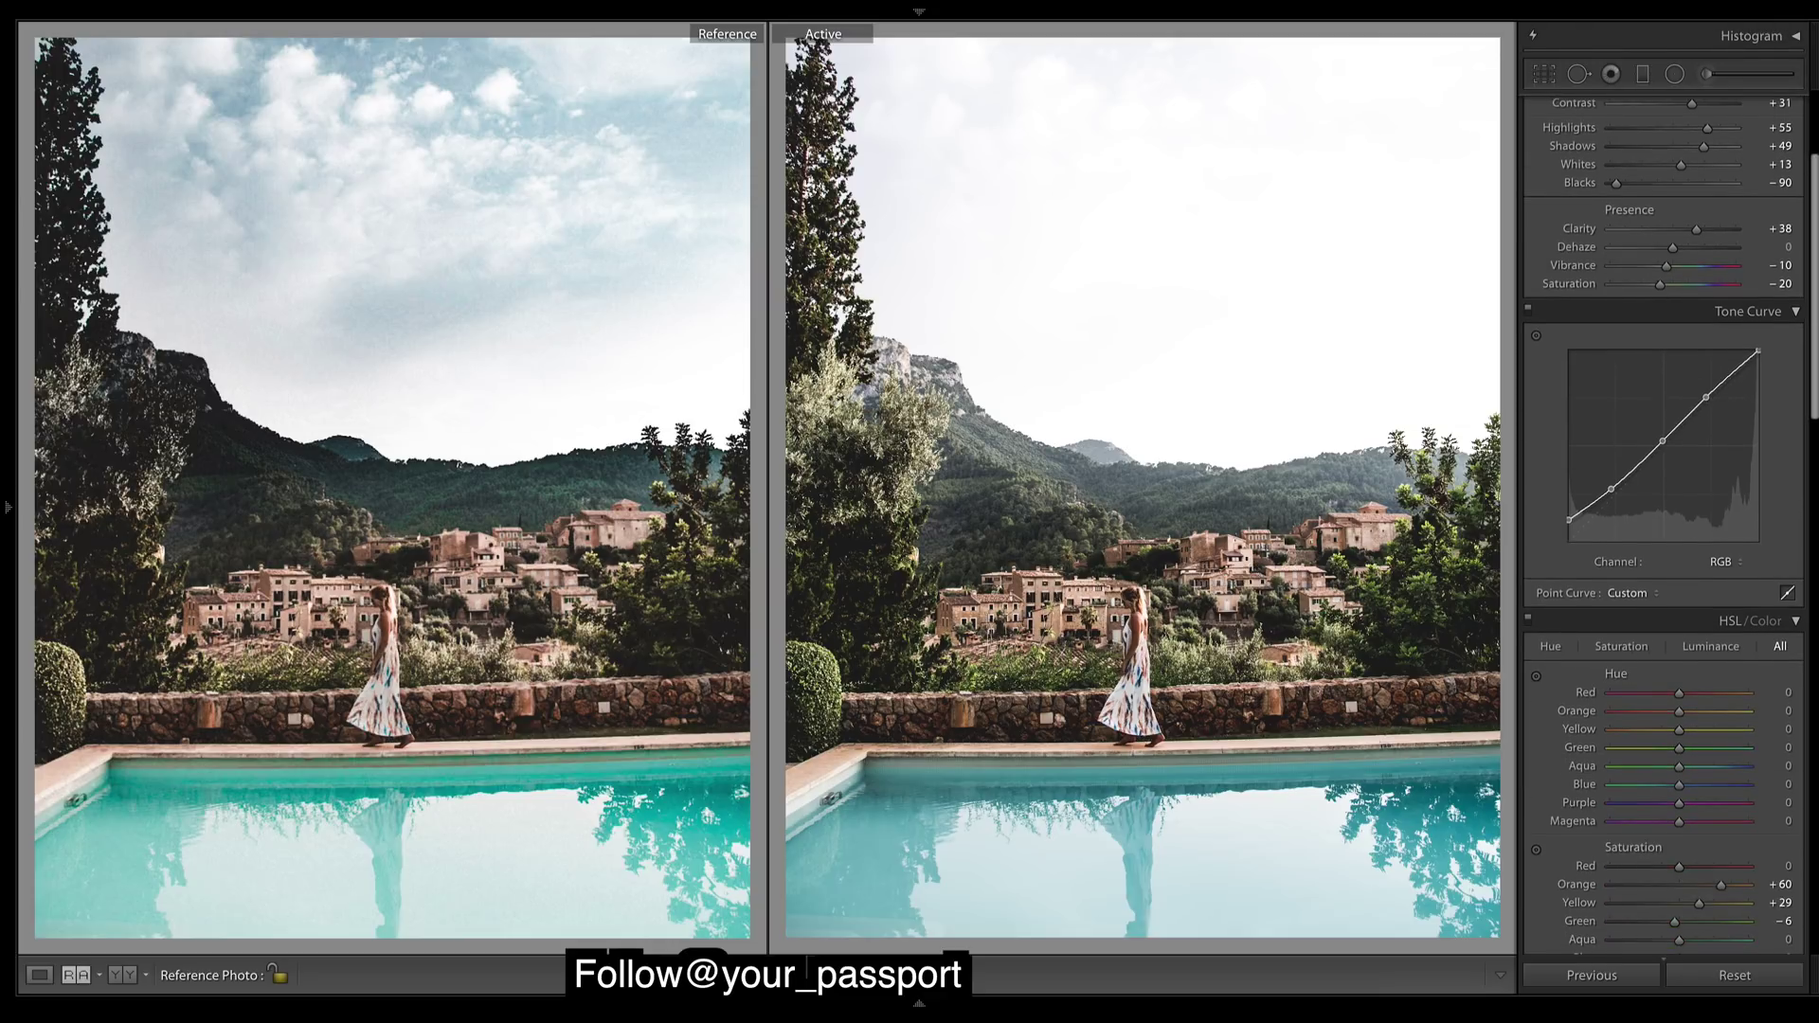
scroll(1668, 374, down, 12)
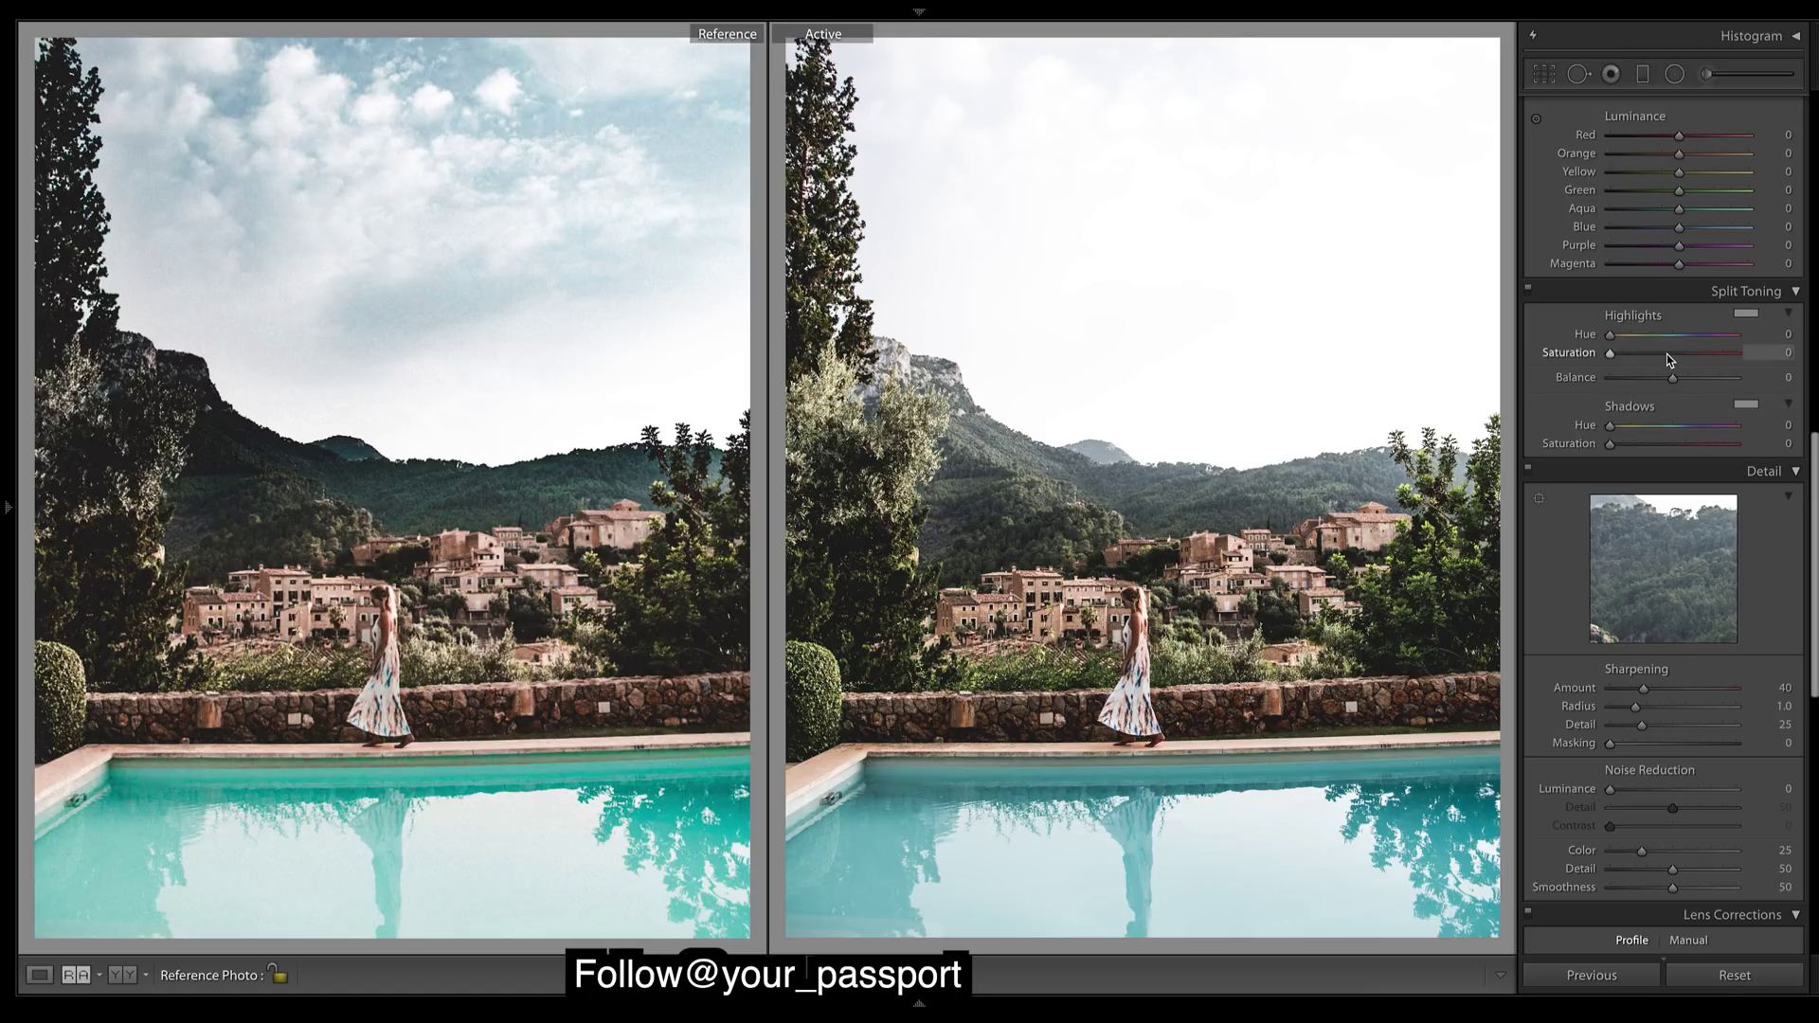
drag(1611, 335, 1629, 342)
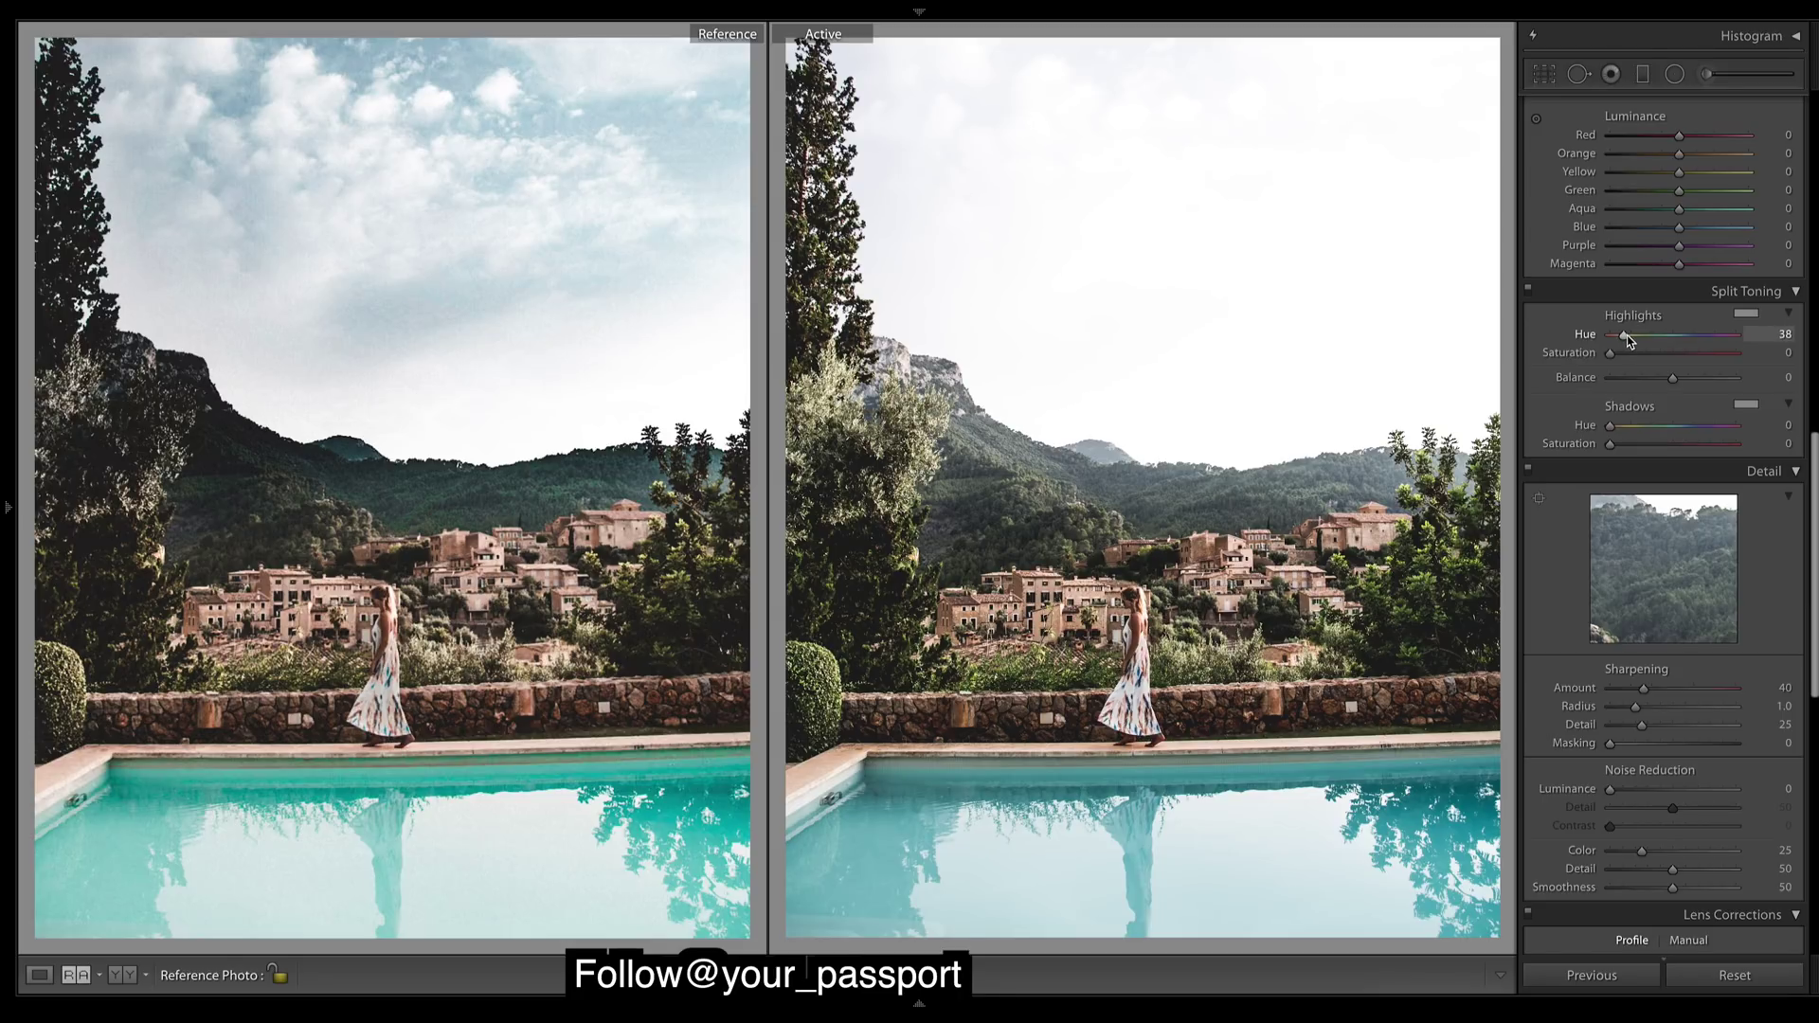
drag(1629, 342, 1628, 342)
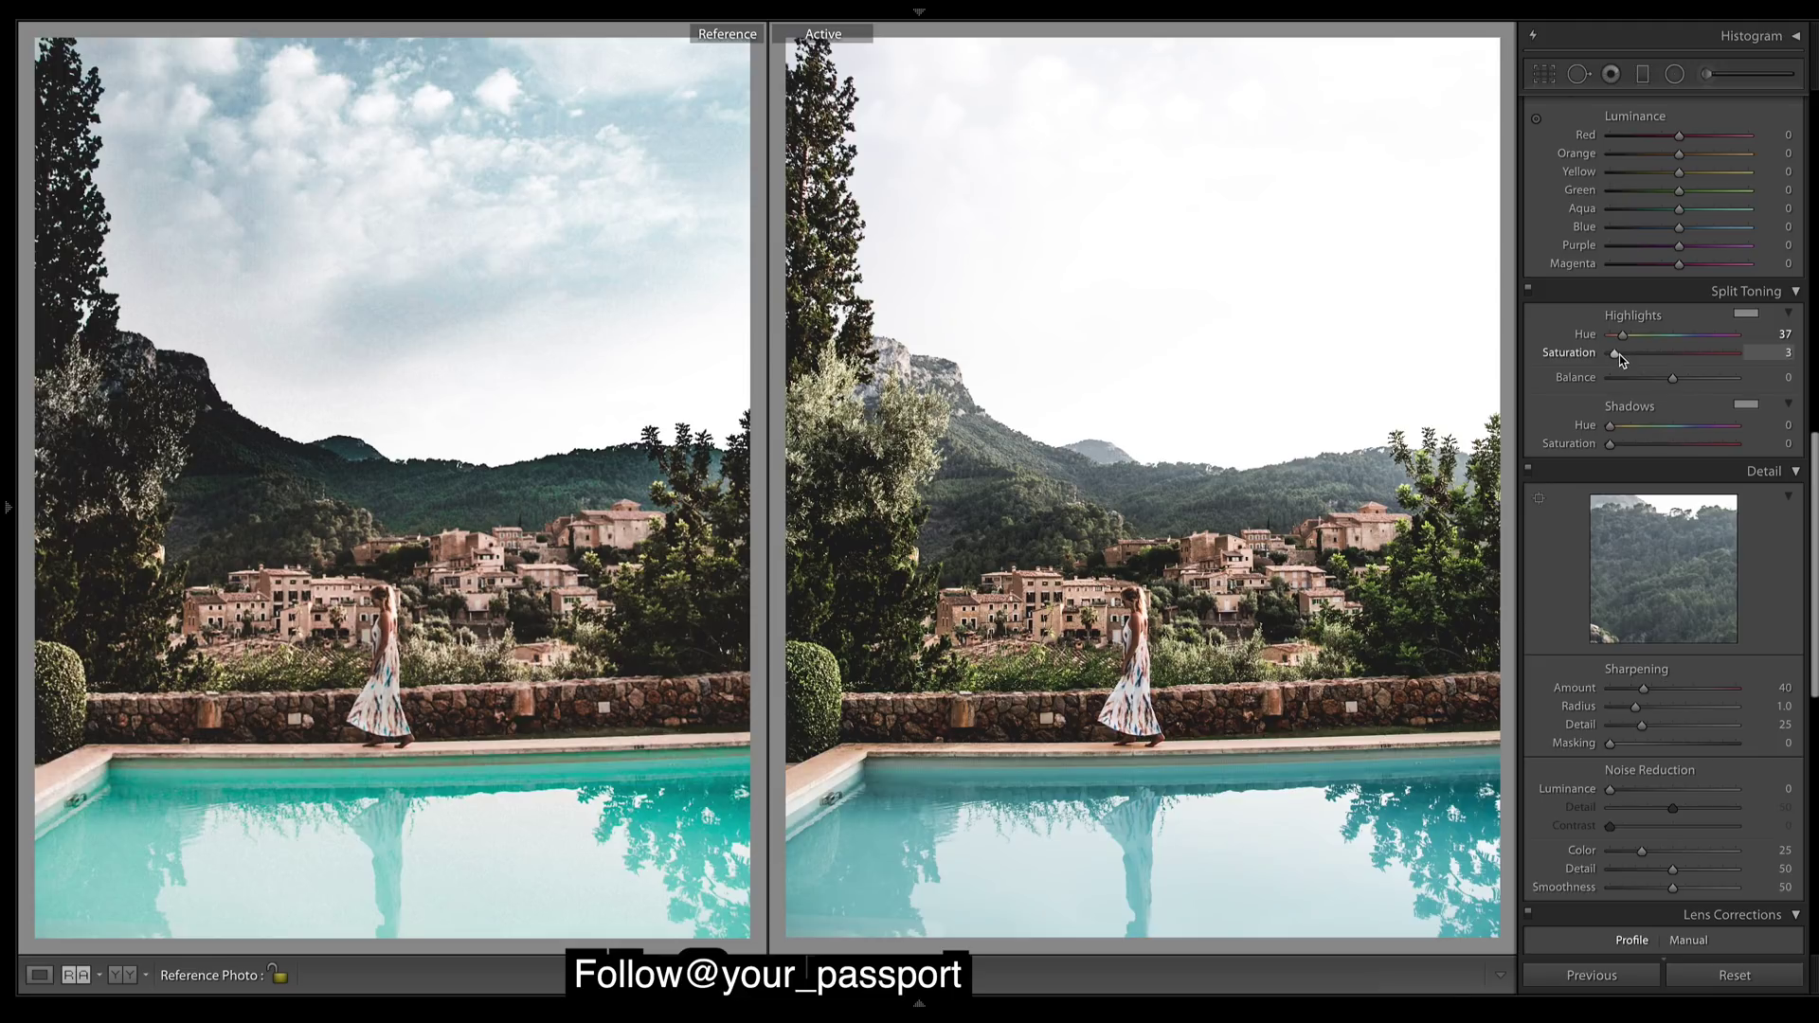
drag(1623, 355, 1627, 357)
drag(1610, 425, 1693, 434)
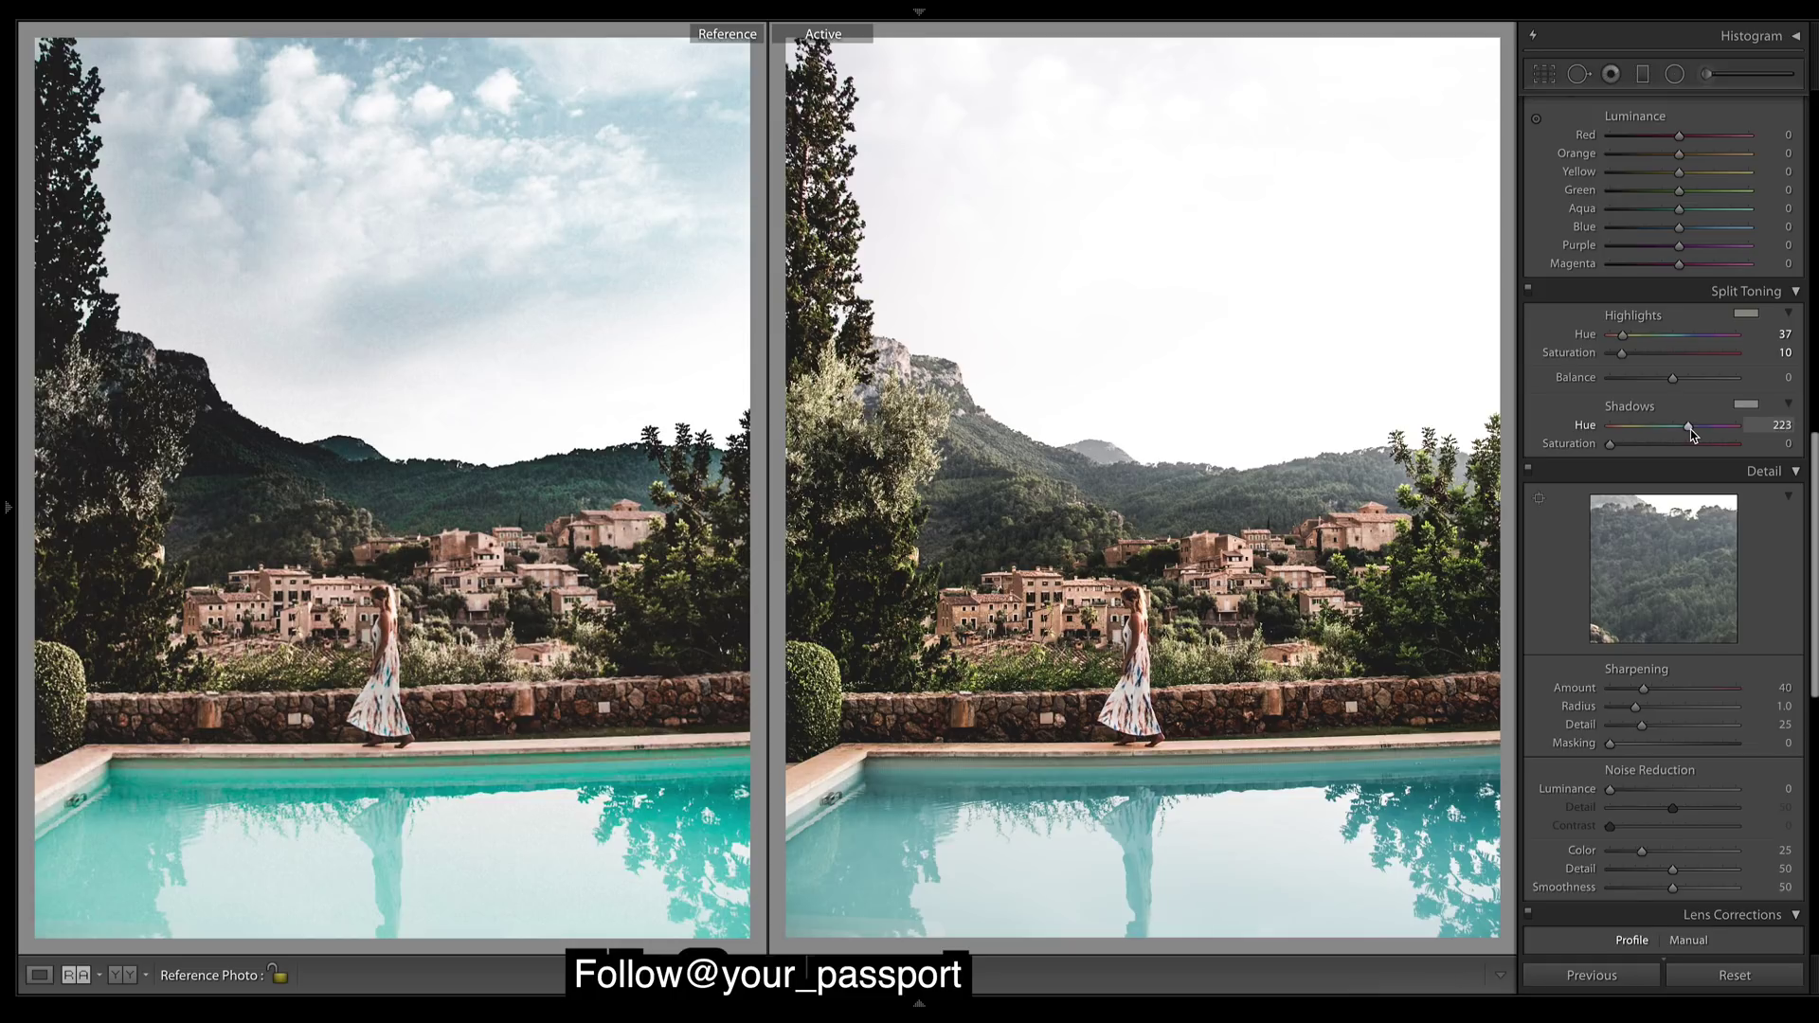
drag(1693, 433, 1621, 451)
scroll(1815, 497, down, 1)
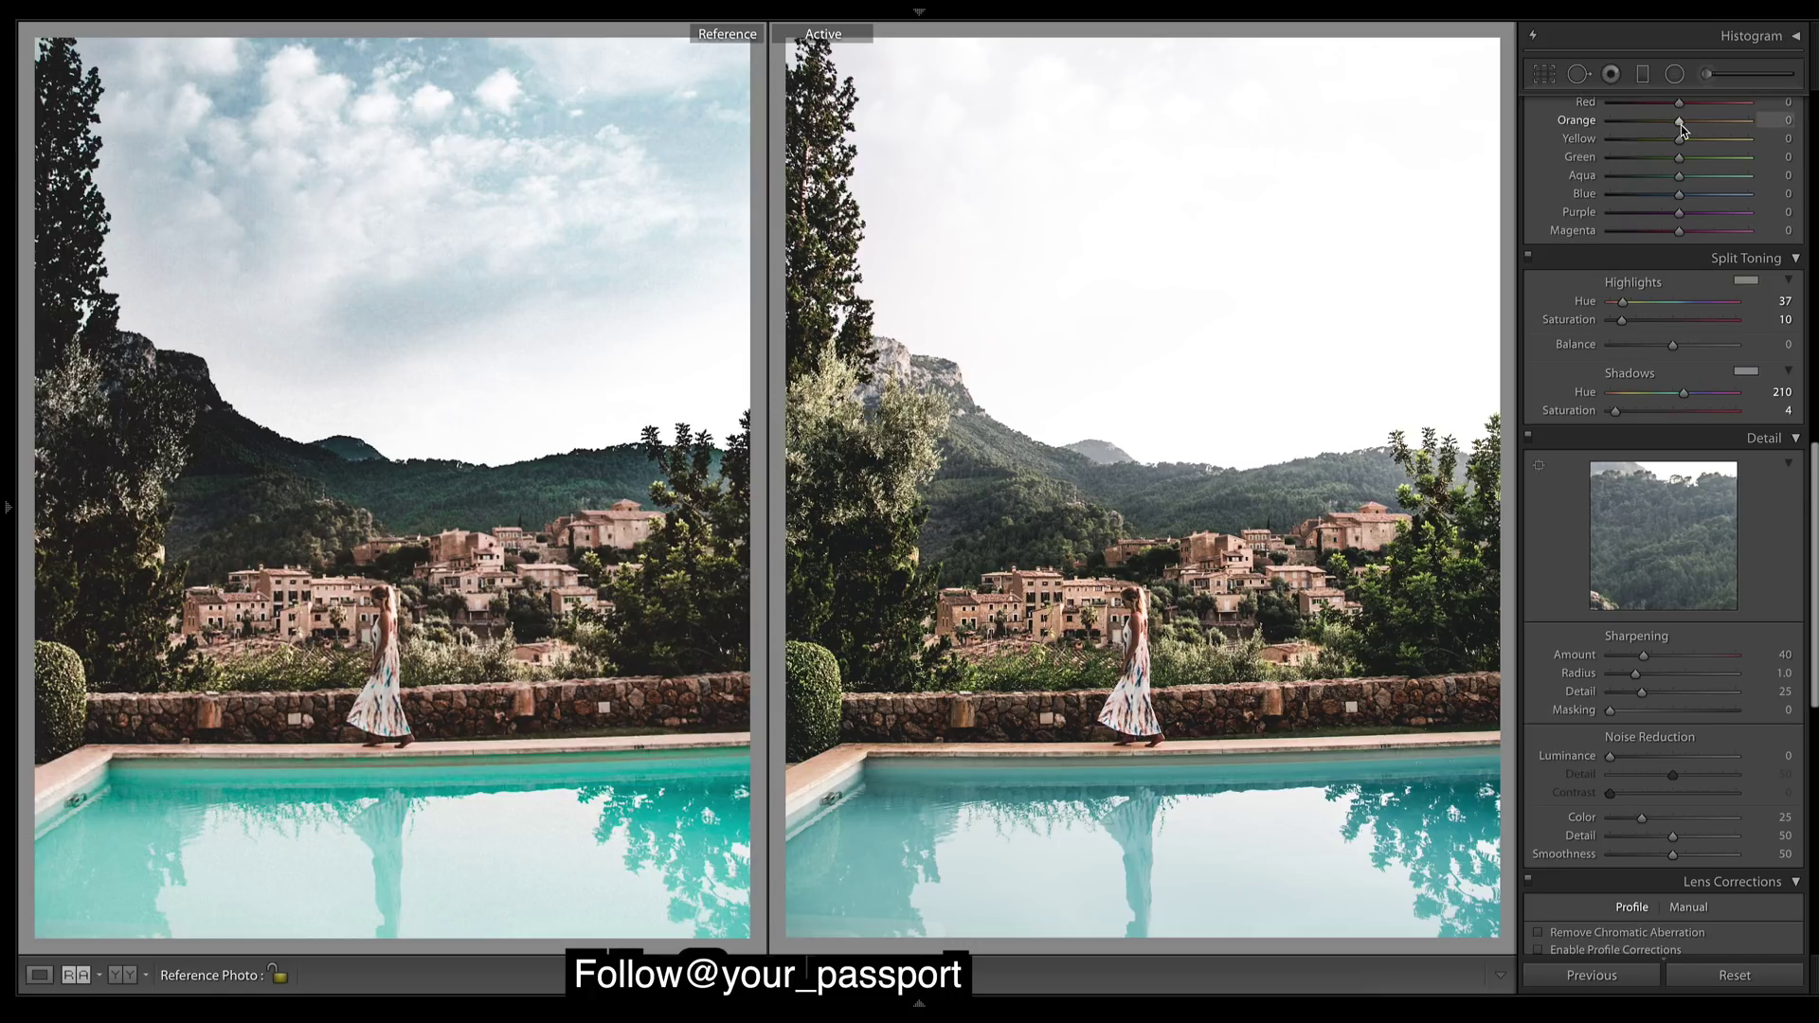
Add a slightly tilted graduated filter over the sky, centred on the mountains, and set its Dehaze to 69.
click(1645, 76)
drag(1068, 195, 1100, 366)
drag(1084, 280, 1084, 483)
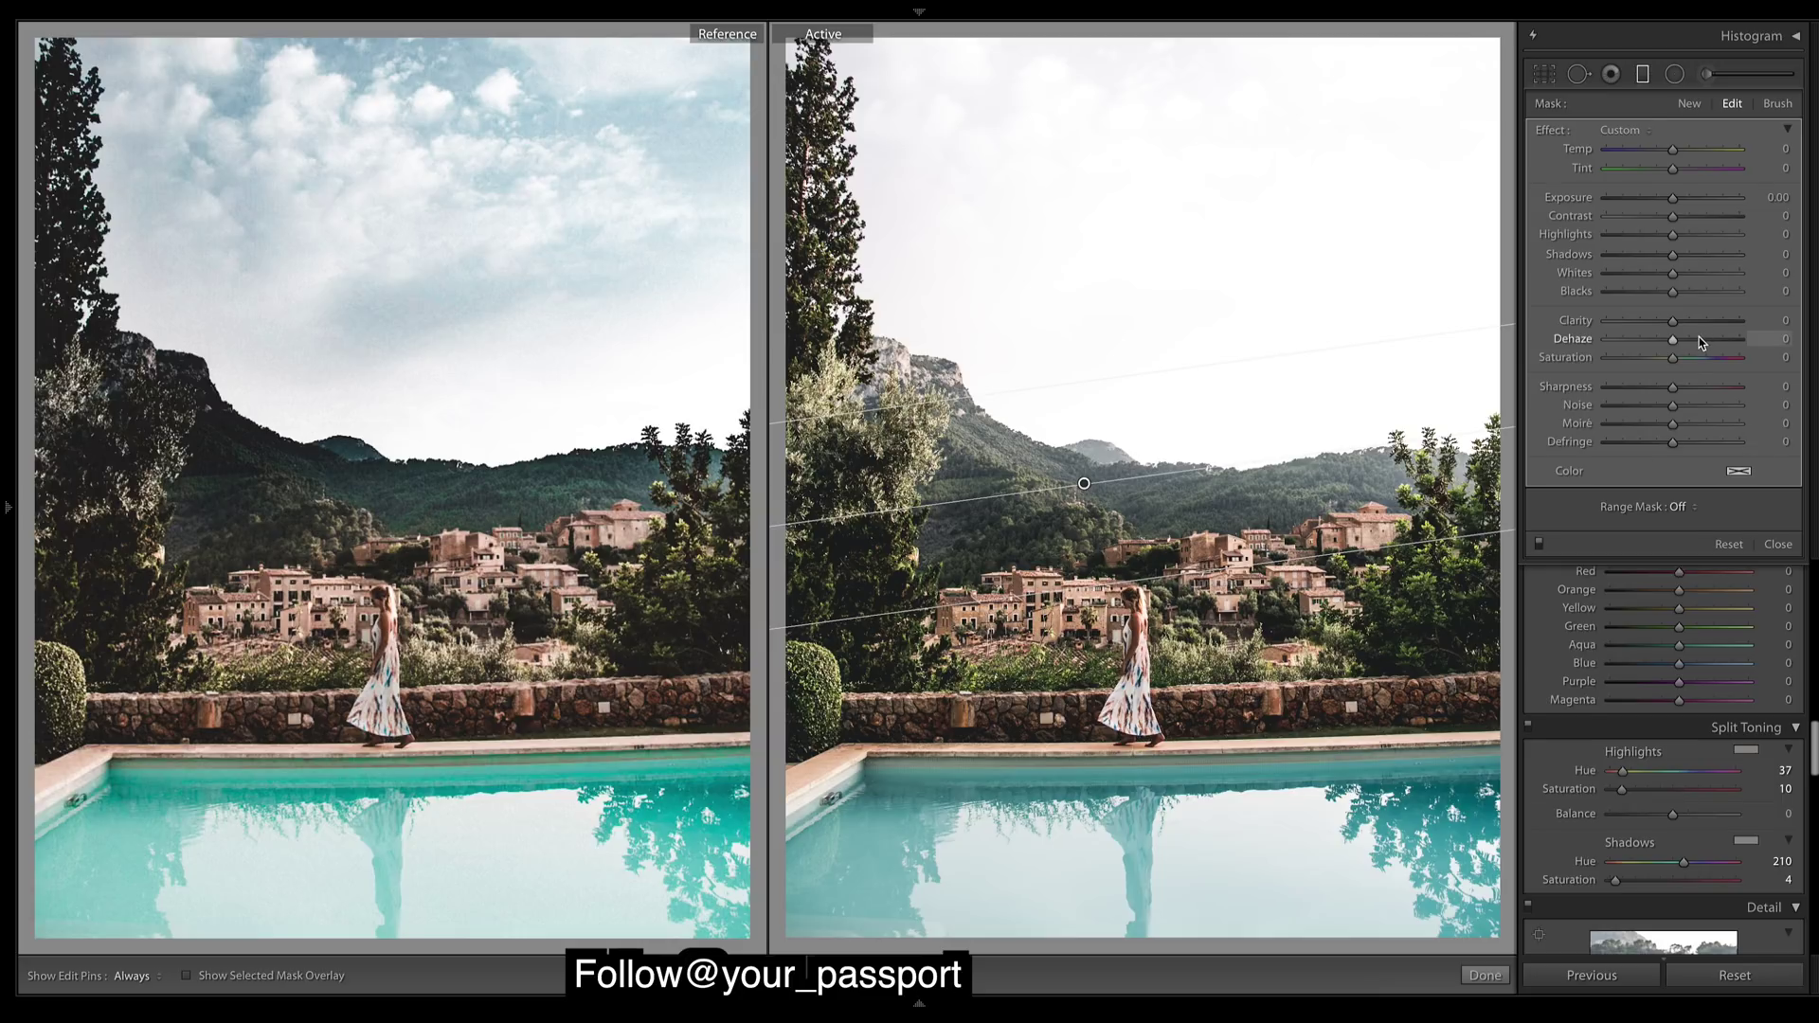
drag(1697, 341, 1716, 342)
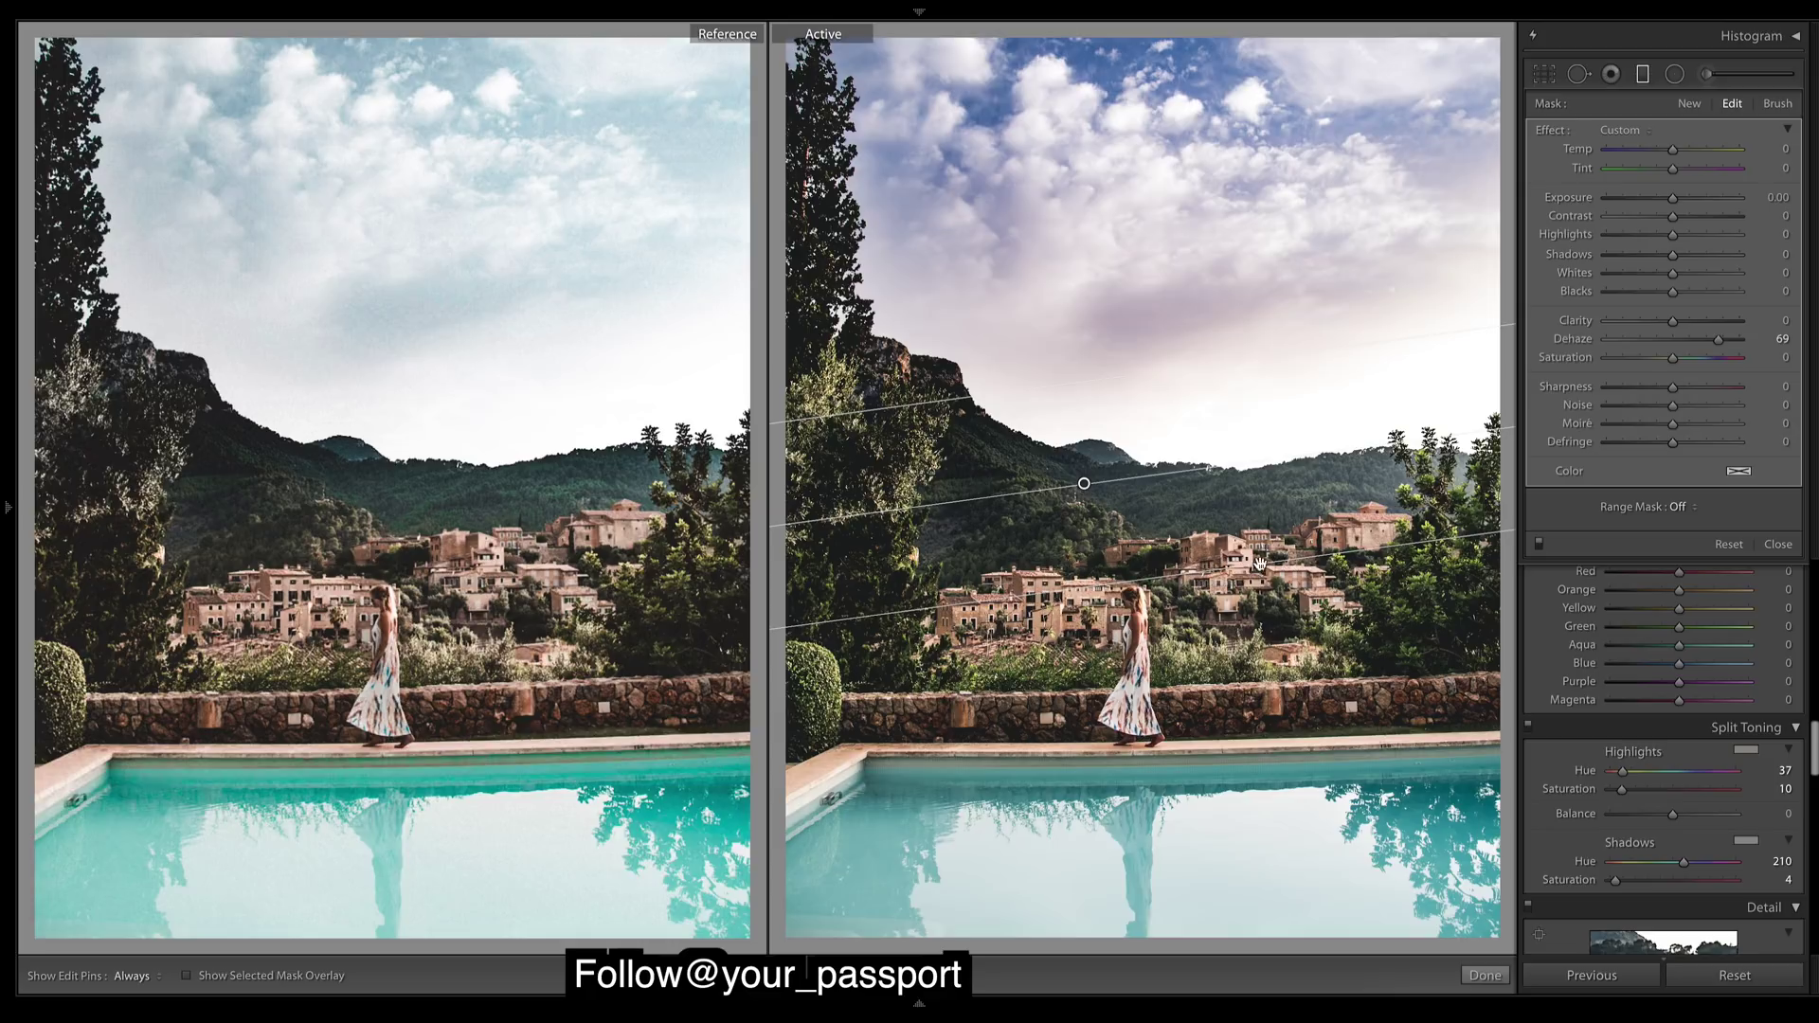
Set the sky filter's Saturation to −58 and Temp to −32, and finish editing the filter.
drag(1672, 358, 1636, 364)
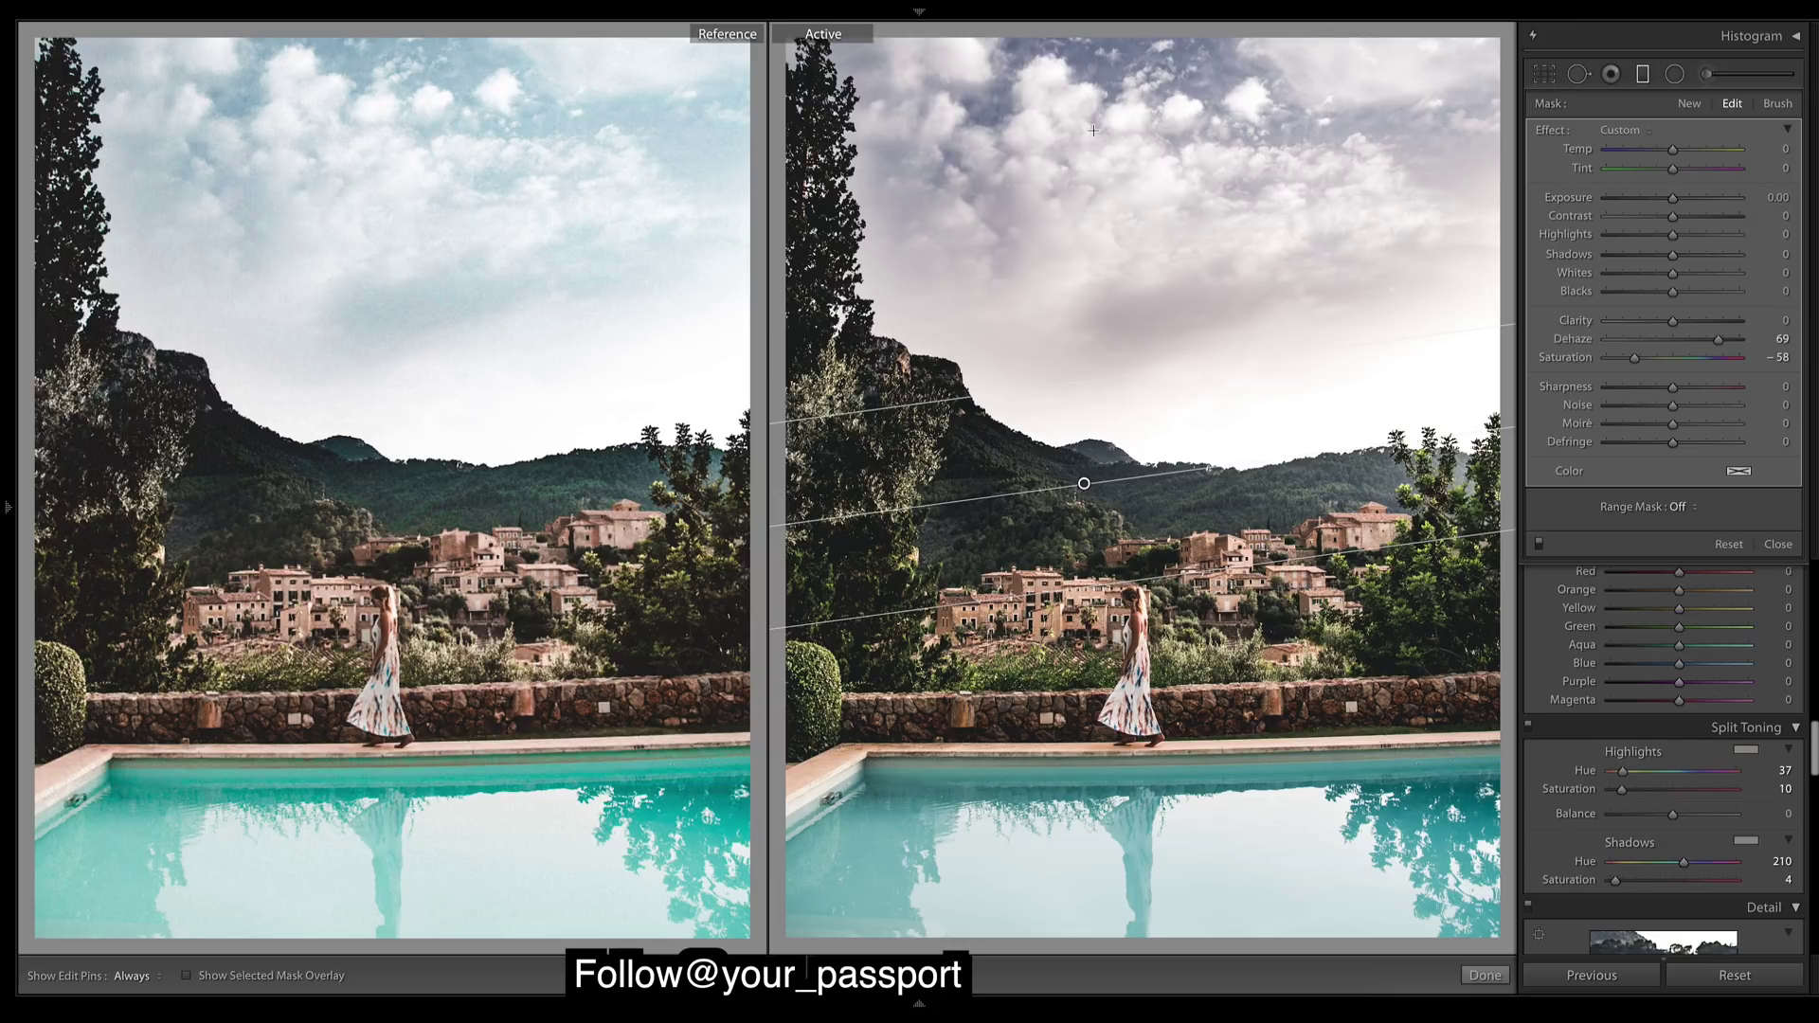
drag(1670, 151, 1652, 149)
key(Delete)
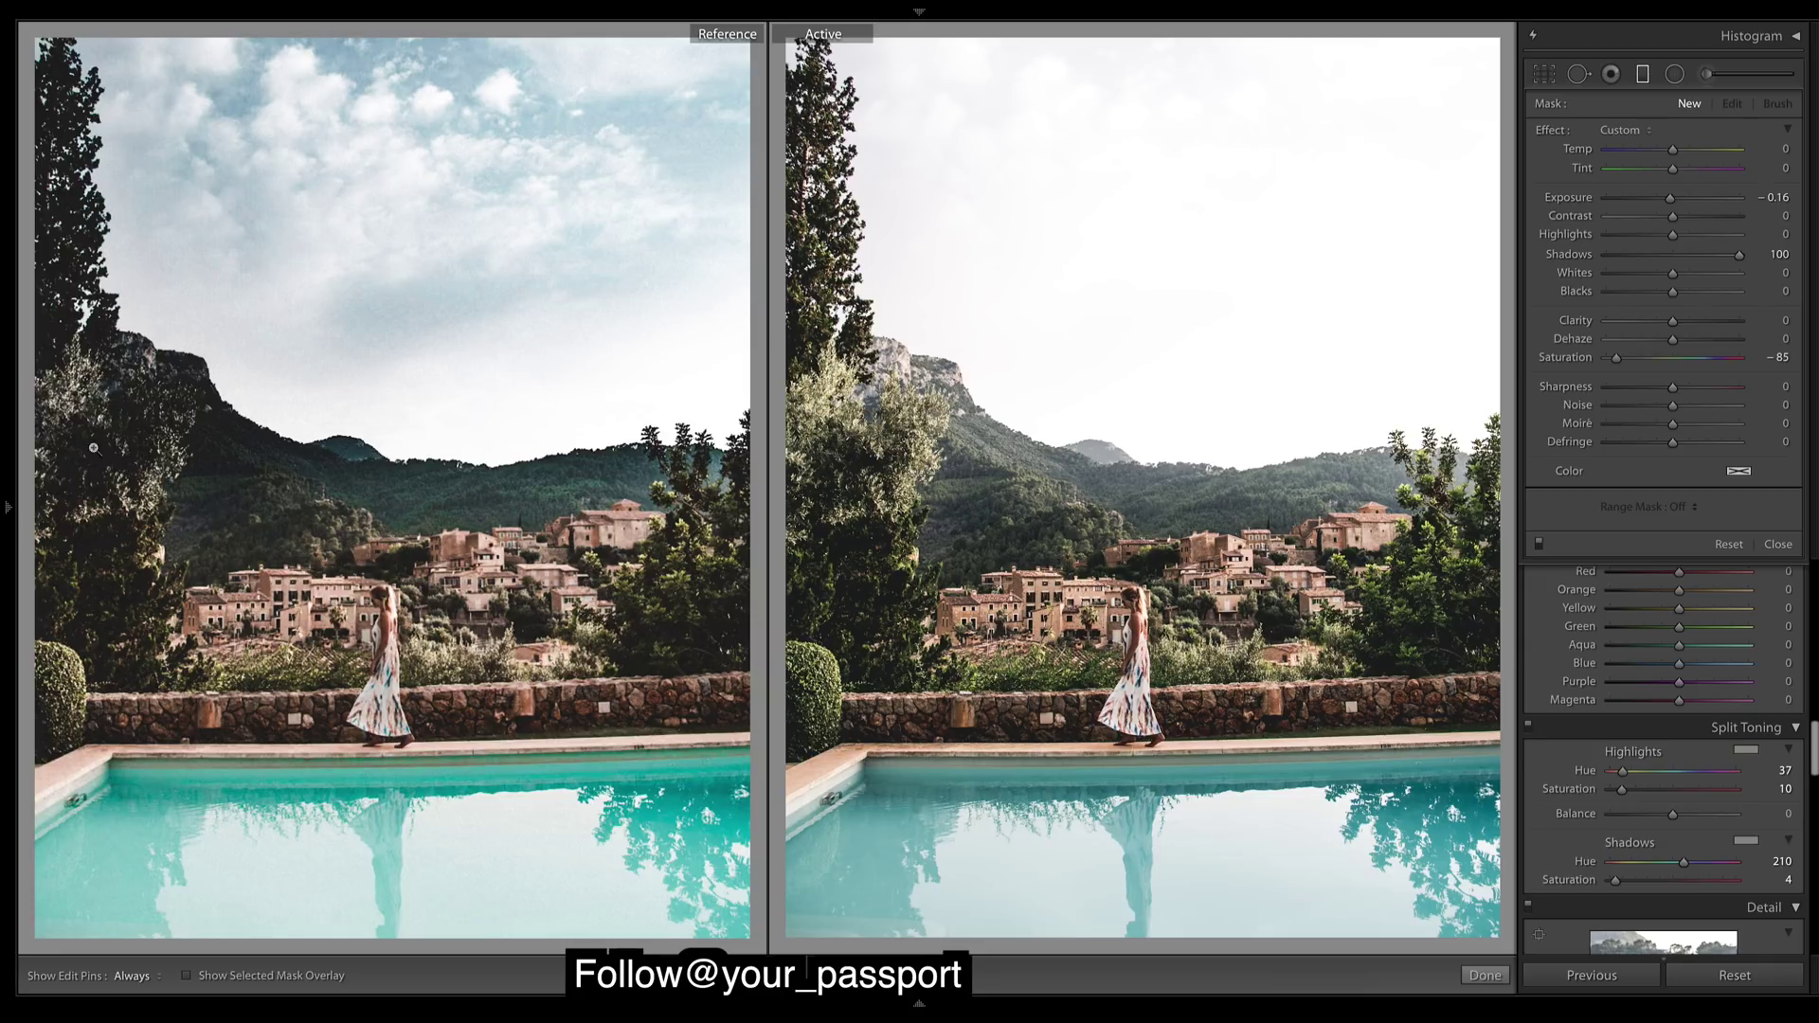
key(ctrl+z)
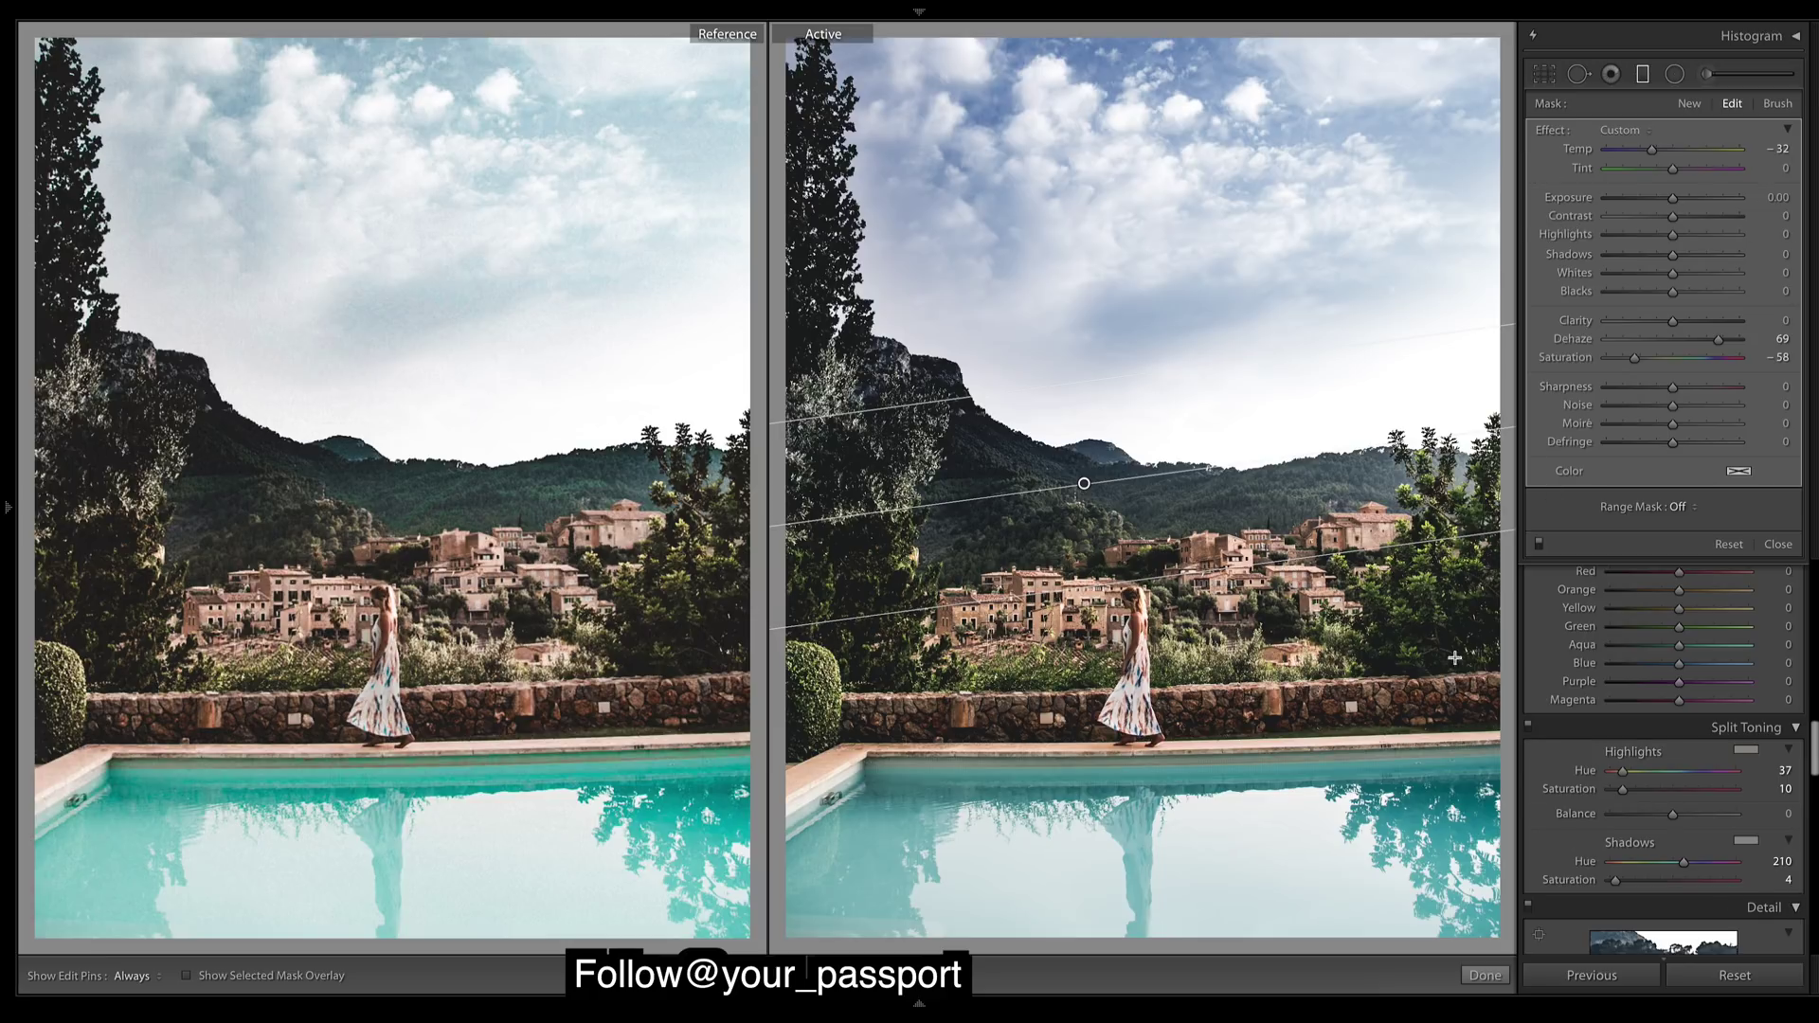
click(1483, 976)
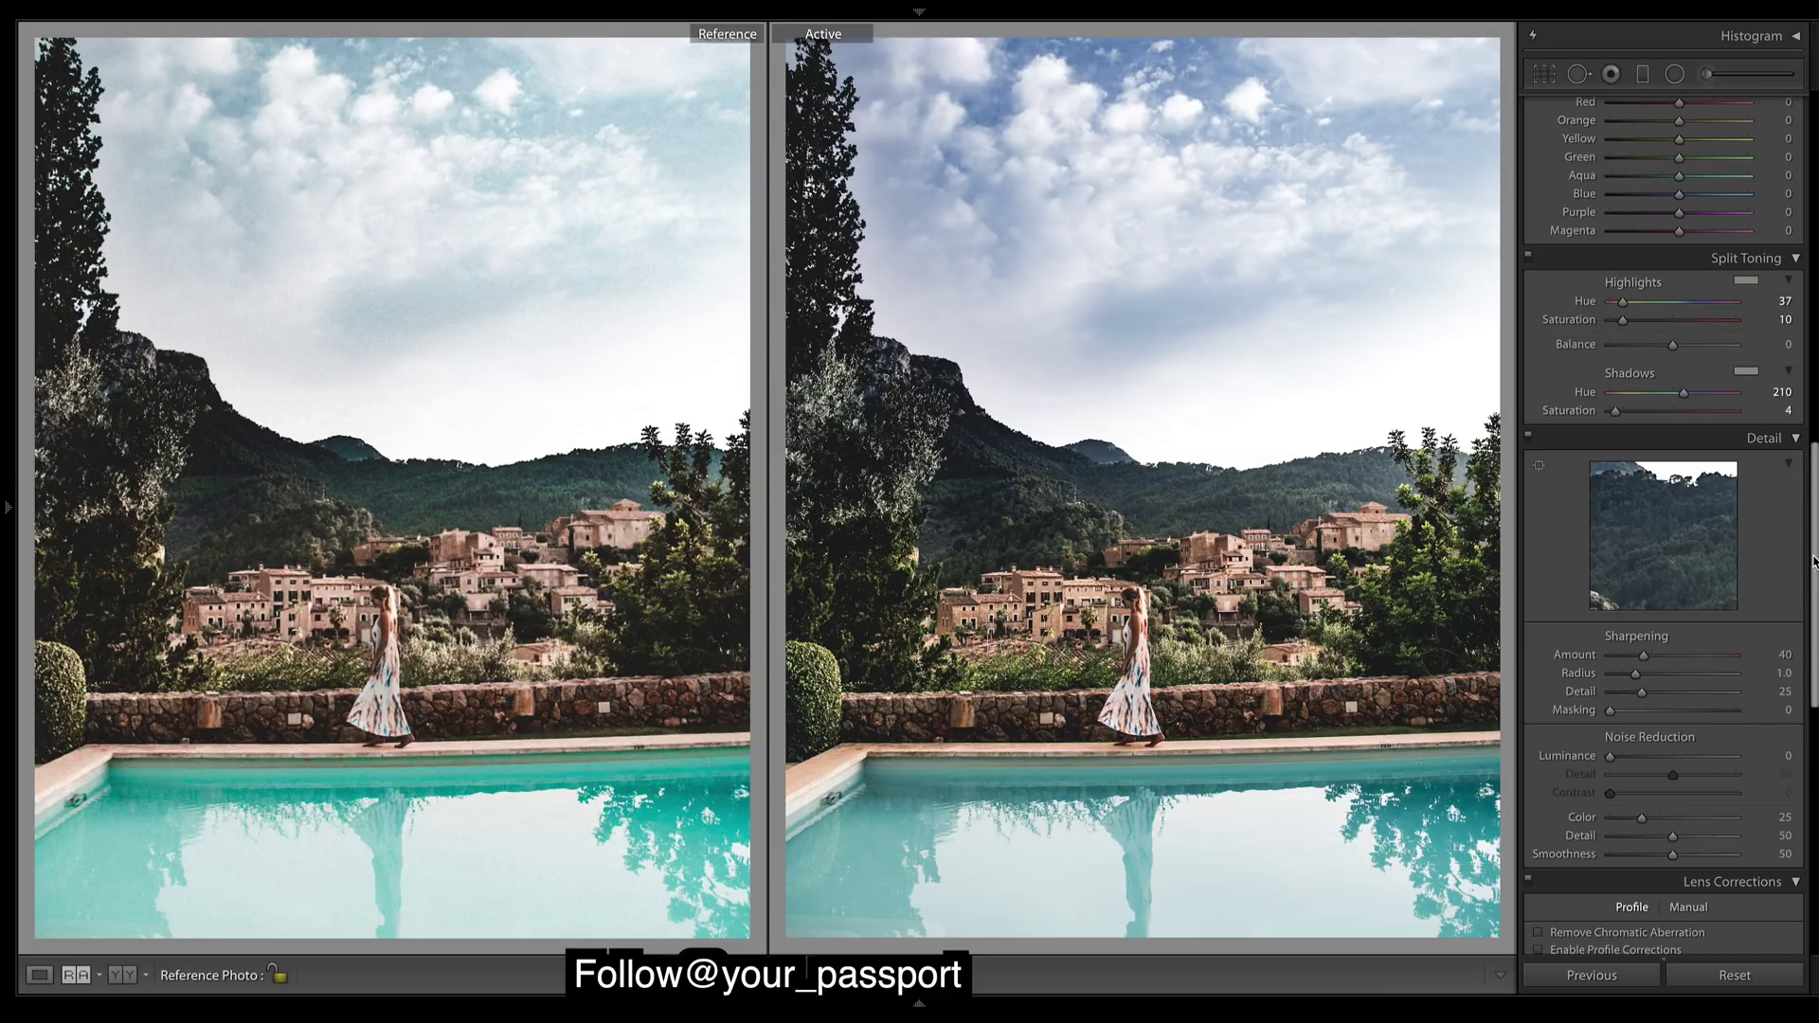
Add film grain with Amount 25, Size 50 and Roughness 57.
scroll(1815, 559, down, 5)
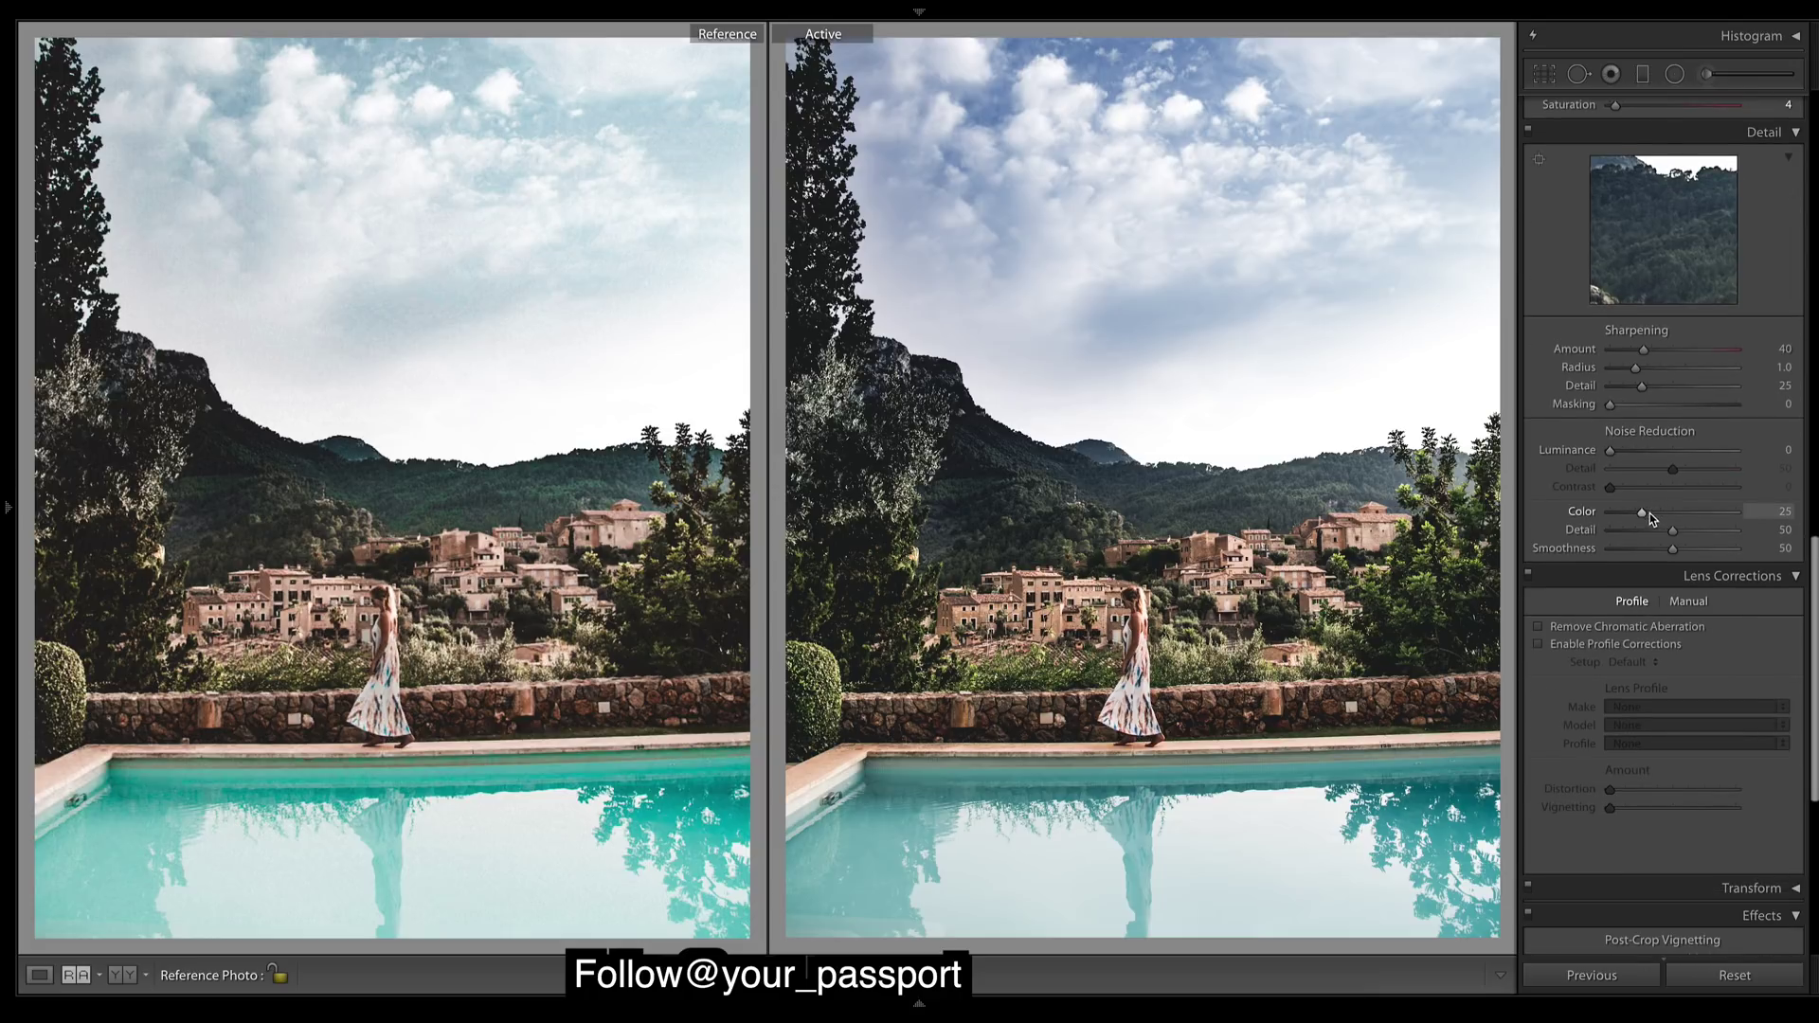
scroll(1786, 702, down, 5)
click(1638, 608)
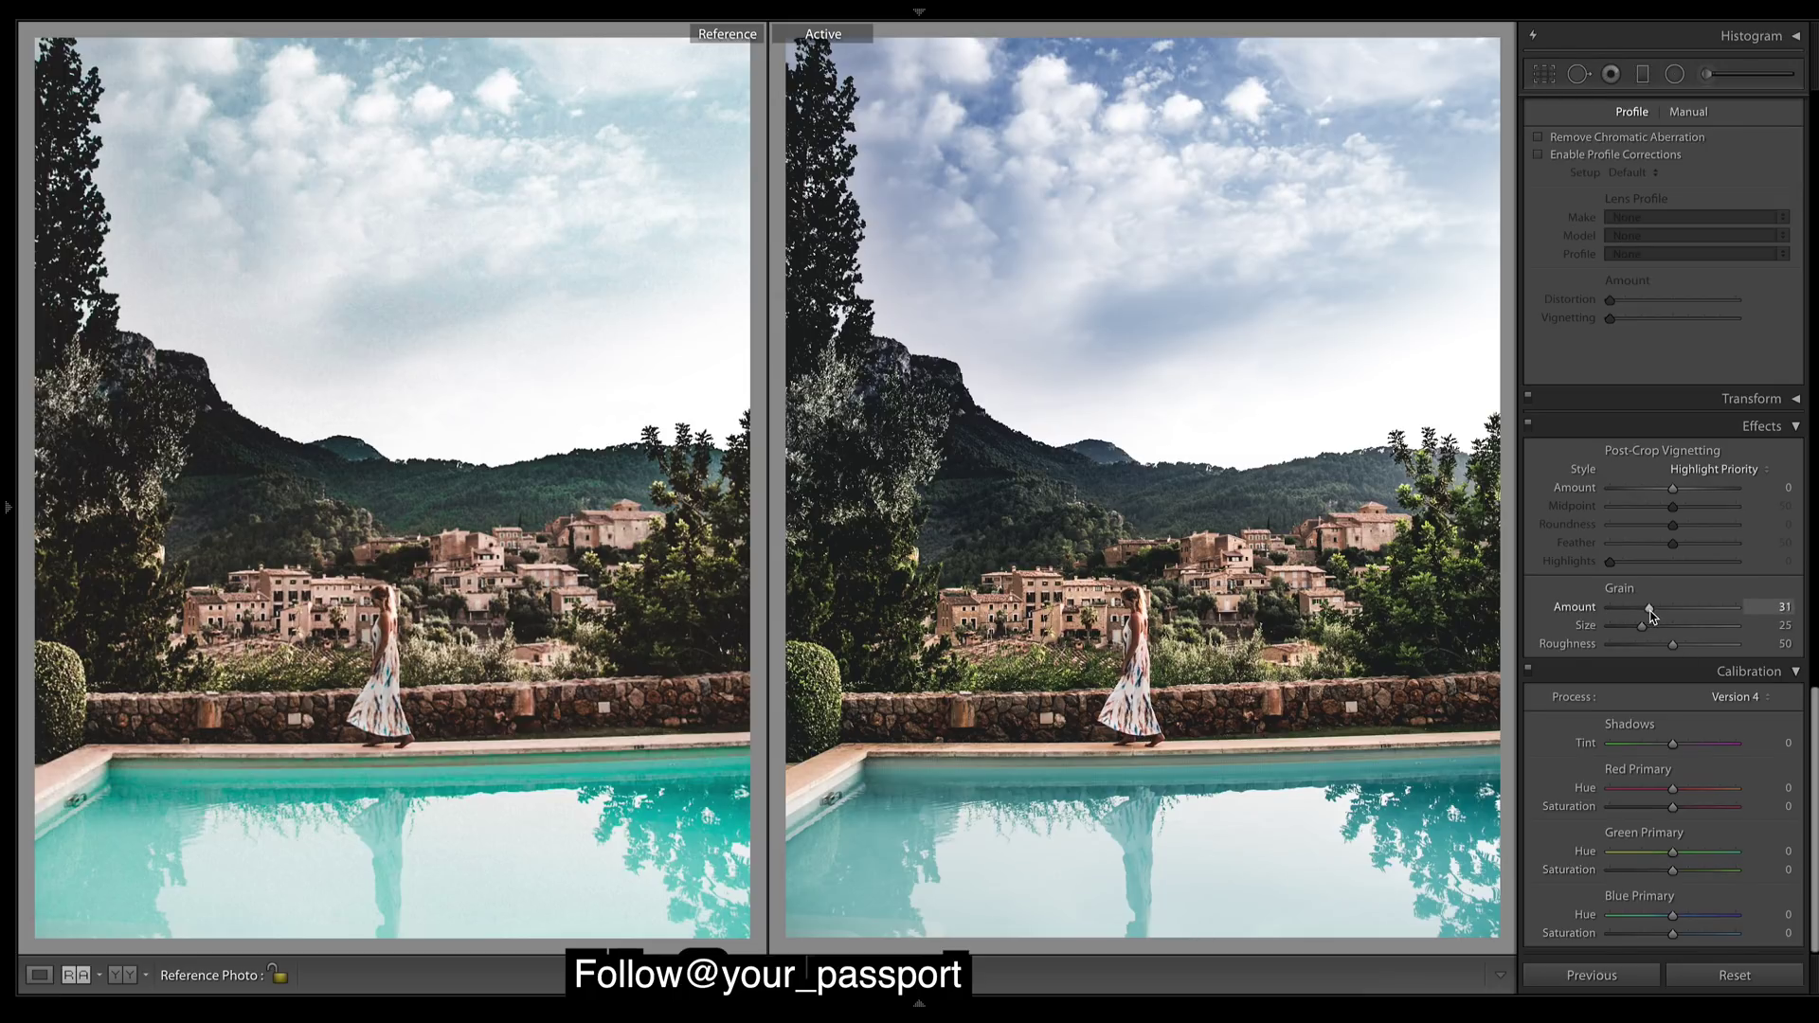
click(1642, 612)
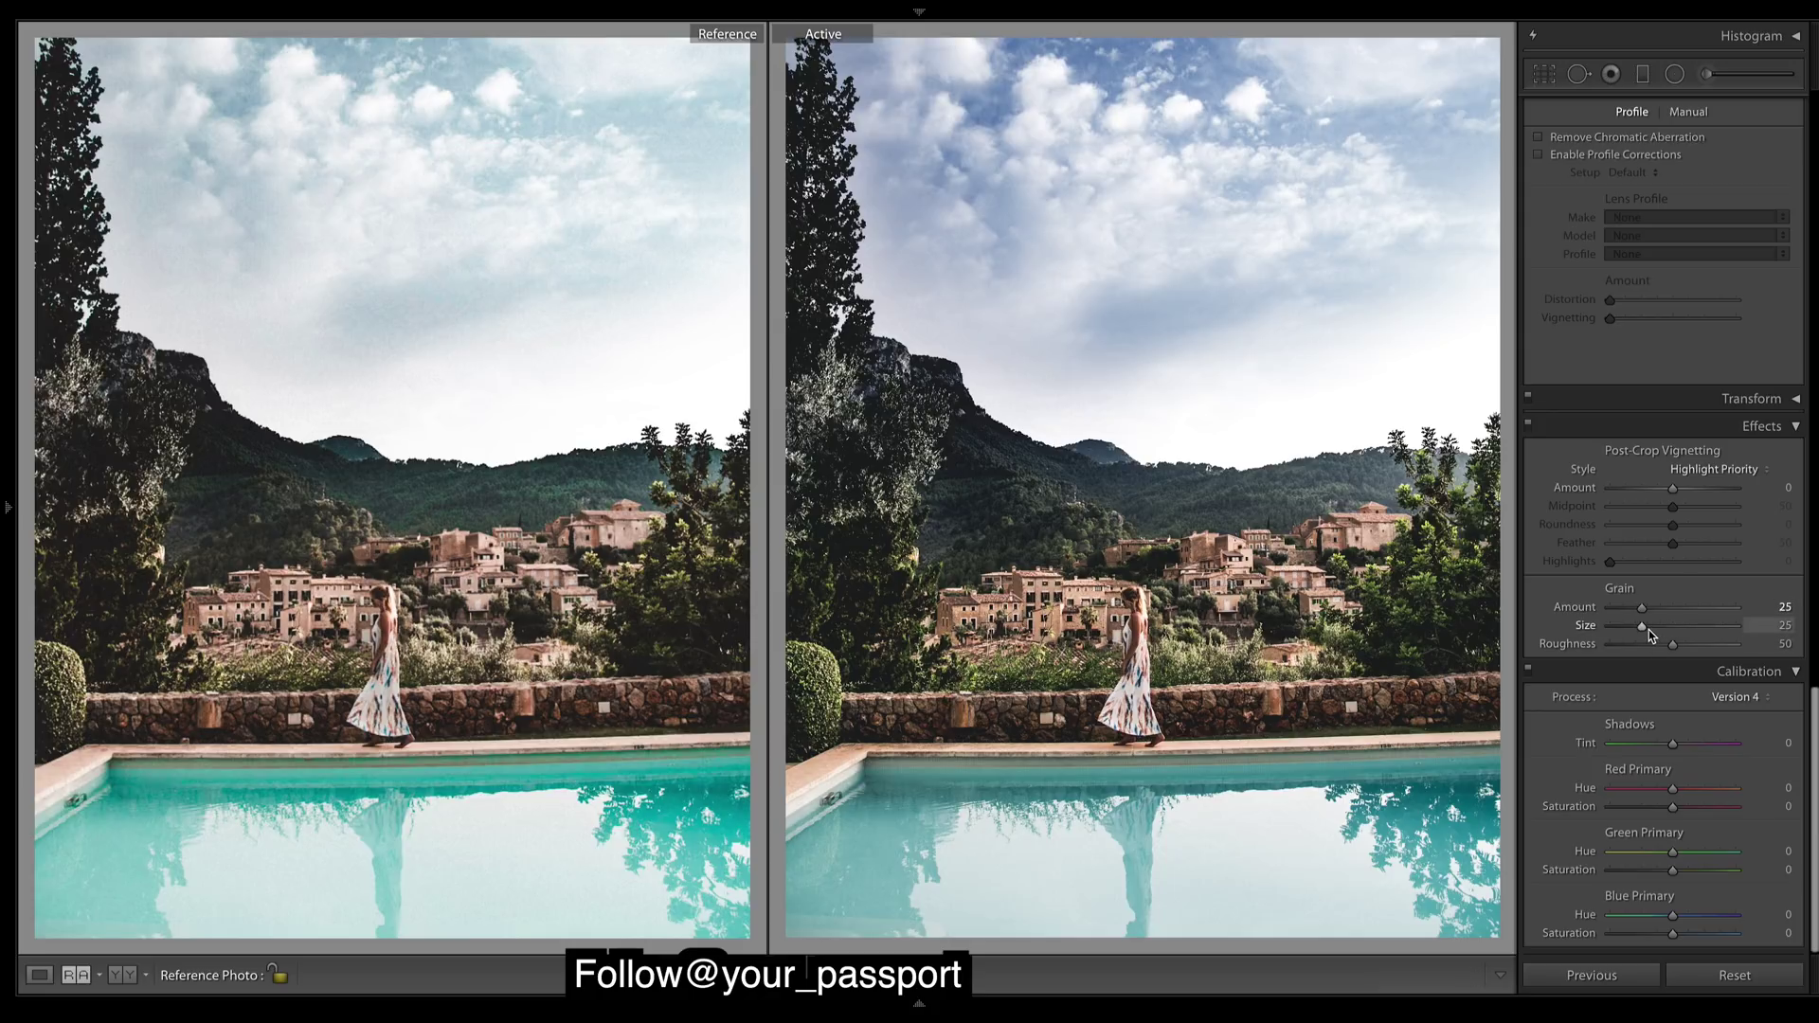
drag(1647, 629, 1673, 635)
Try the HSL hue of Aqua at +100 and Blue at −100, and return both to 0.
scroll(1813, 755, up, 2)
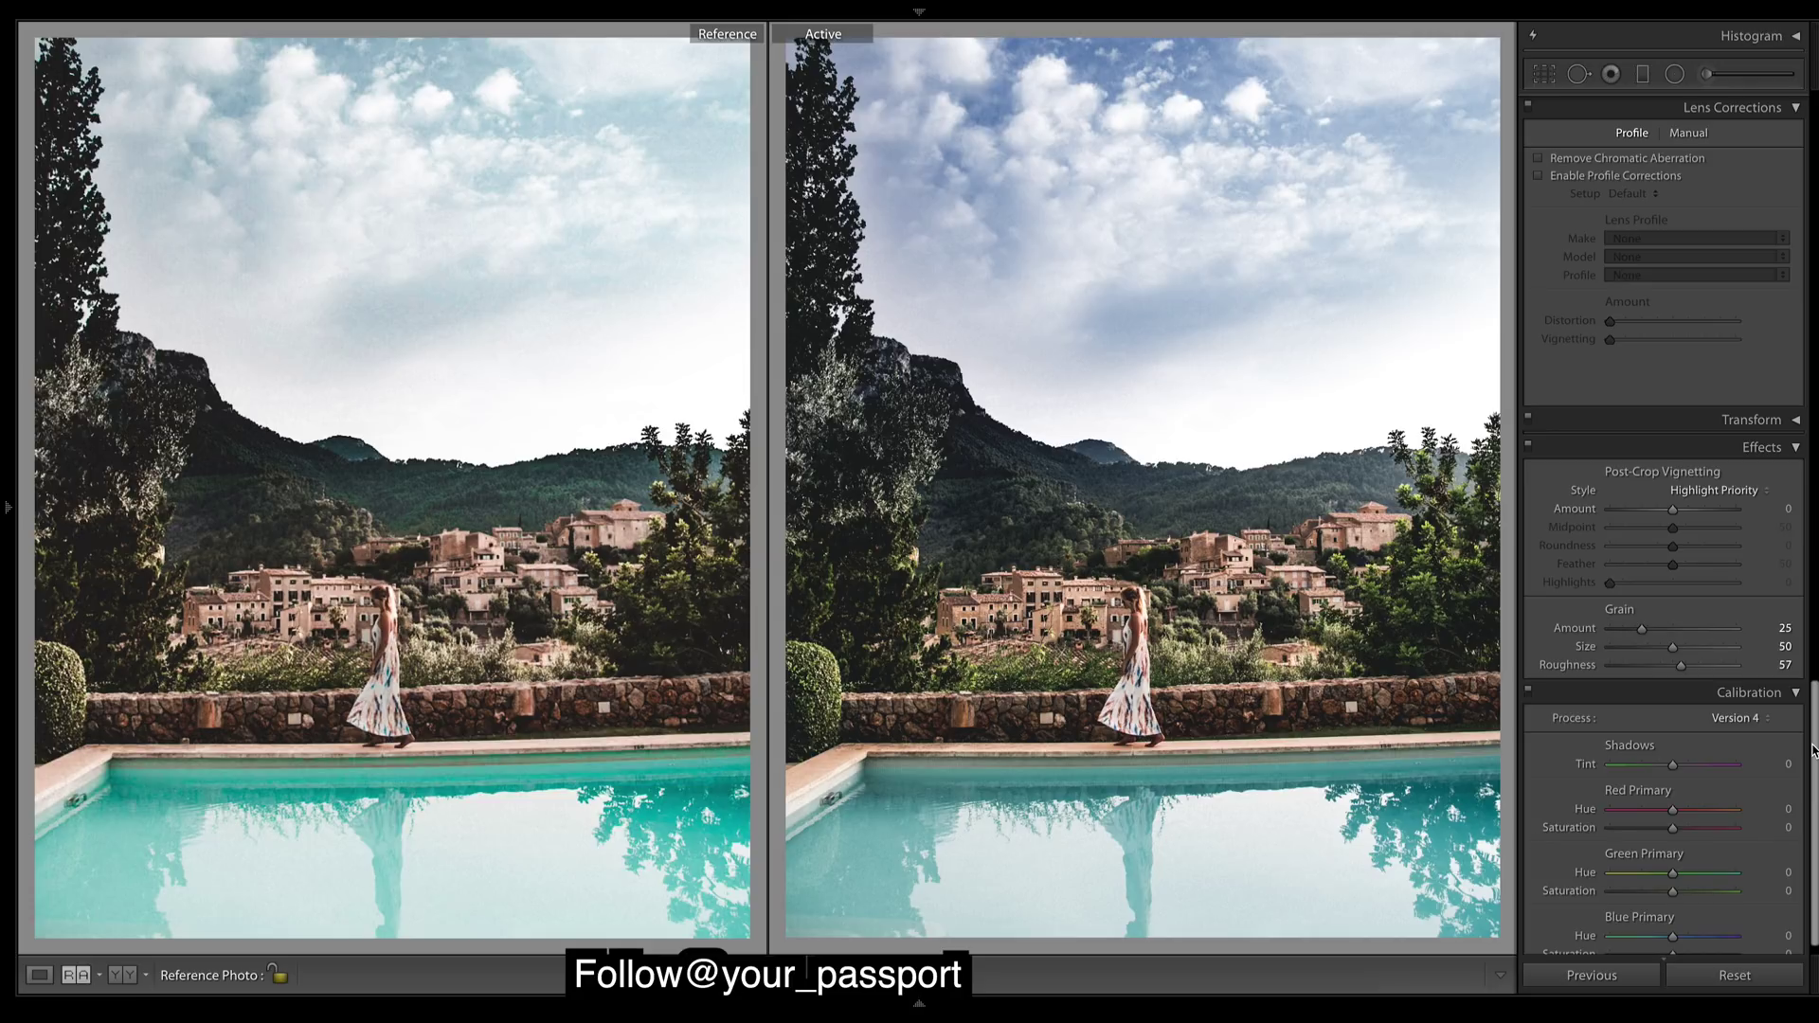
scroll(1813, 751, up, 15)
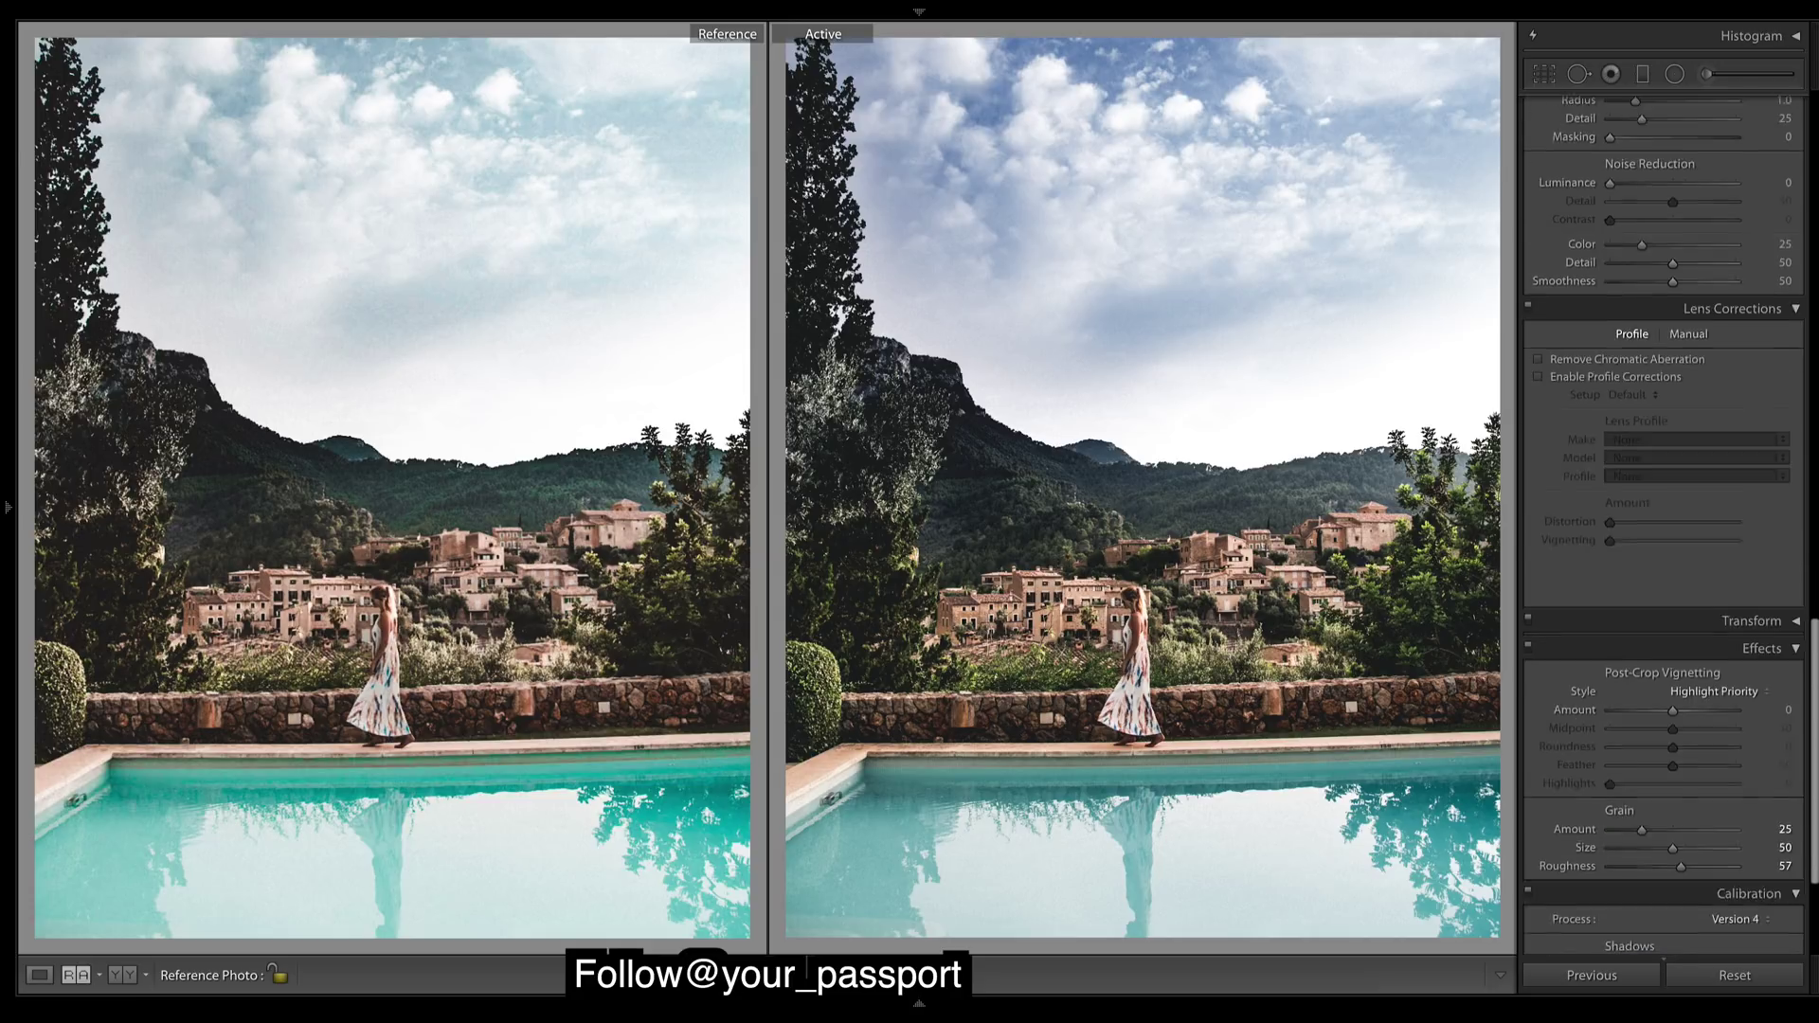
scroll(1612, 542, down, 10)
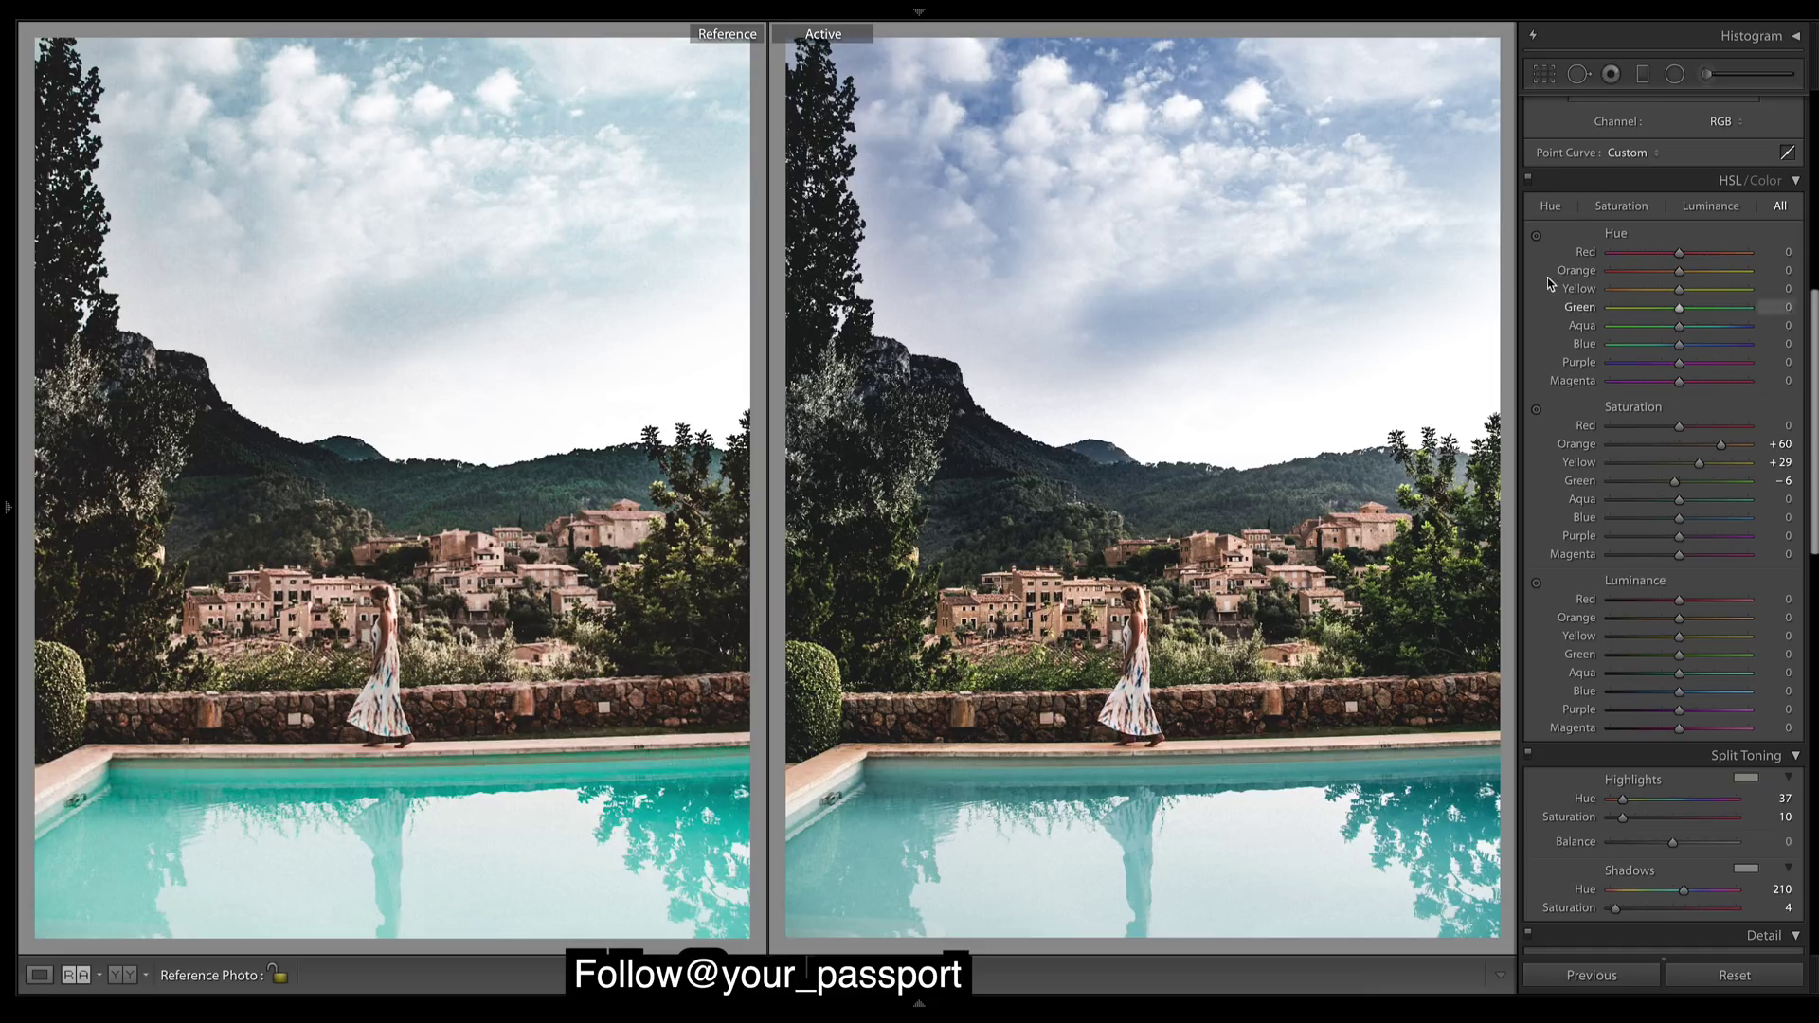
drag(1678, 347, 1519, 349)
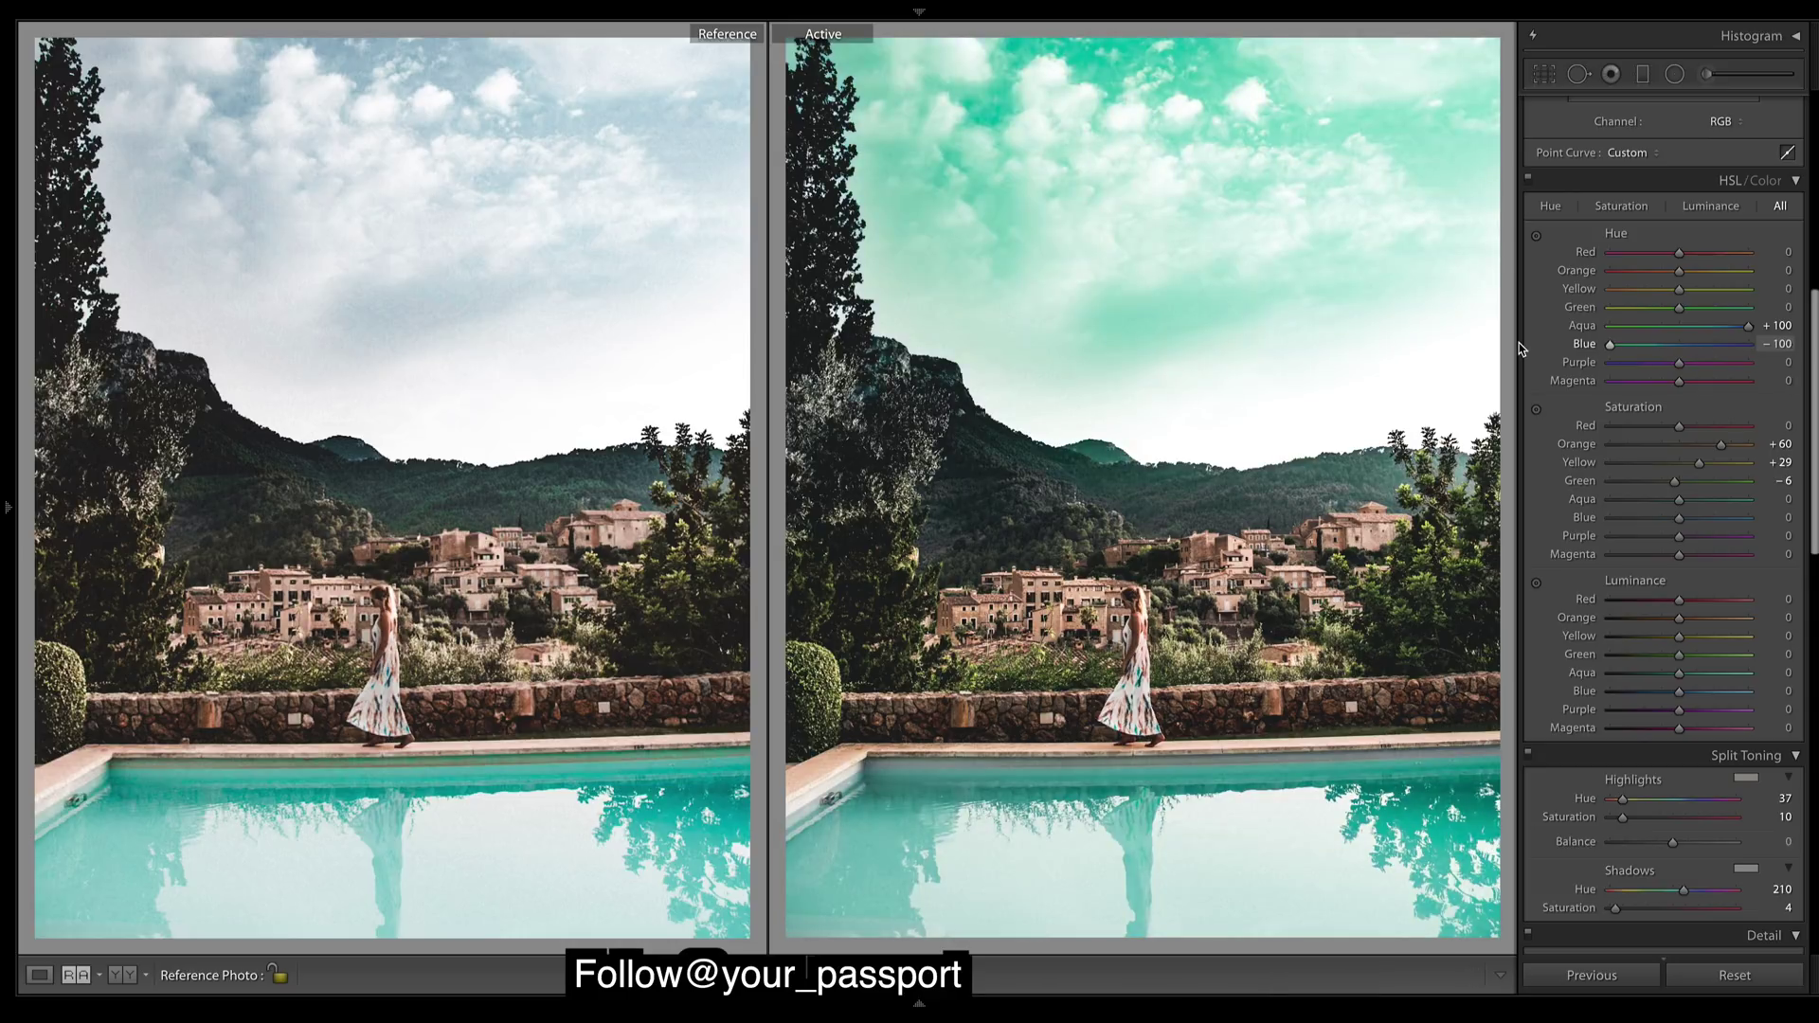
click(1777, 325)
text(0)
key(Return)
drag(1617, 347, 1683, 352)
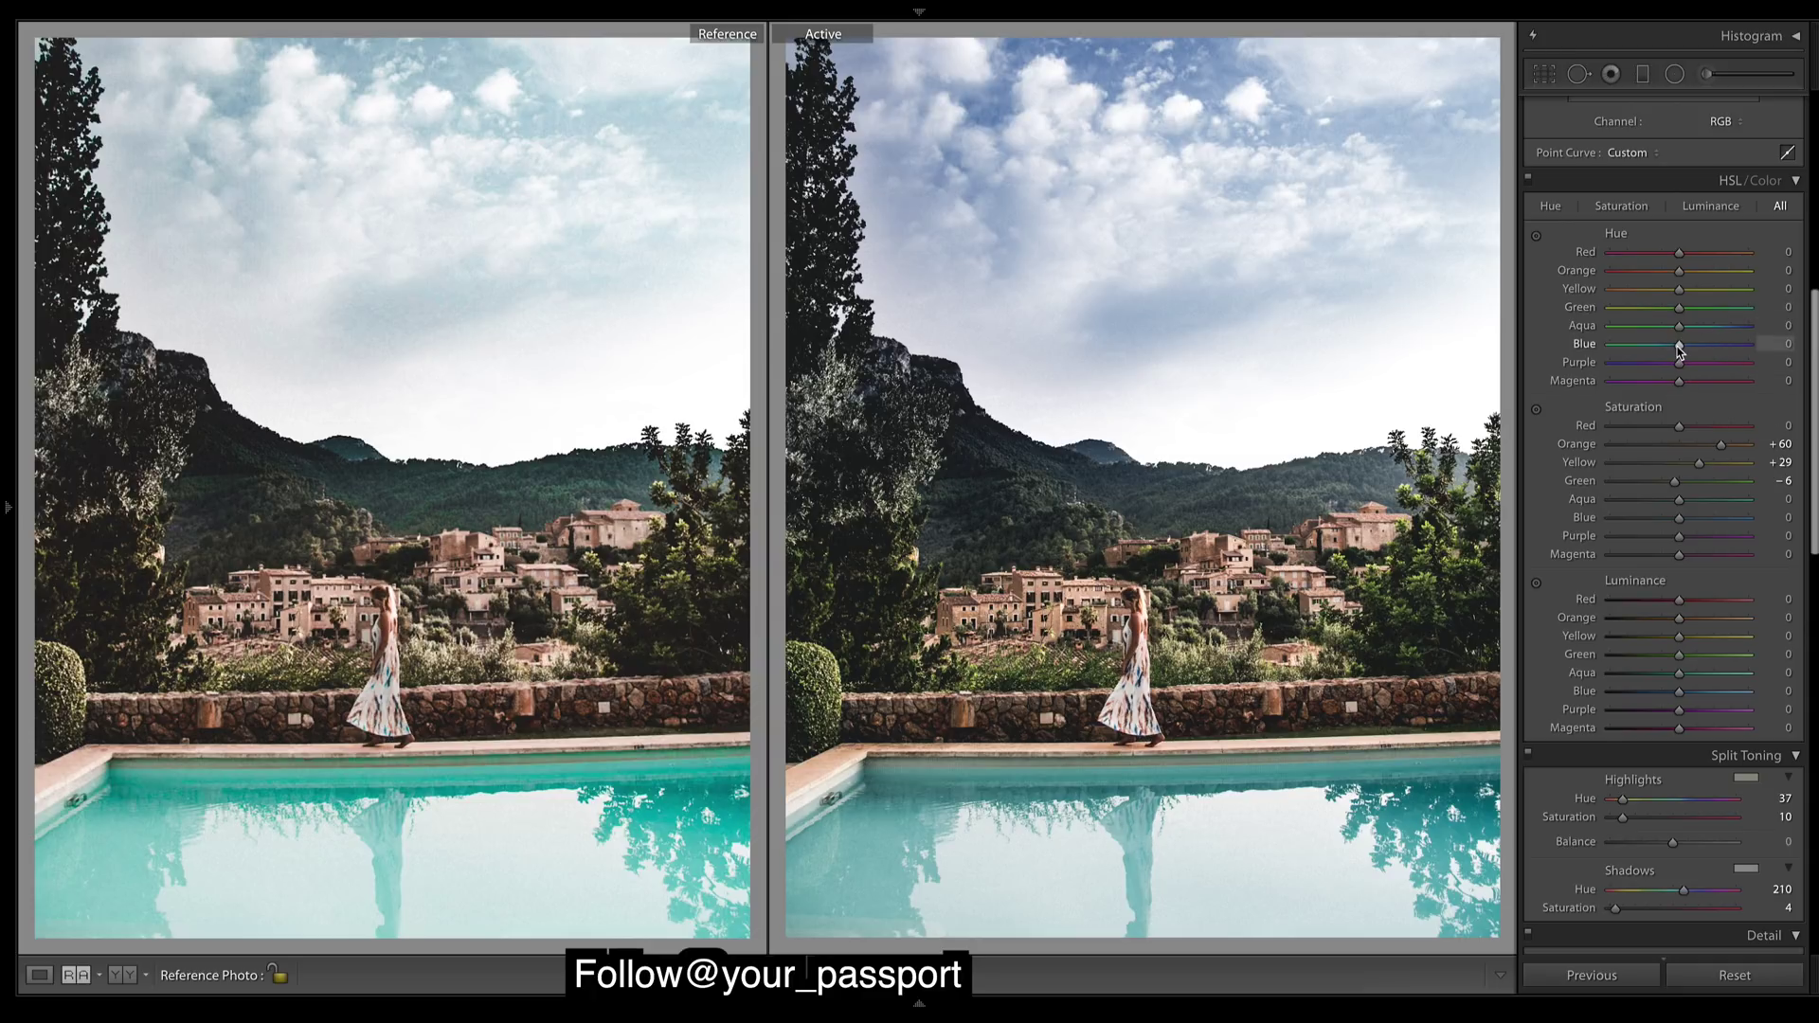
Set the HSL hue of Blue to −25, and the saturation of Blue to −7 and Aqua to +50.
drag(1679, 349, 1648, 352)
drag(1659, 353, 1661, 349)
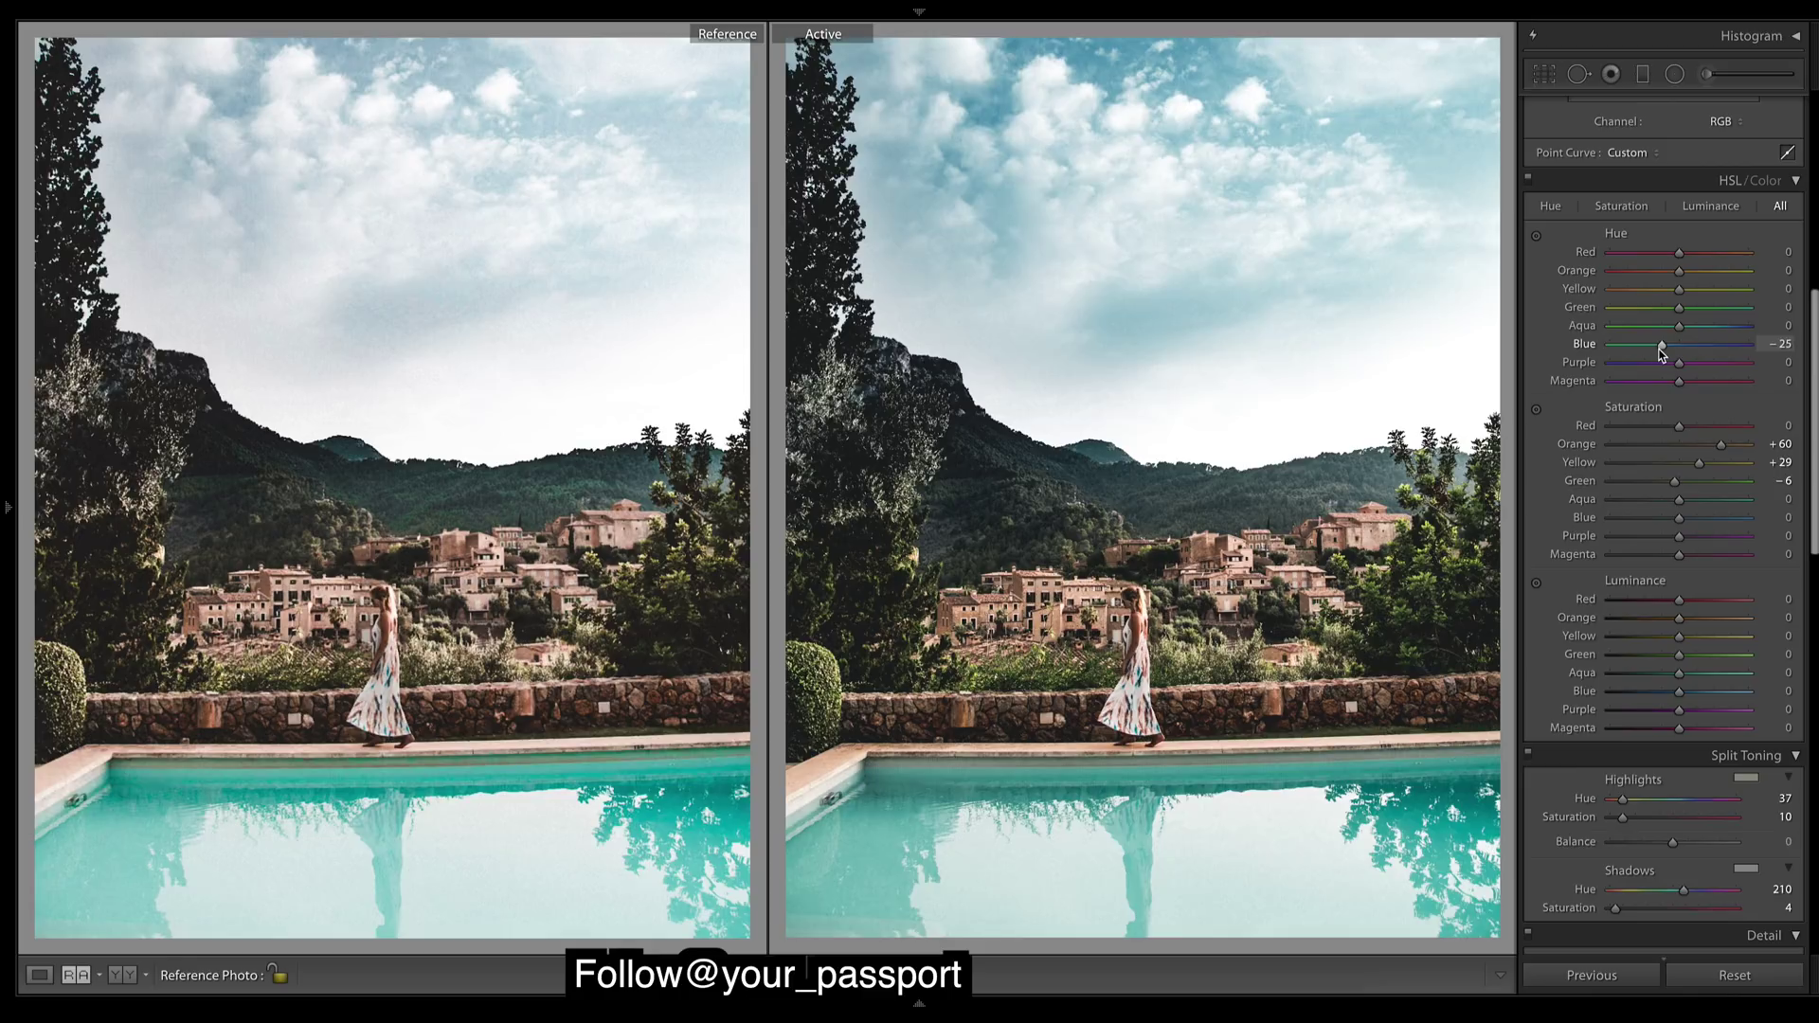
click(1671, 522)
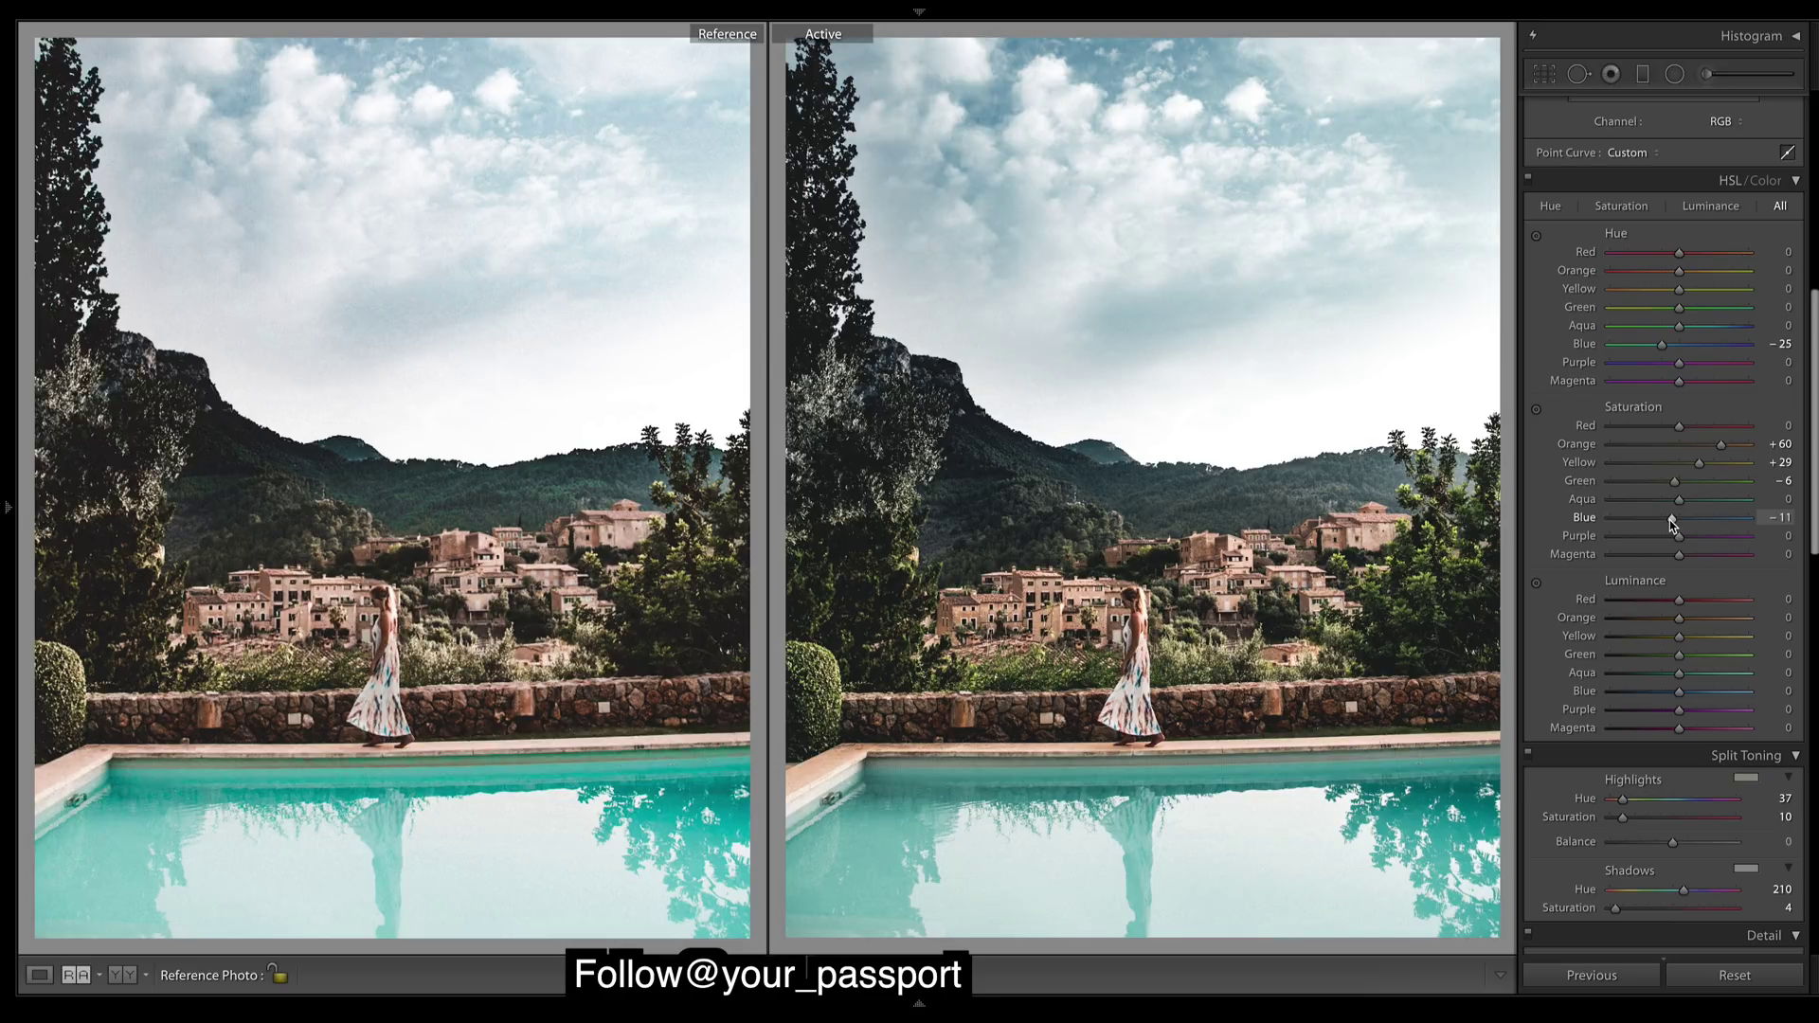
drag(1669, 519, 1674, 525)
mouse_move(1706, 501)
mouse_down()
mouse_move(1734, 530)
mouse_move(1707, 527)
mouse_up()
drag(1721, 527, 1715, 531)
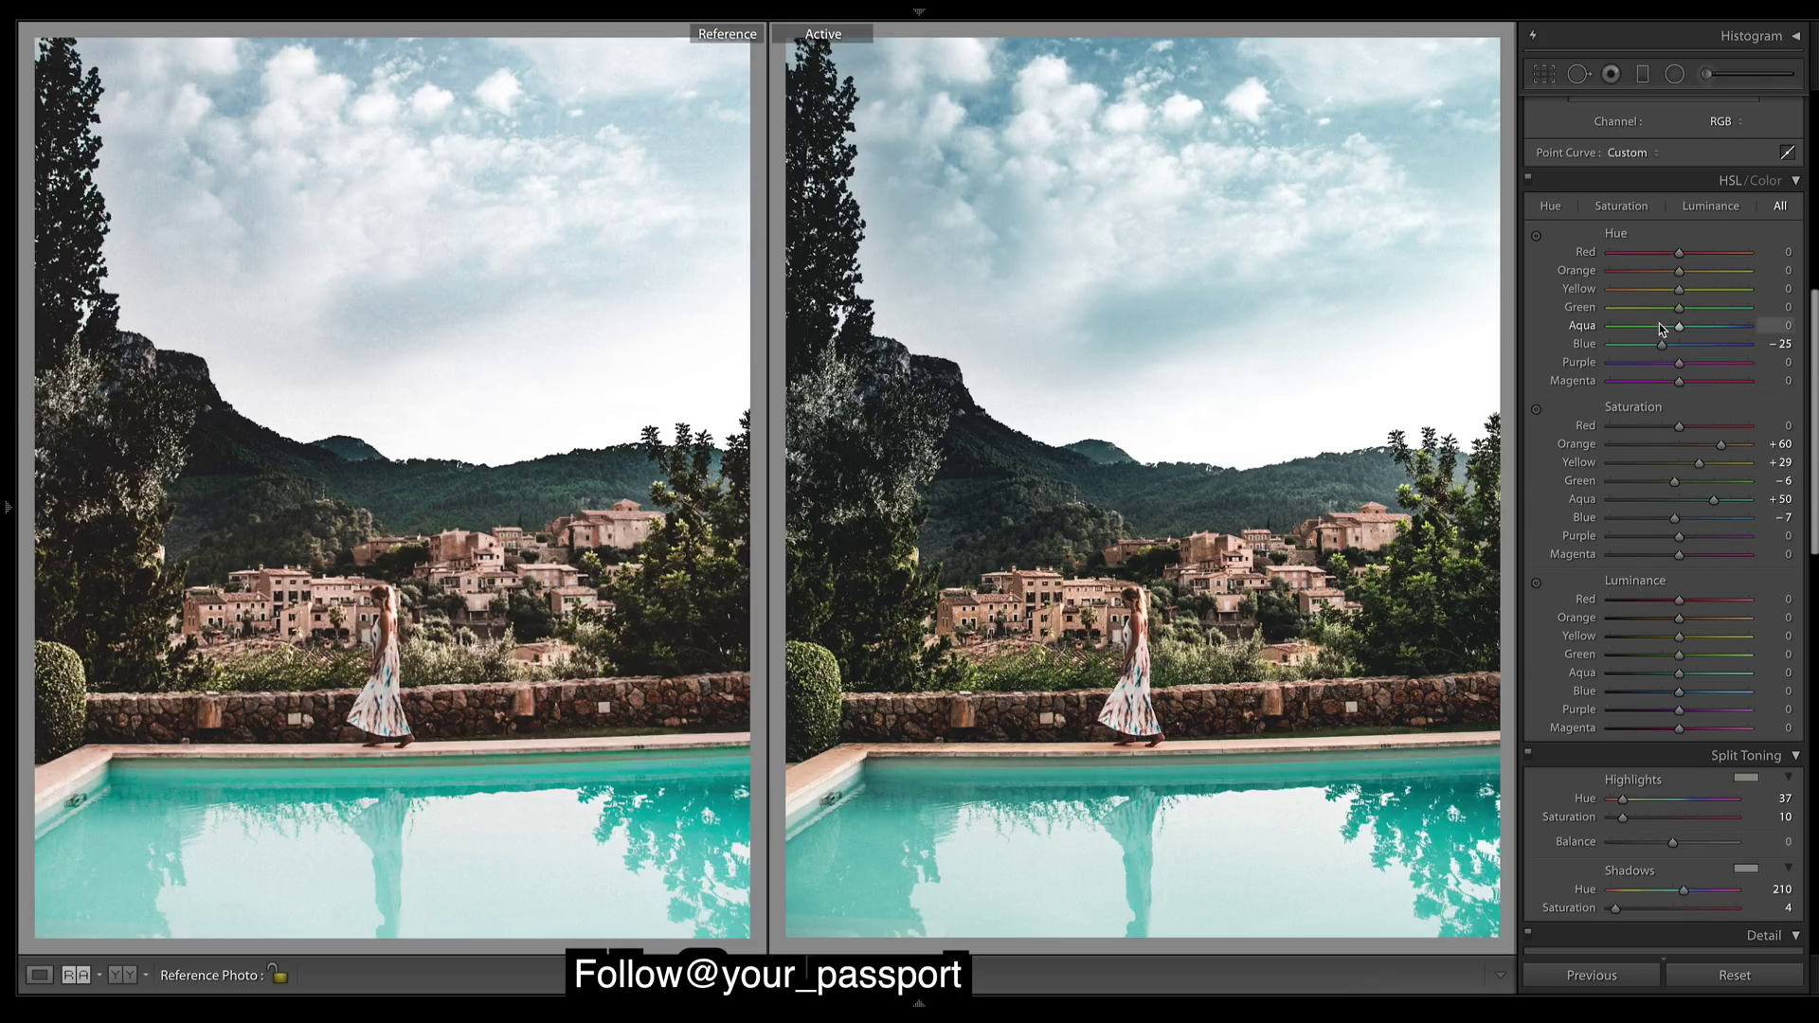
Set the HSL luminance of Blue to +21, Aqua to +64 and Yellow to +91.
drag(1816, 456, 1816, 495)
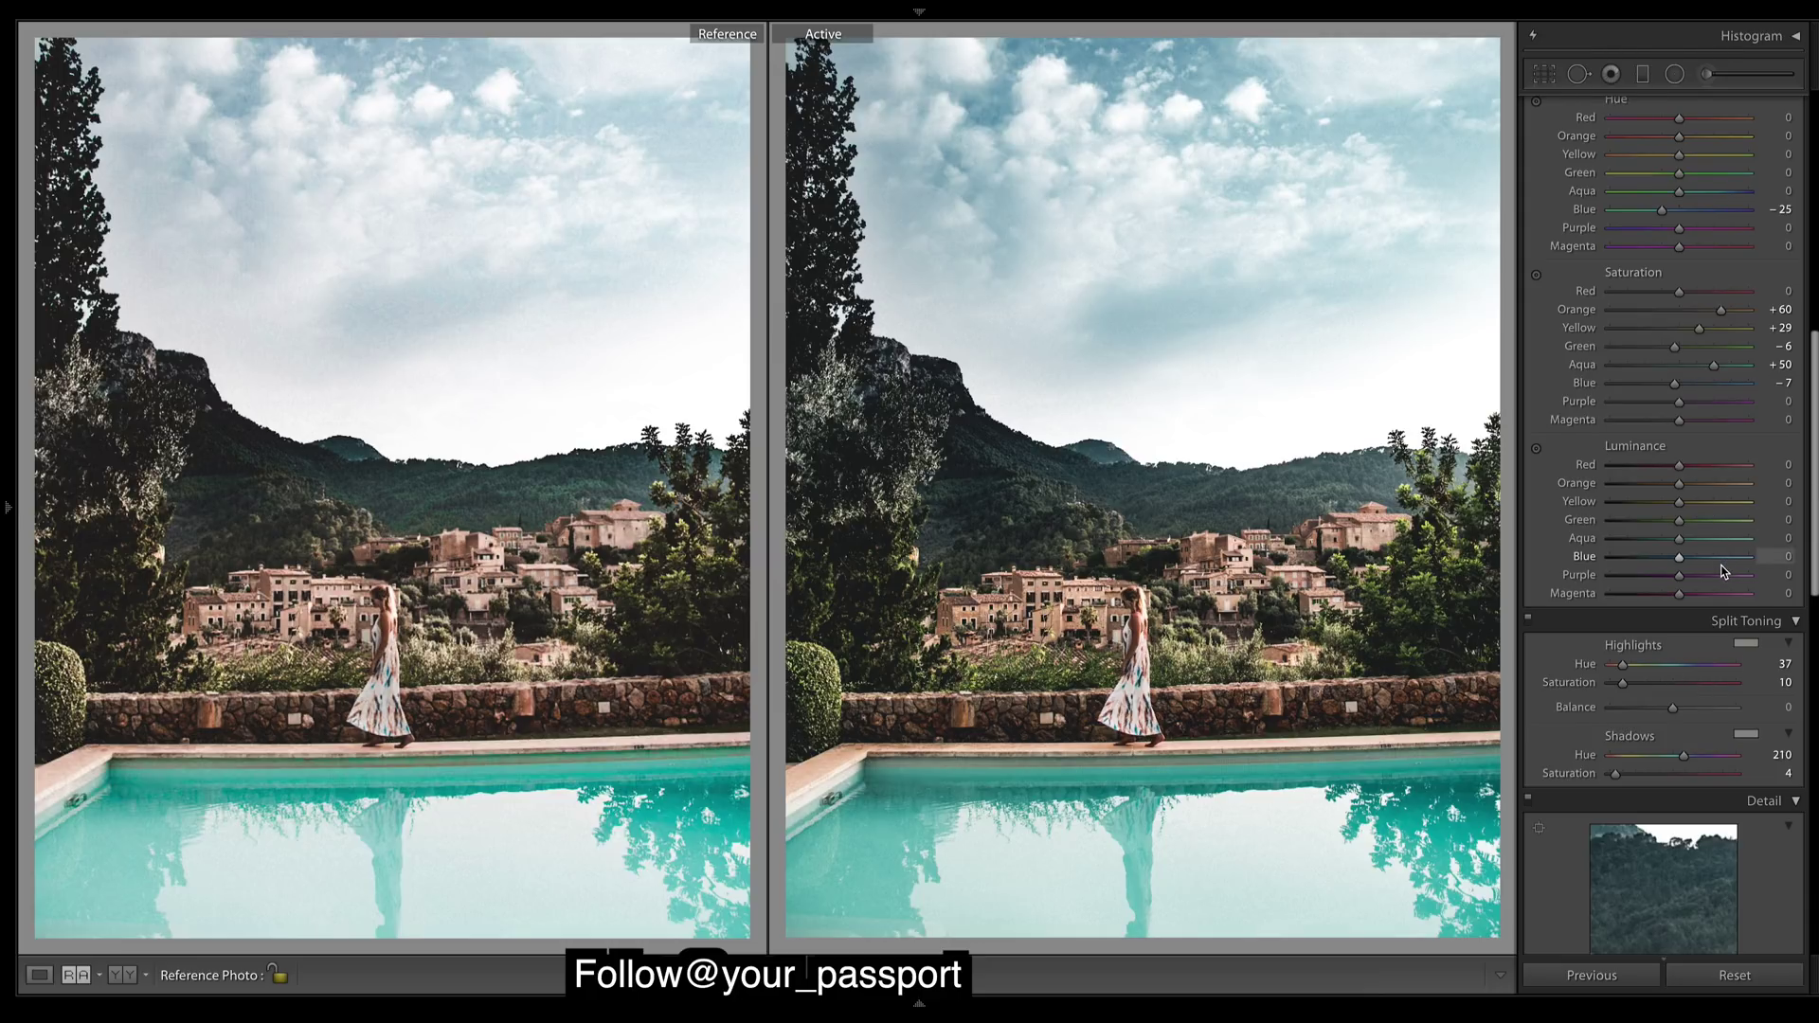
drag(1683, 572, 1707, 547)
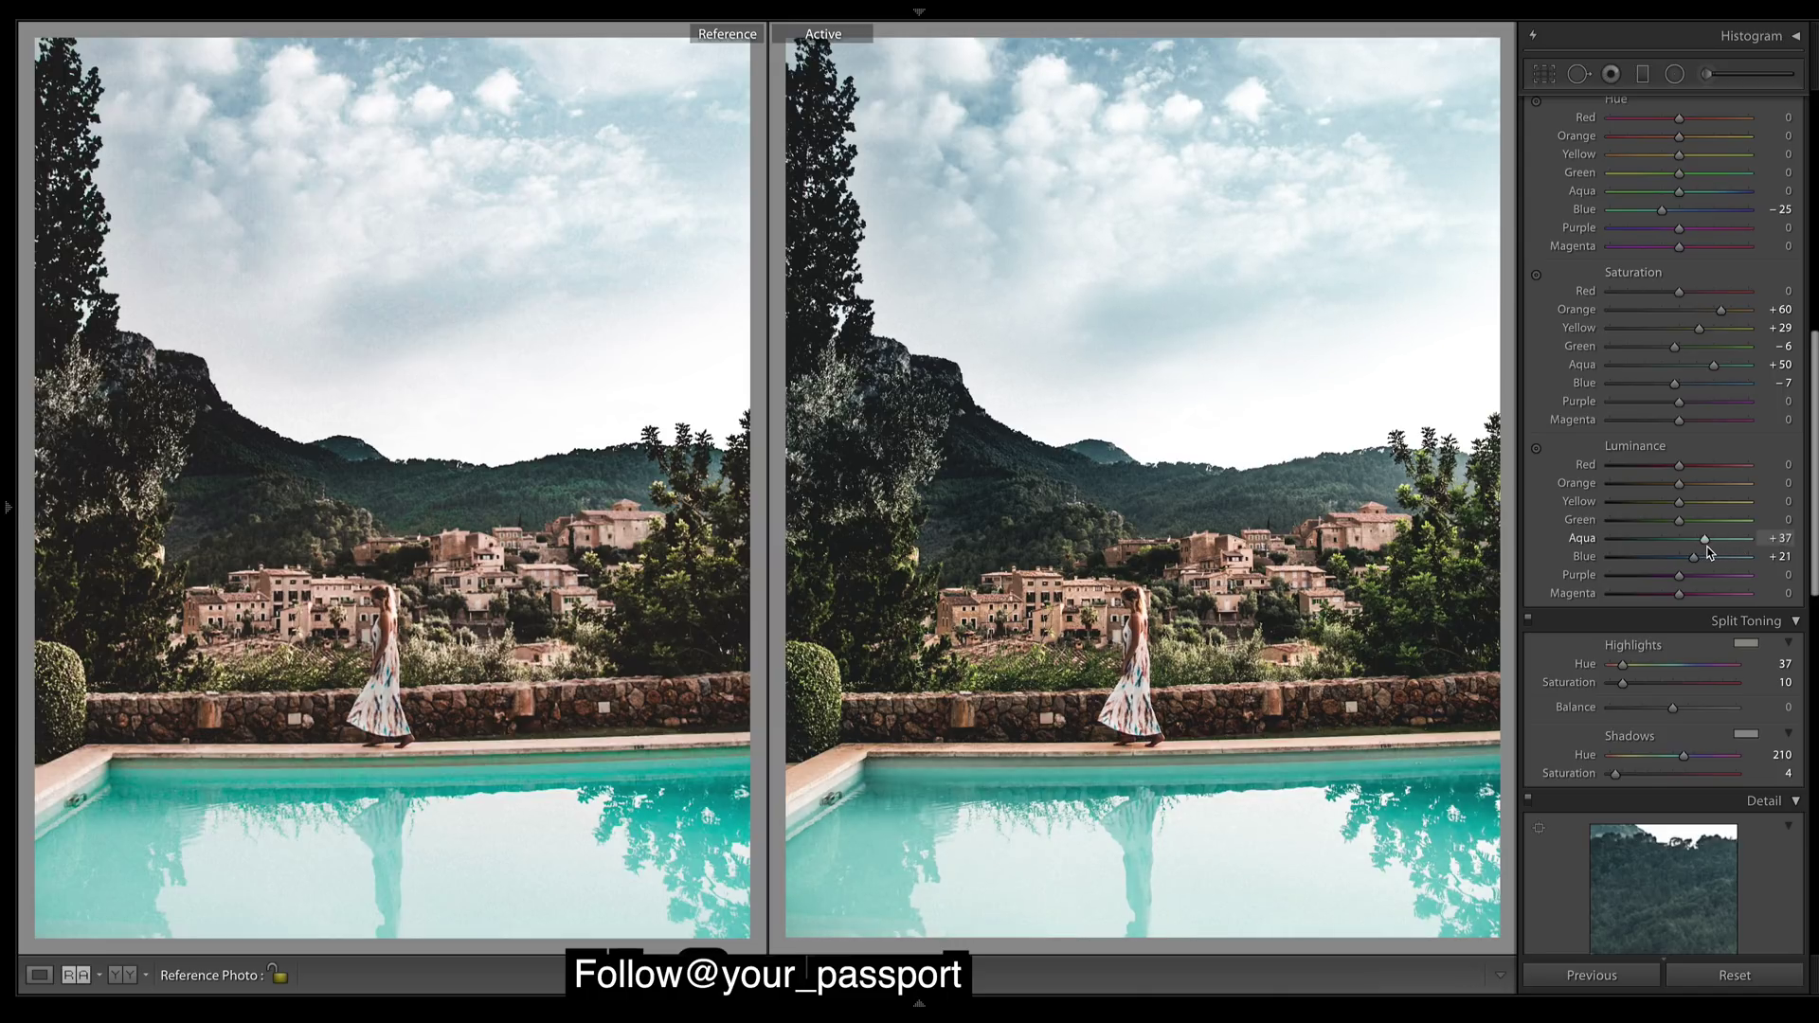
drag(1730, 549, 1726, 554)
mouse_move(1679, 501)
mouse_down()
mouse_move(1735, 504)
mouse_move(1693, 503)
mouse_up()
double_click(1690, 505)
click(1726, 502)
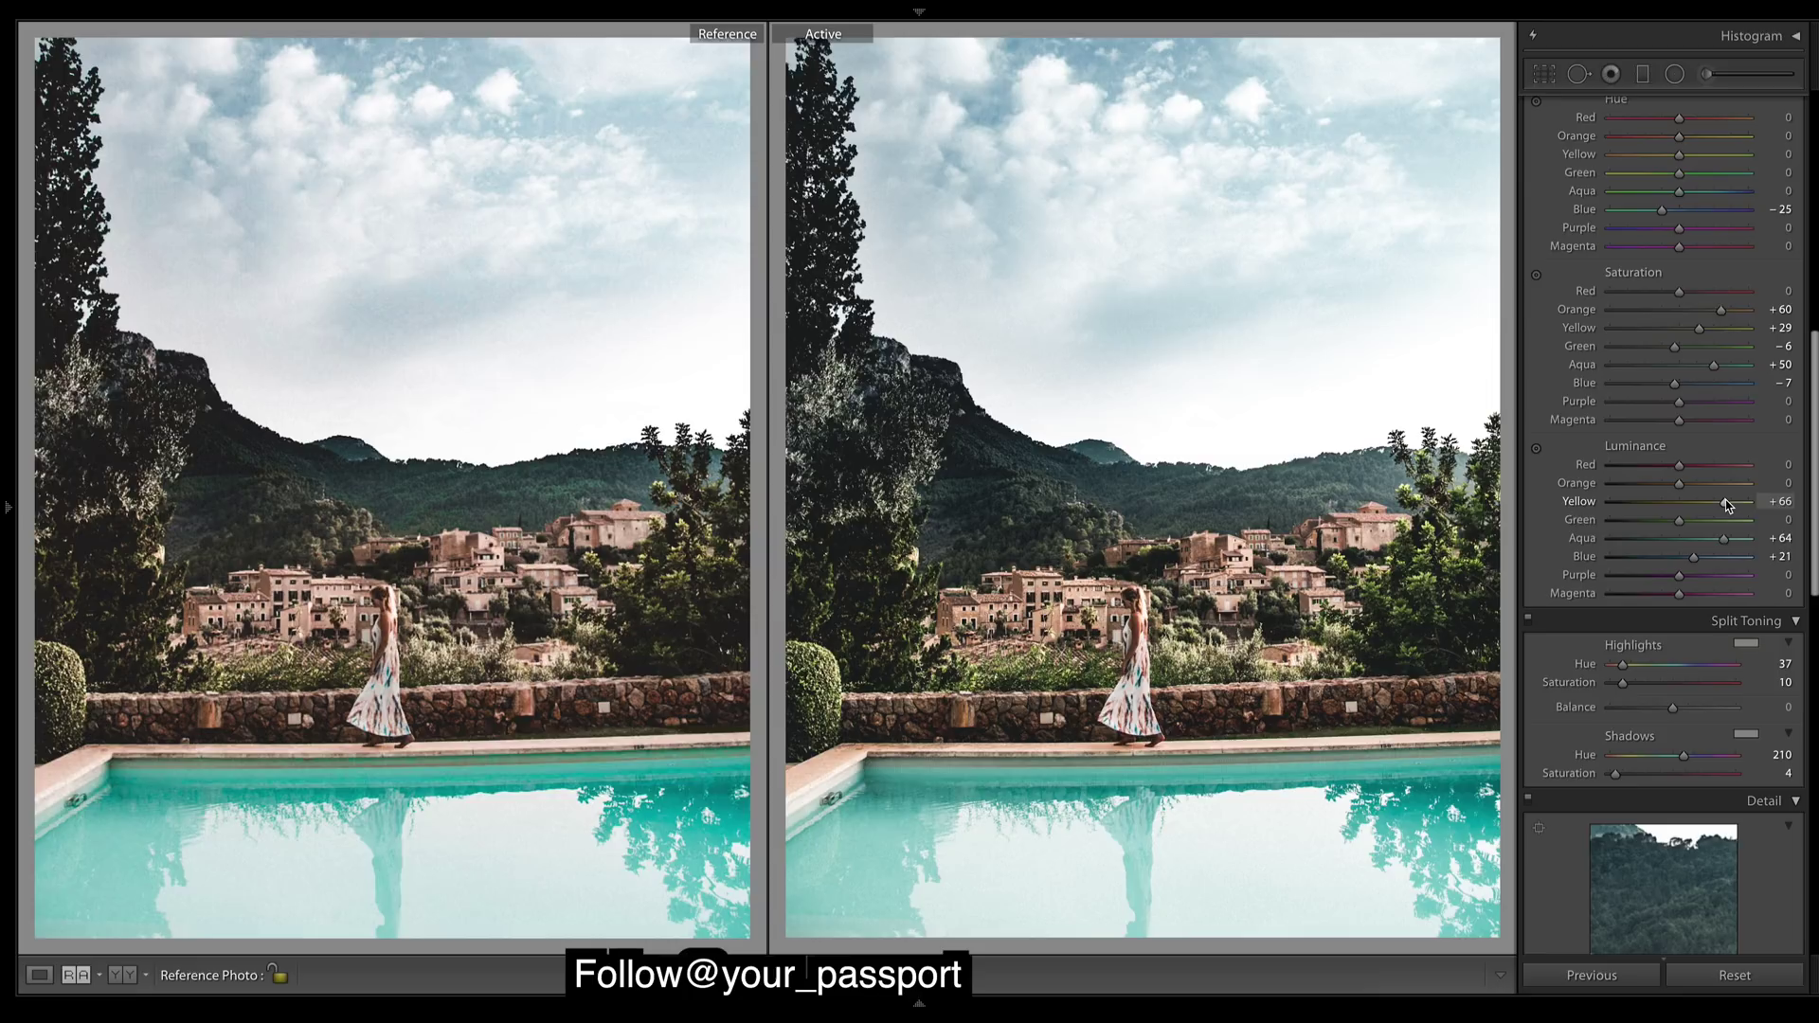
drag(1726, 504, 1745, 506)
Shift the HSL hue of Green to −56 and Yellow to −45.
scroll(1663, 254, up, 1)
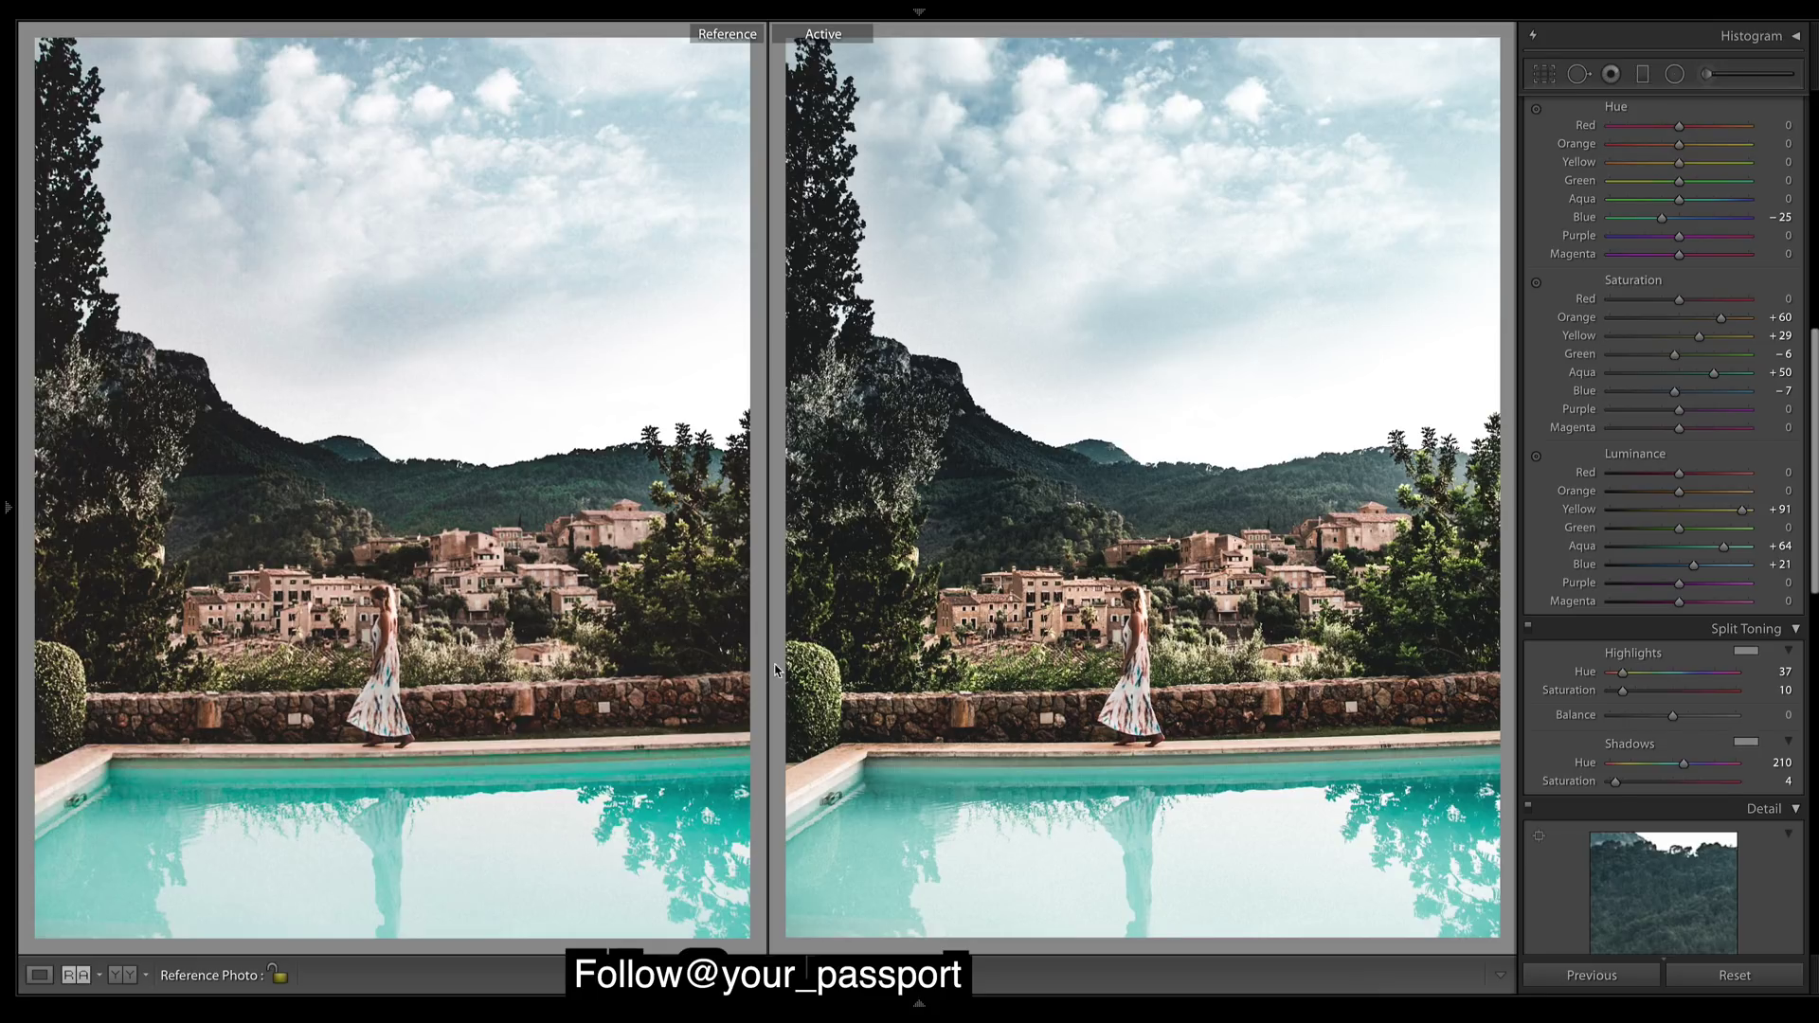
drag(1679, 180, 1643, 181)
drag(1643, 183, 1641, 182)
drag(1617, 163, 1663, 164)
double_click(1664, 167)
drag(1677, 164, 1657, 167)
drag(1656, 168, 1648, 167)
Set the HSL hue of Orange to +1 and Aqua to −20.
drag(1678, 152, 1680, 154)
drag(1679, 200, 1660, 204)
drag(1660, 202, 1664, 202)
double_click(1666, 202)
key(ctrl+z)
Set the HSL saturation of Yellow to +21, and the luminance of Orange to +14 and Green to −42.
scroll(1812, 407, down, 2)
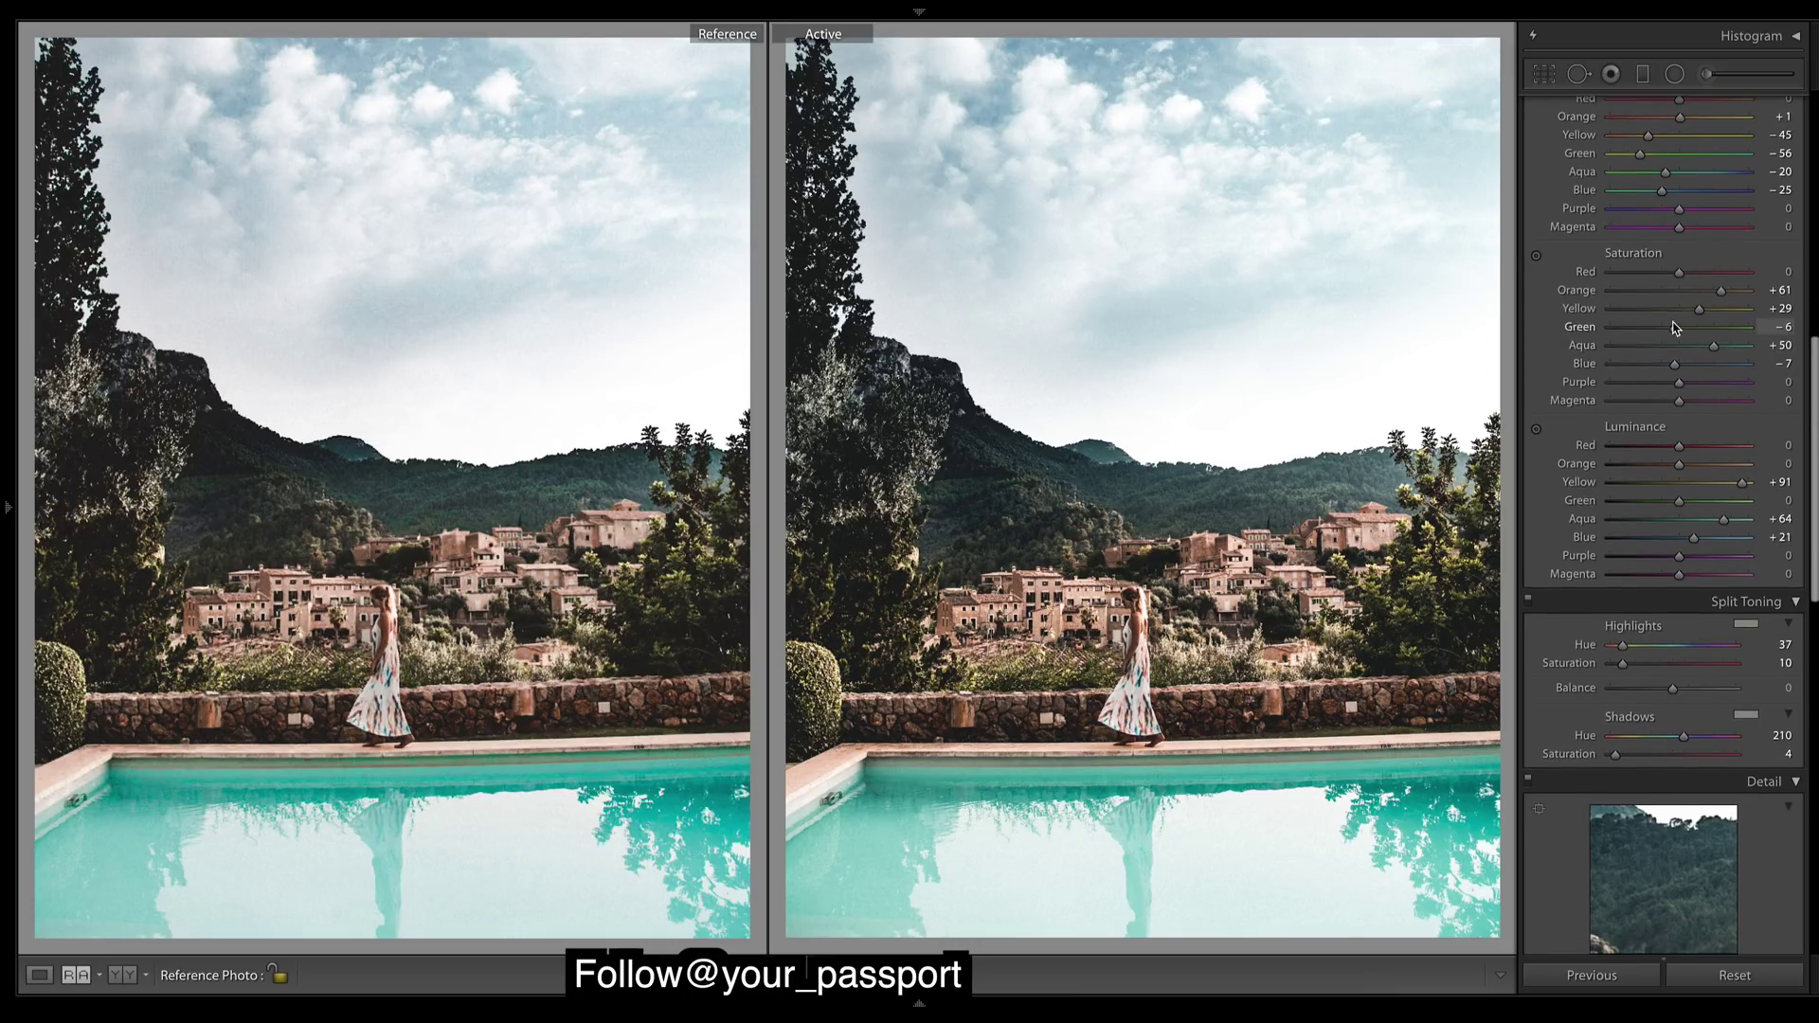
drag(1699, 309, 1696, 315)
drag(1813, 409, 1812, 427)
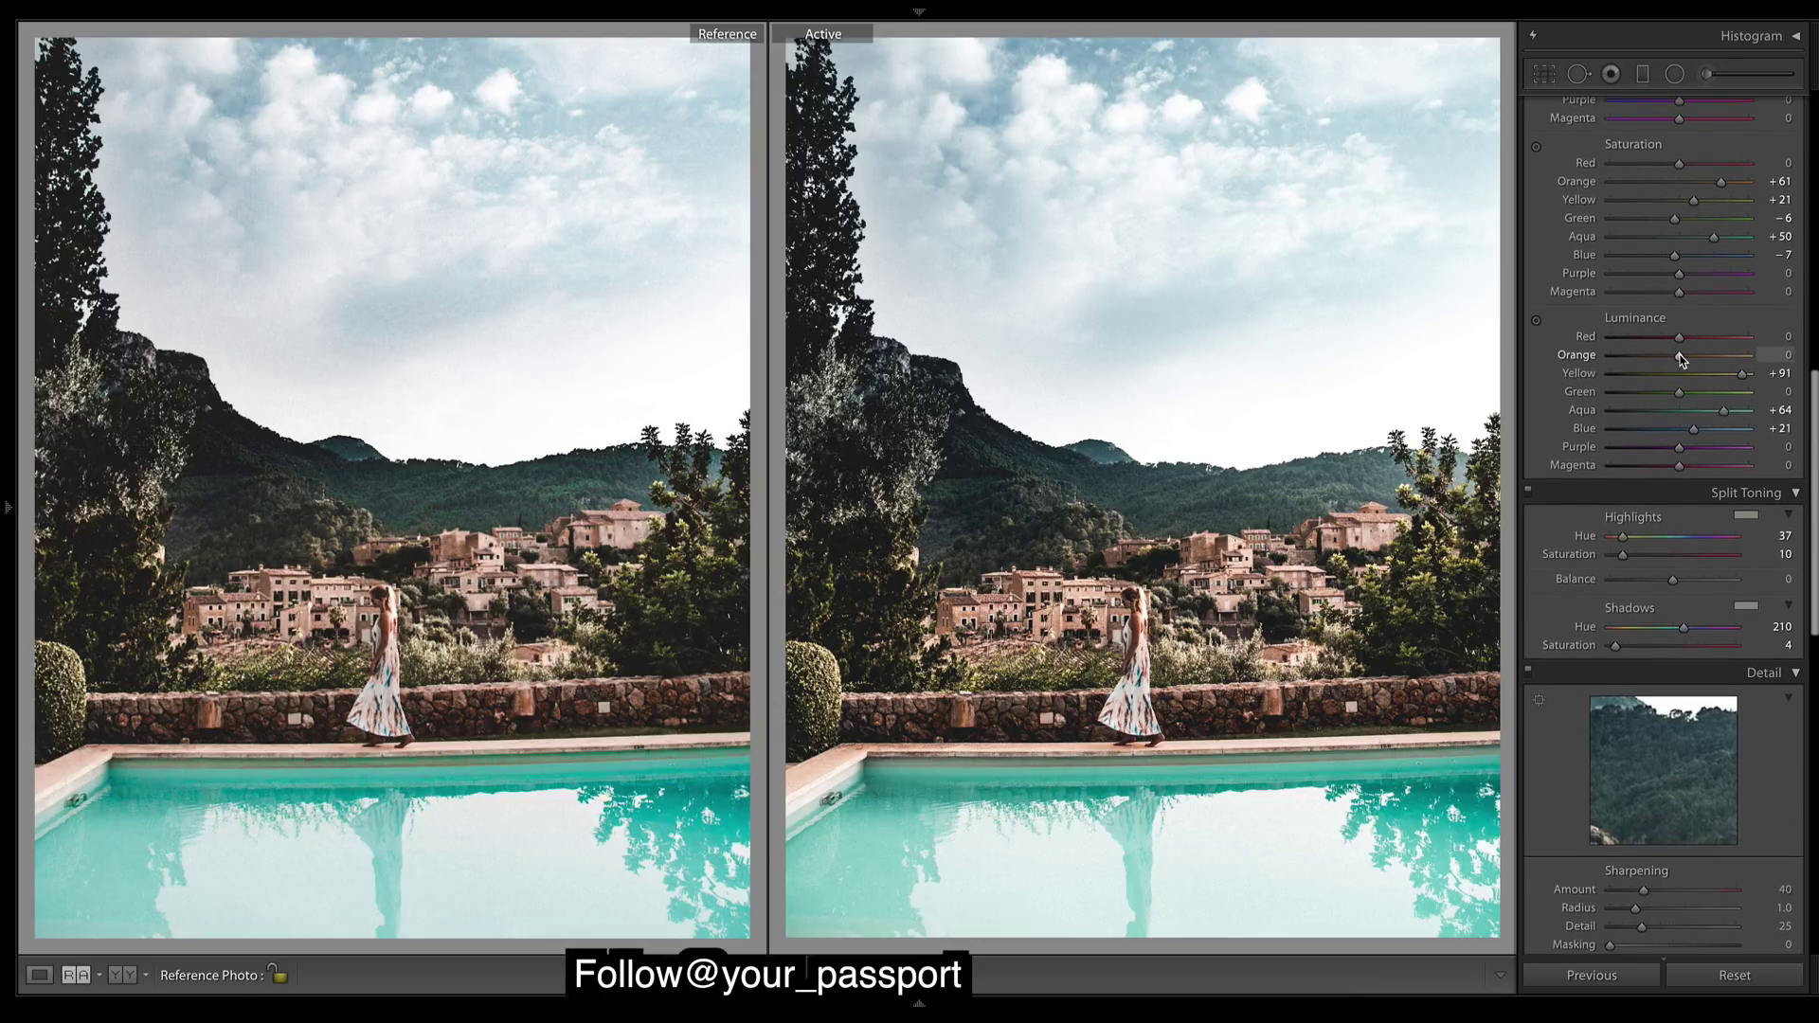
drag(1695, 358, 1756, 372)
key(ctrl+z)
drag(1692, 362, 1691, 362)
click(1644, 393)
mouse_move(1644, 398)
mouse_down()
mouse_move(1614, 399)
mouse_move(1653, 404)
mouse_up()
Review the Effects, HSL, Basic and Tone Curve settings while comparing the edited photo with the reference.
scroll(1664, 526, down, 15)
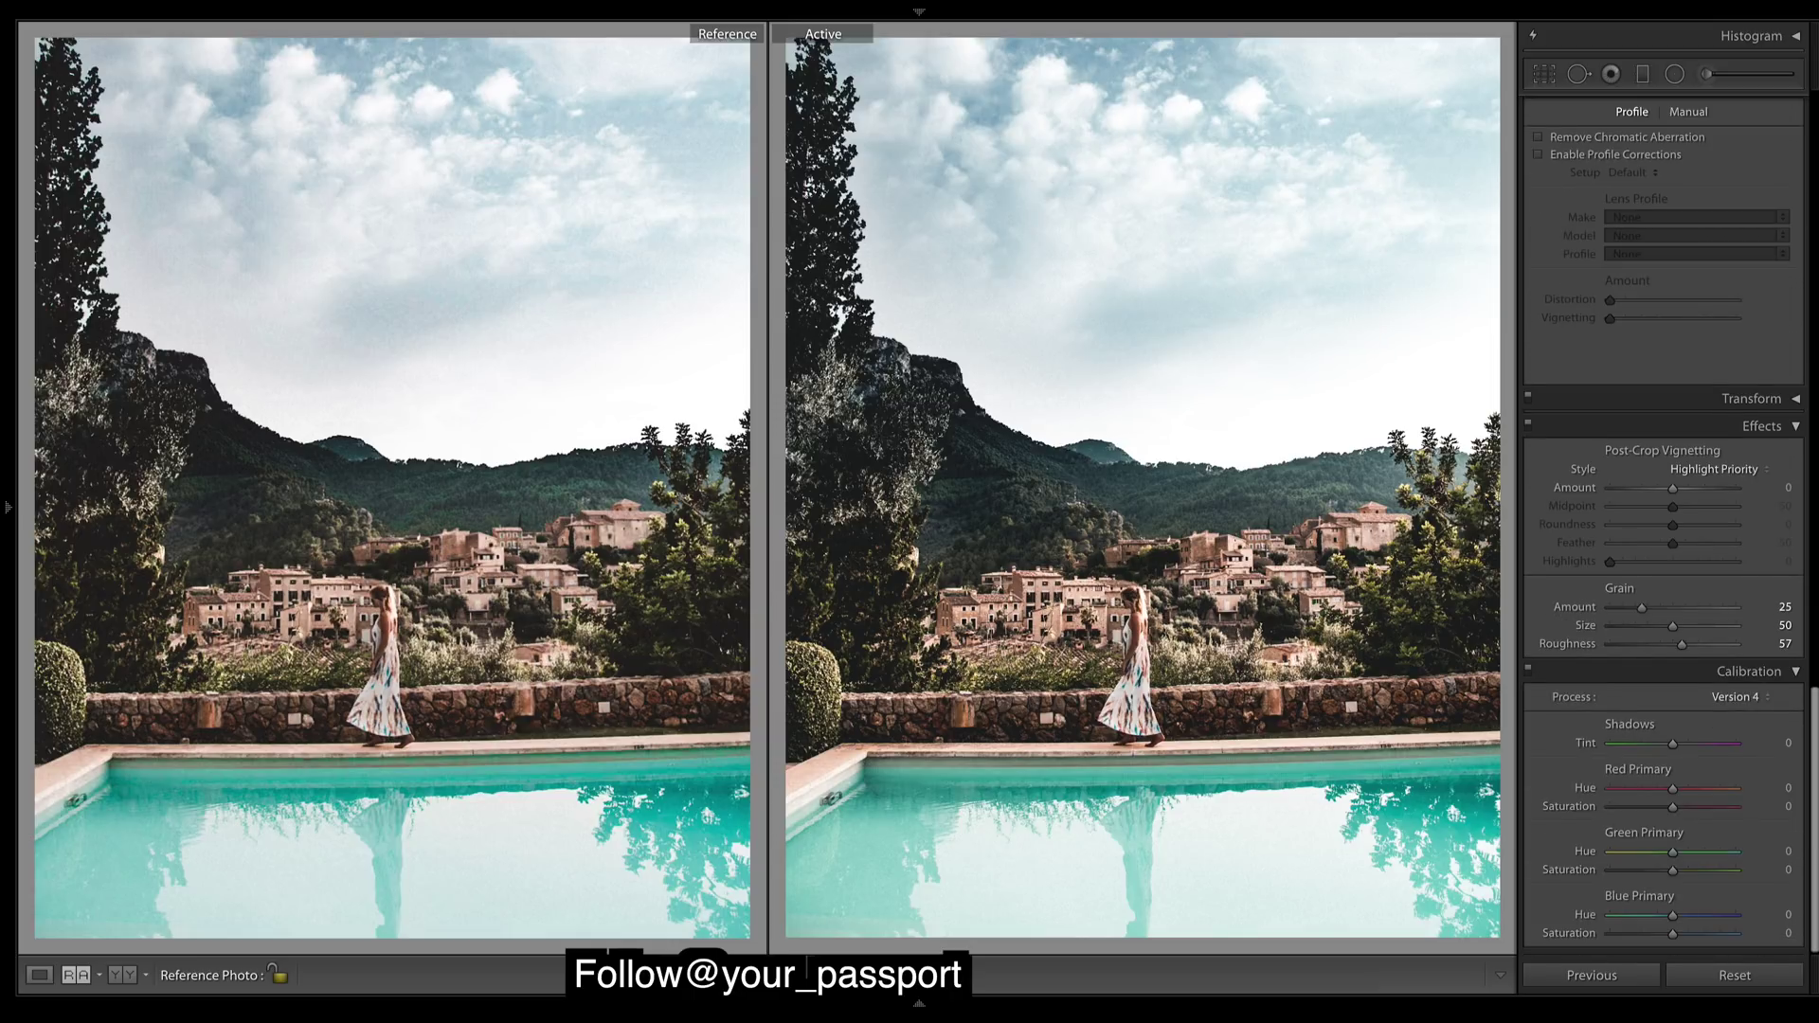
scroll(1664, 526, up, 15)
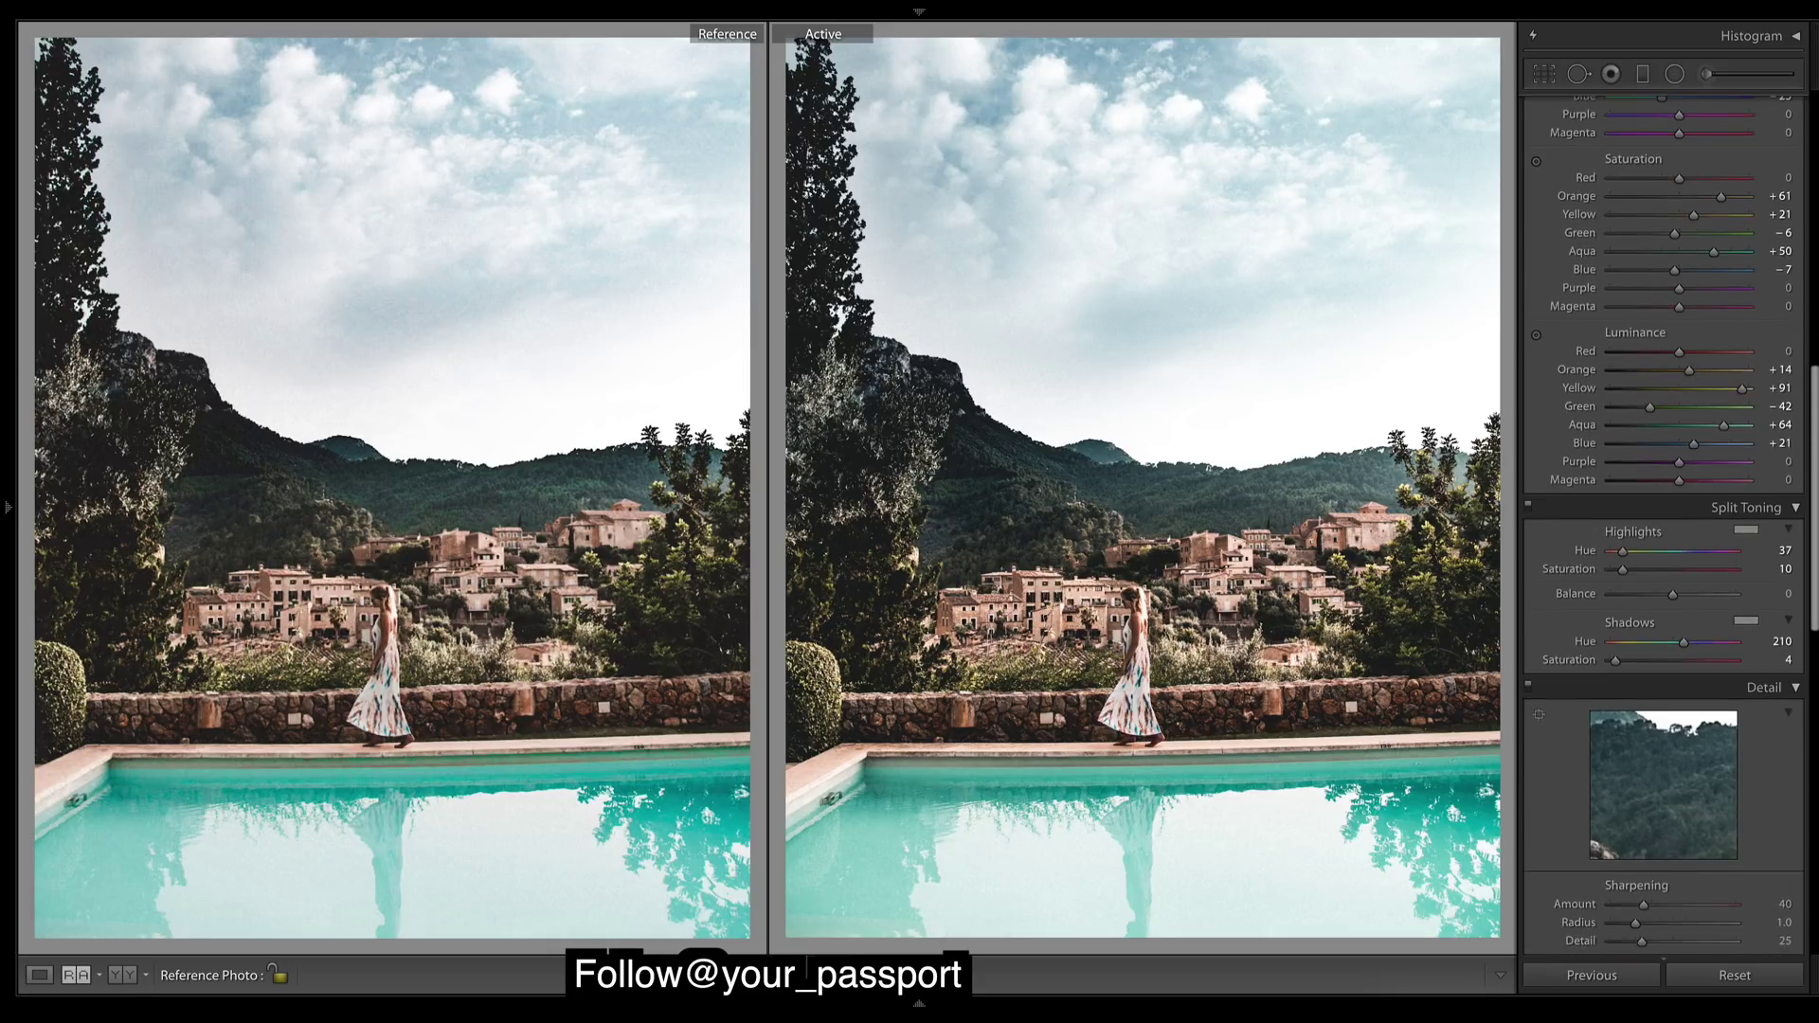
scroll(1810, 174, up, 10)
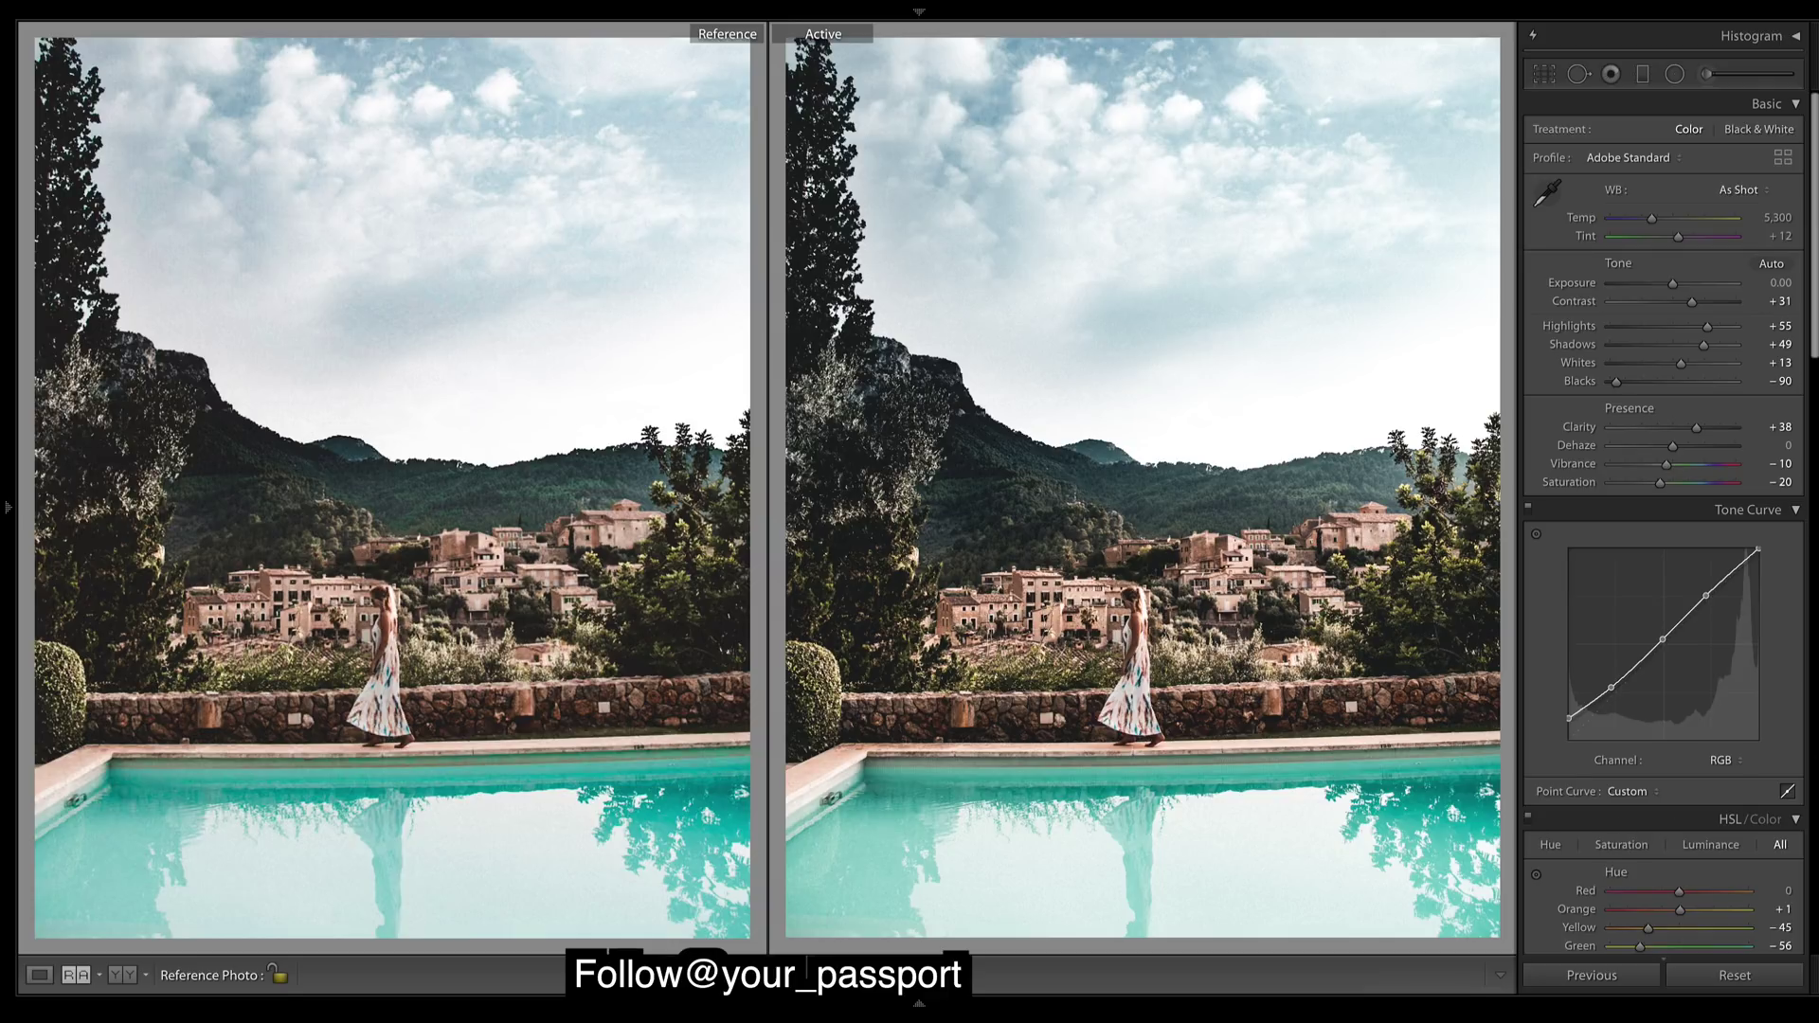
scroll(1816, 301, down, 10)
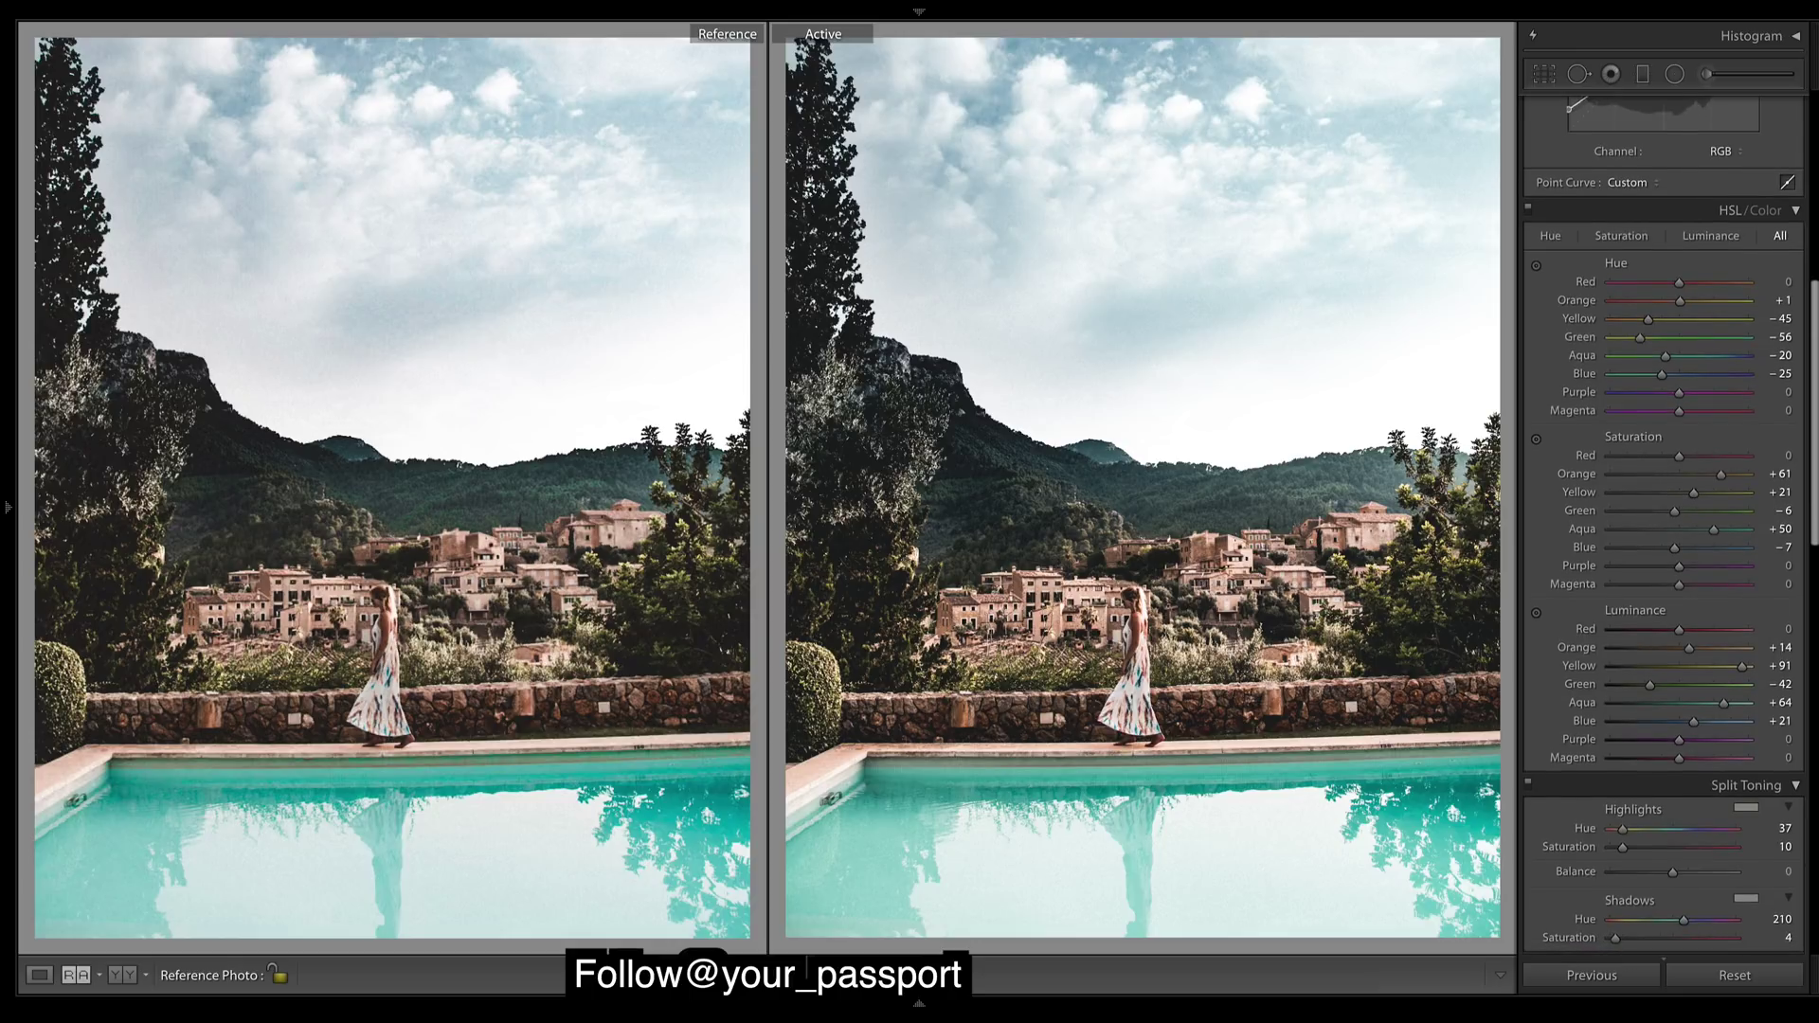
scroll(1664, 520, up, 10)
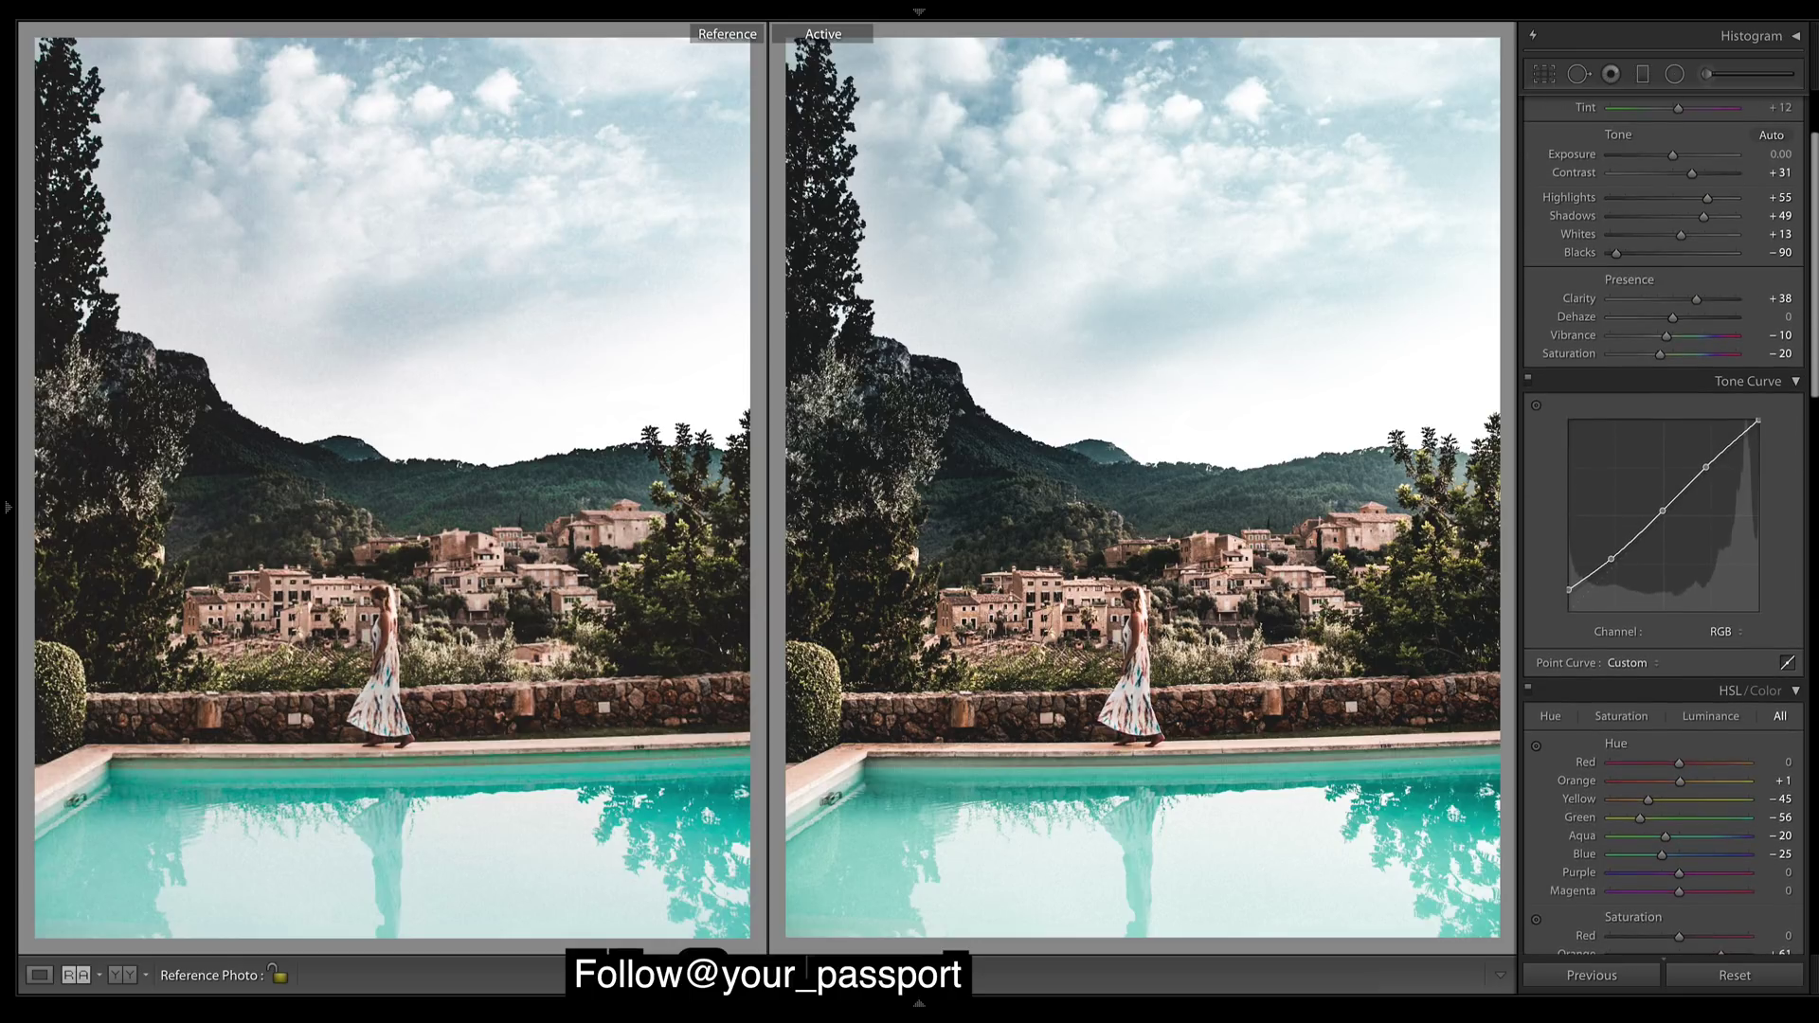
scroll(1816, 343, down, 5)
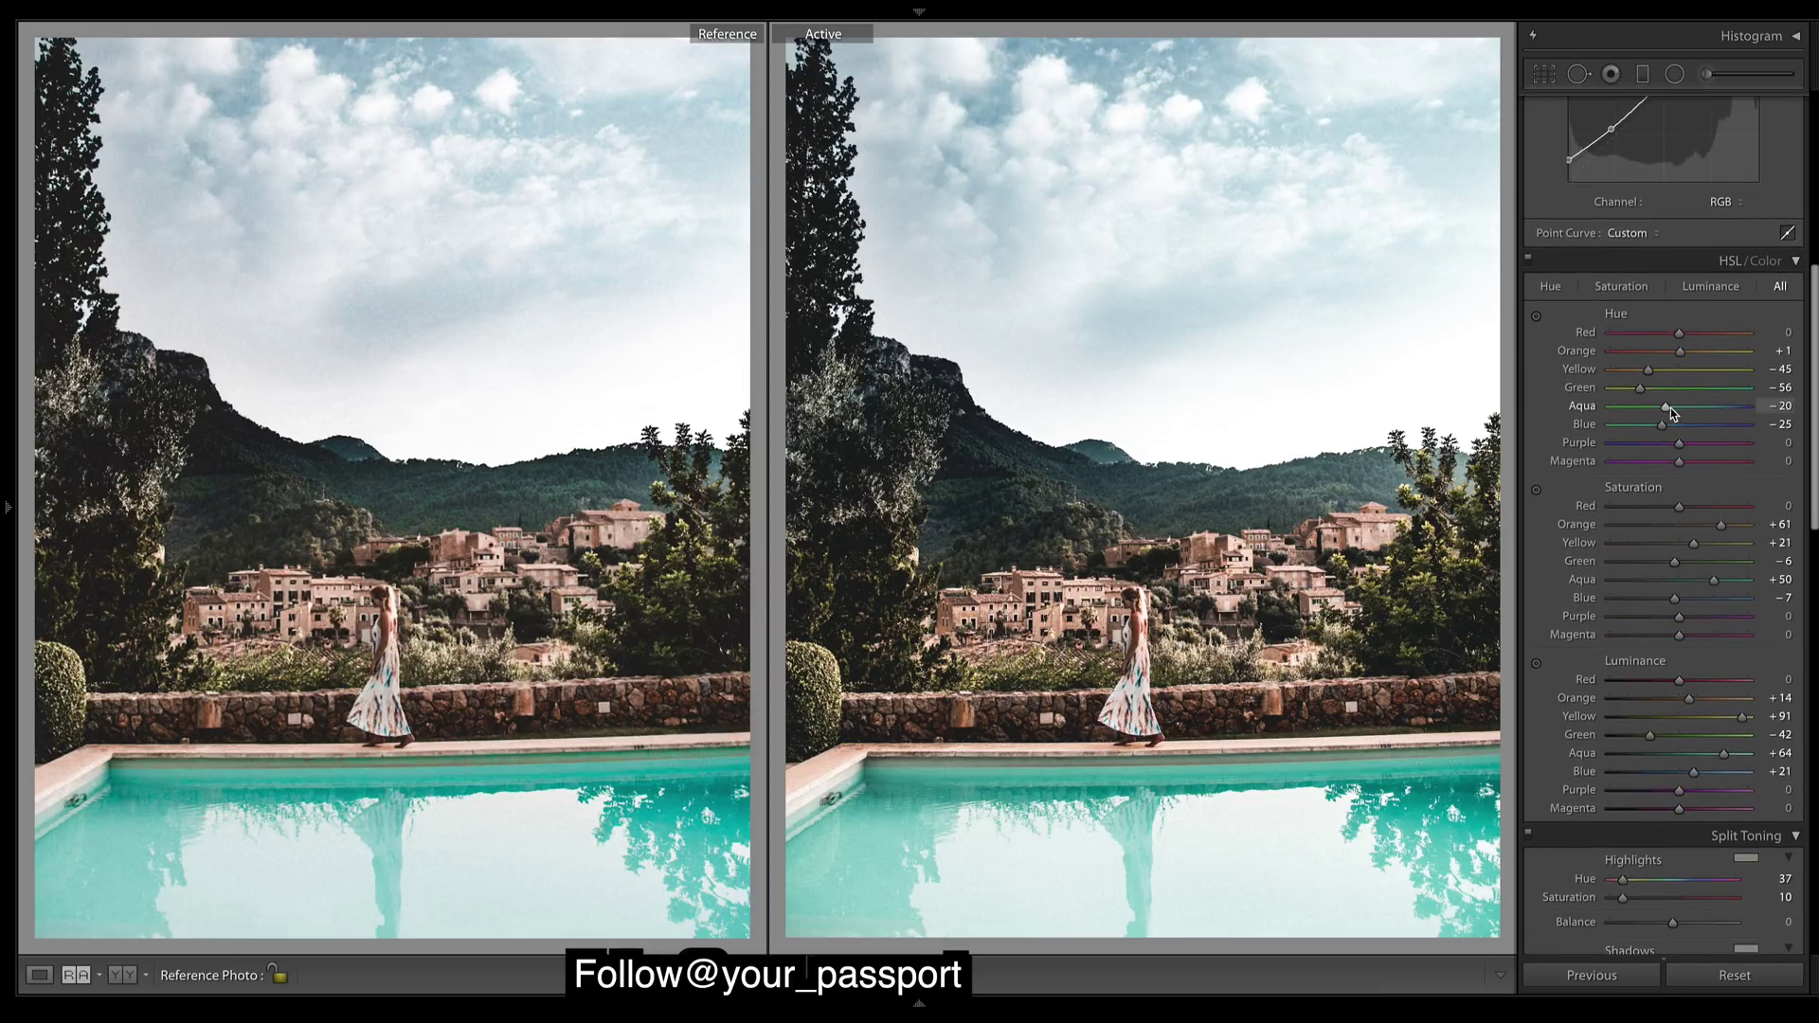
Test the HSL hue of Aqua at +23 and −8, undoing each shift, and settle on −10.
drag(1669, 411, 1699, 425)
key(ctrl+z)
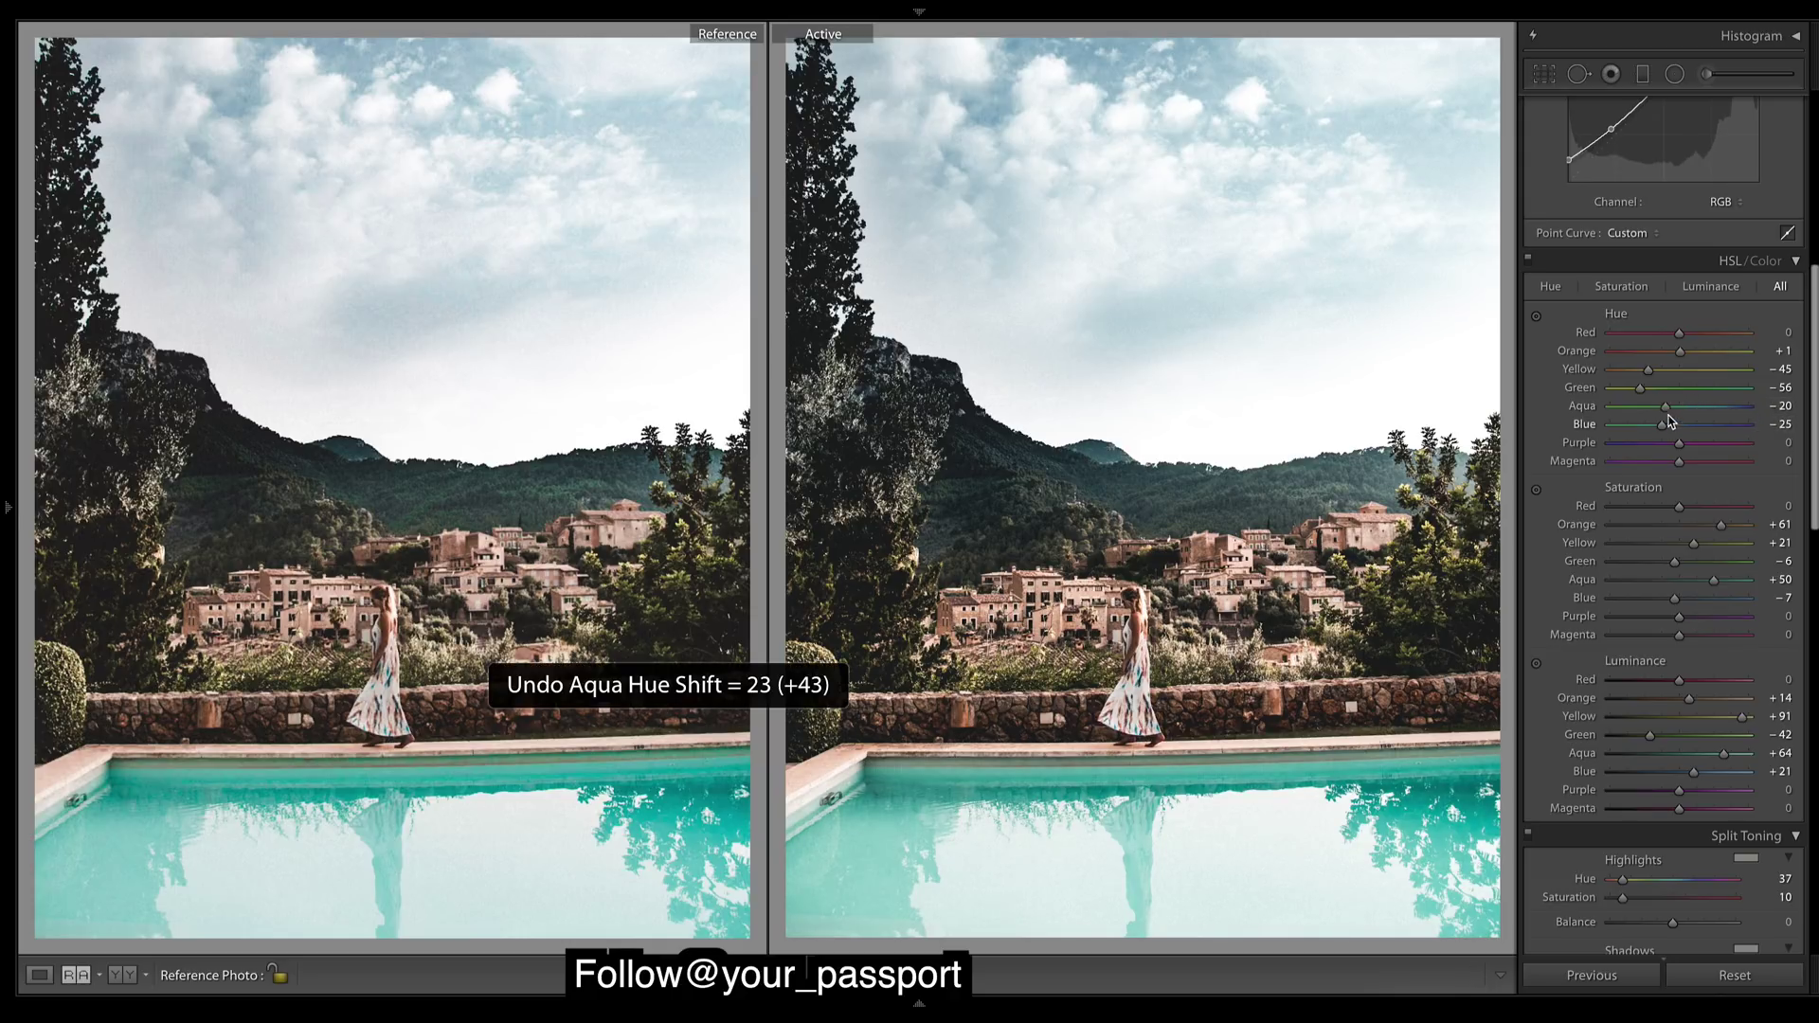
drag(1670, 413, 1678, 415)
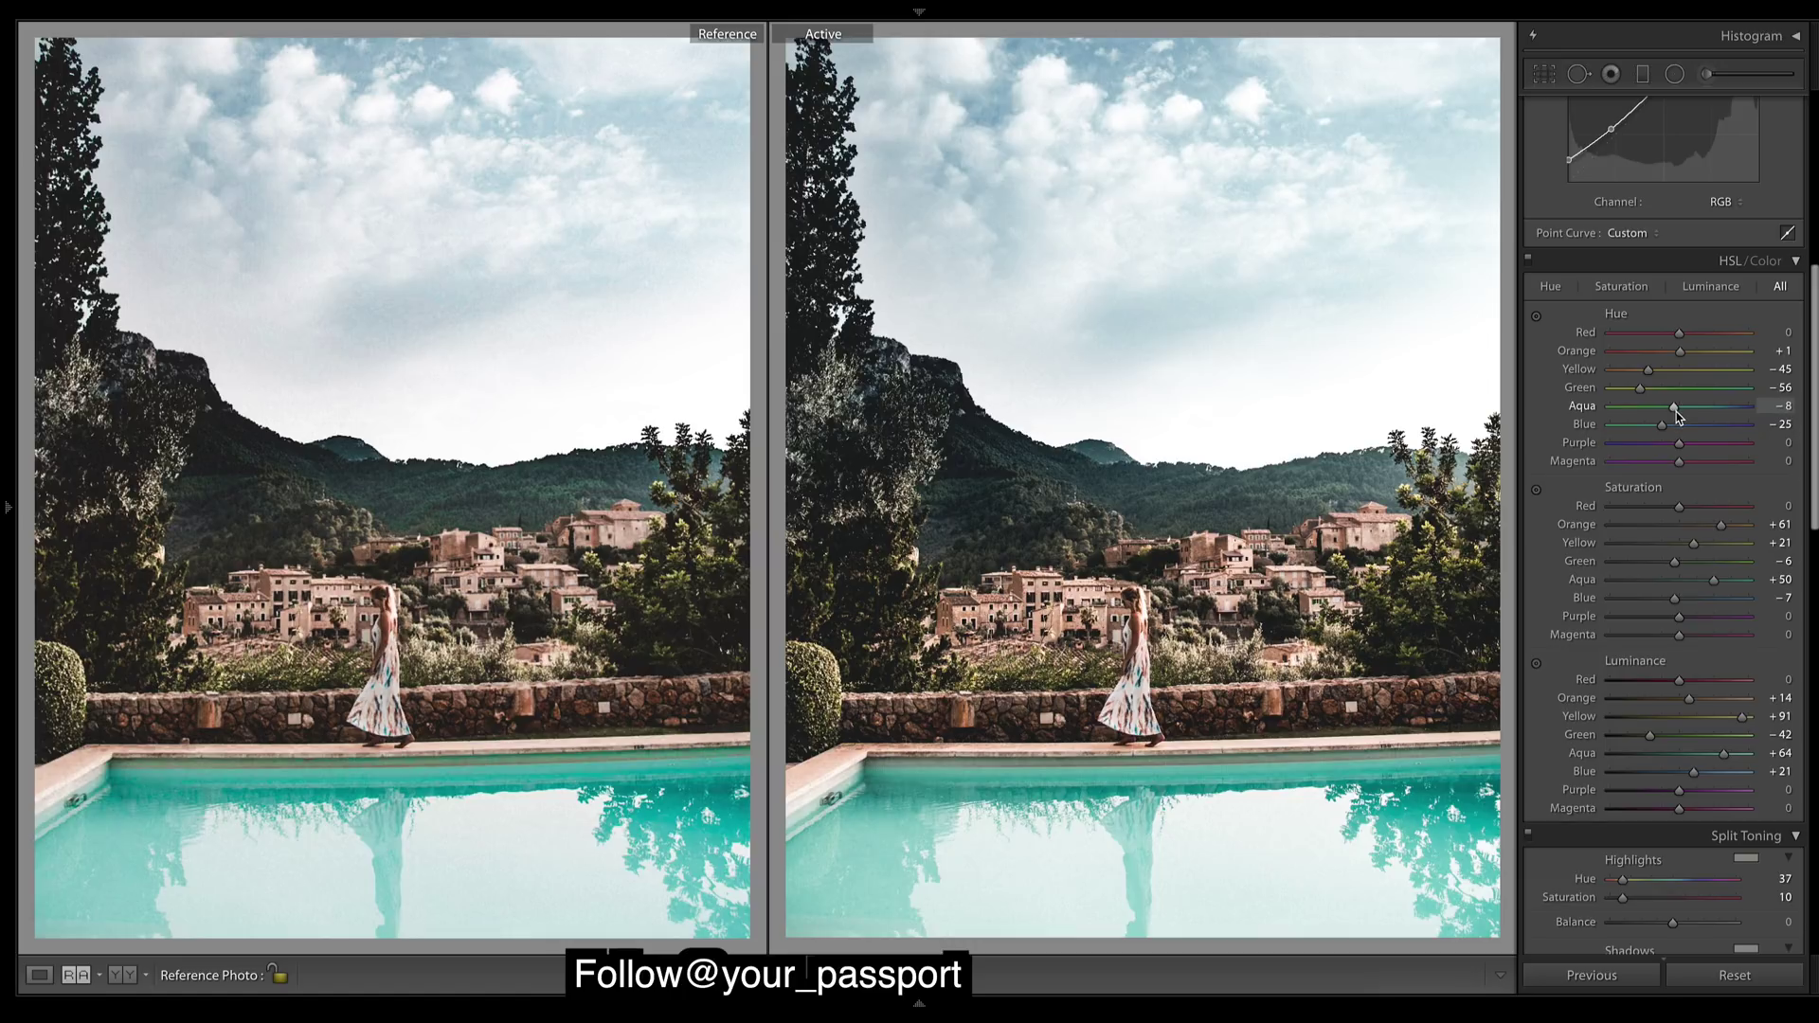
key(ctrl+z)
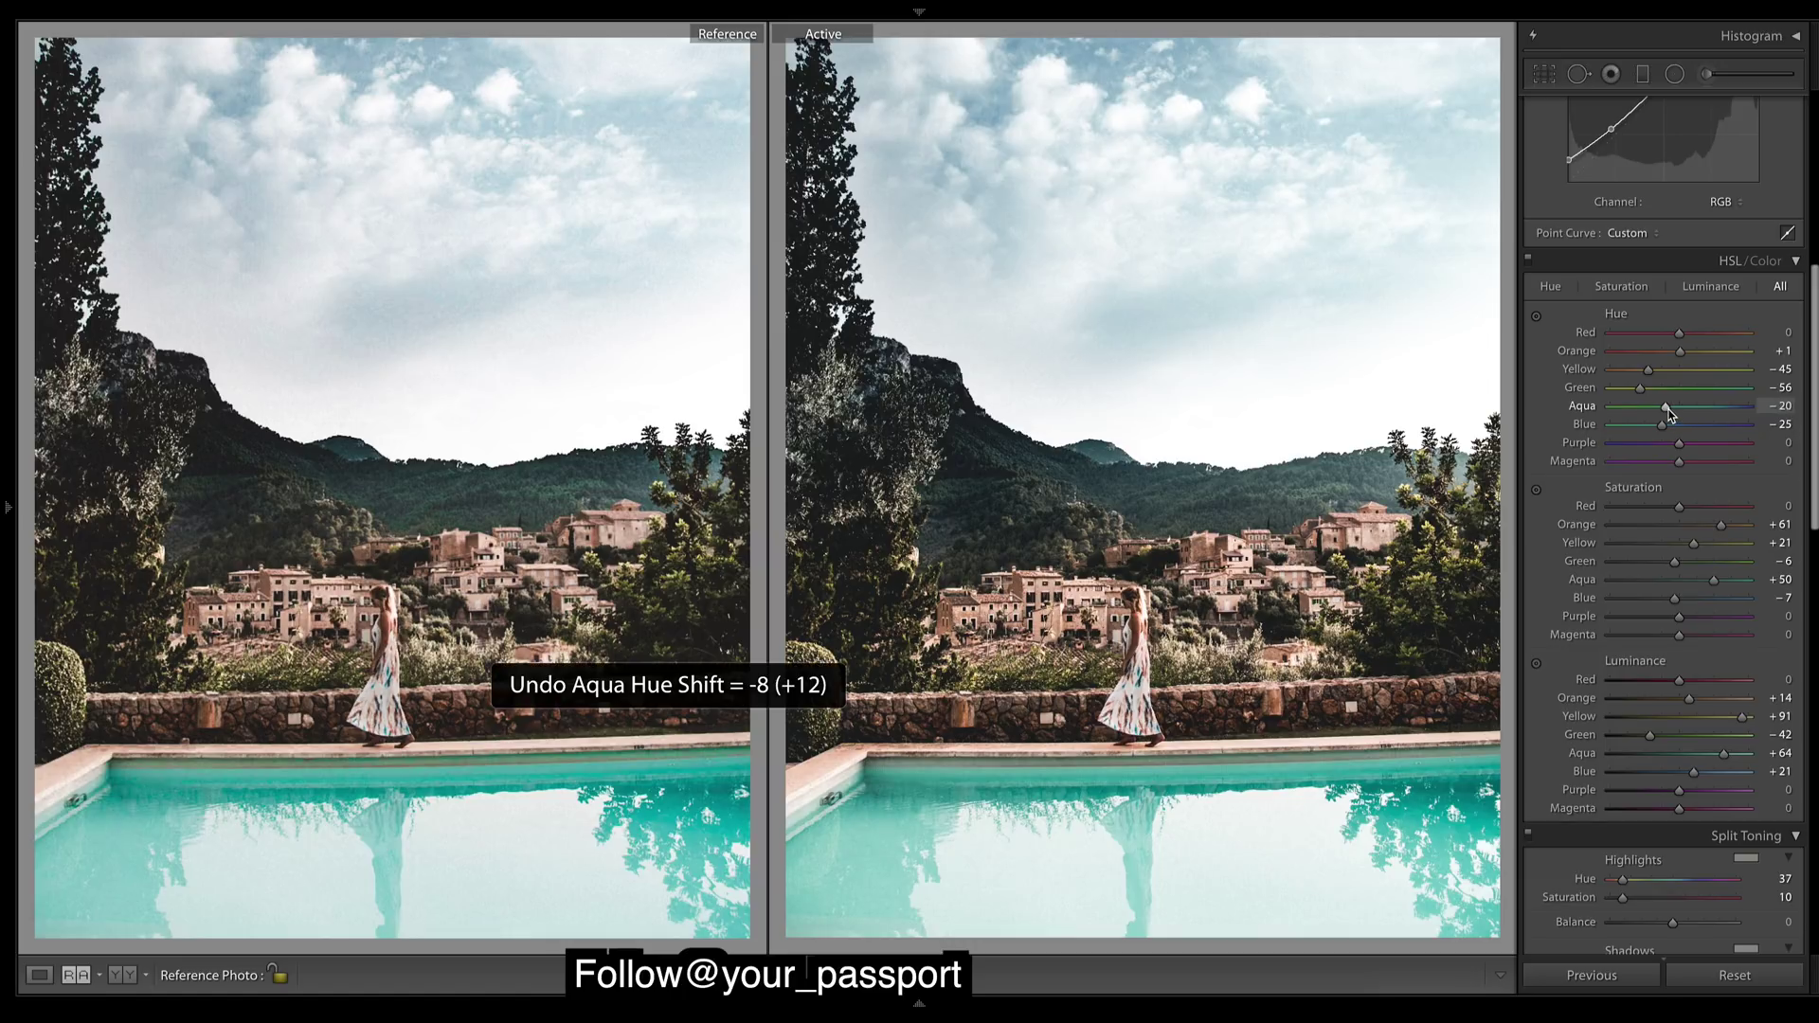
drag(1670, 414, 1678, 412)
Try the HSL hue of Blue at −19 and −23, undoing each shift.
drag(1663, 426, 1670, 432)
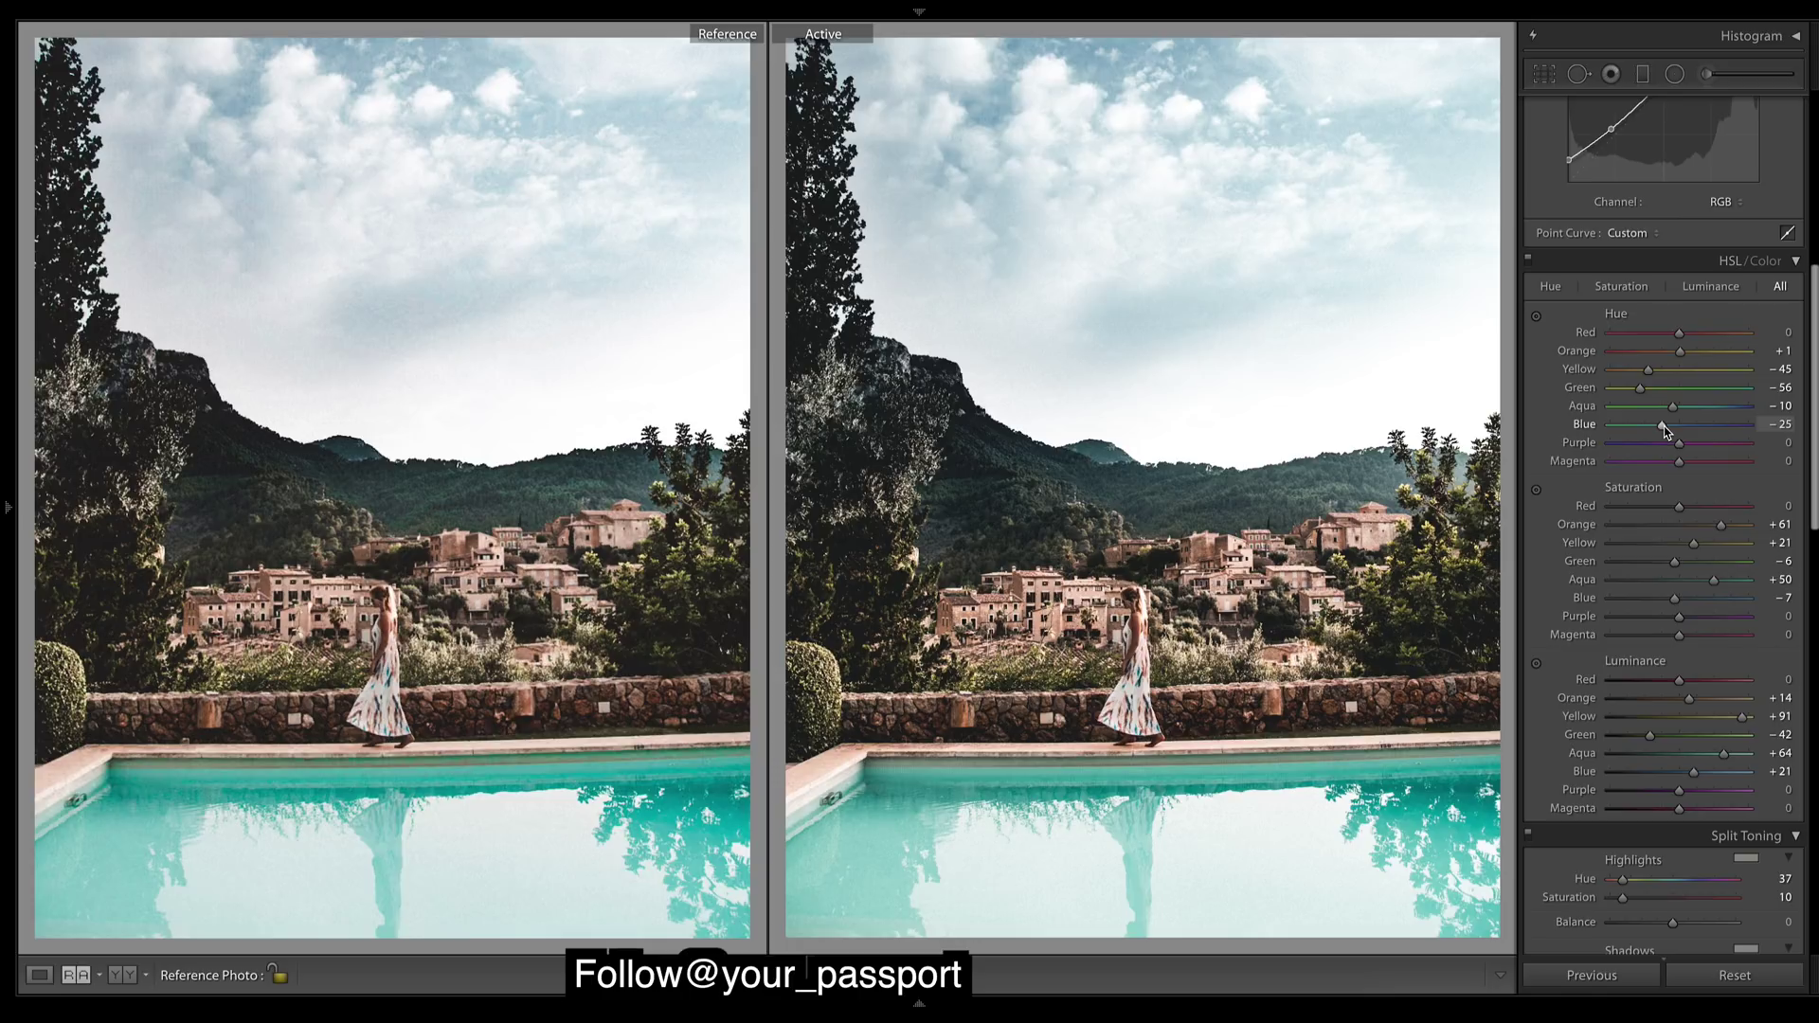
key(ctrl+z)
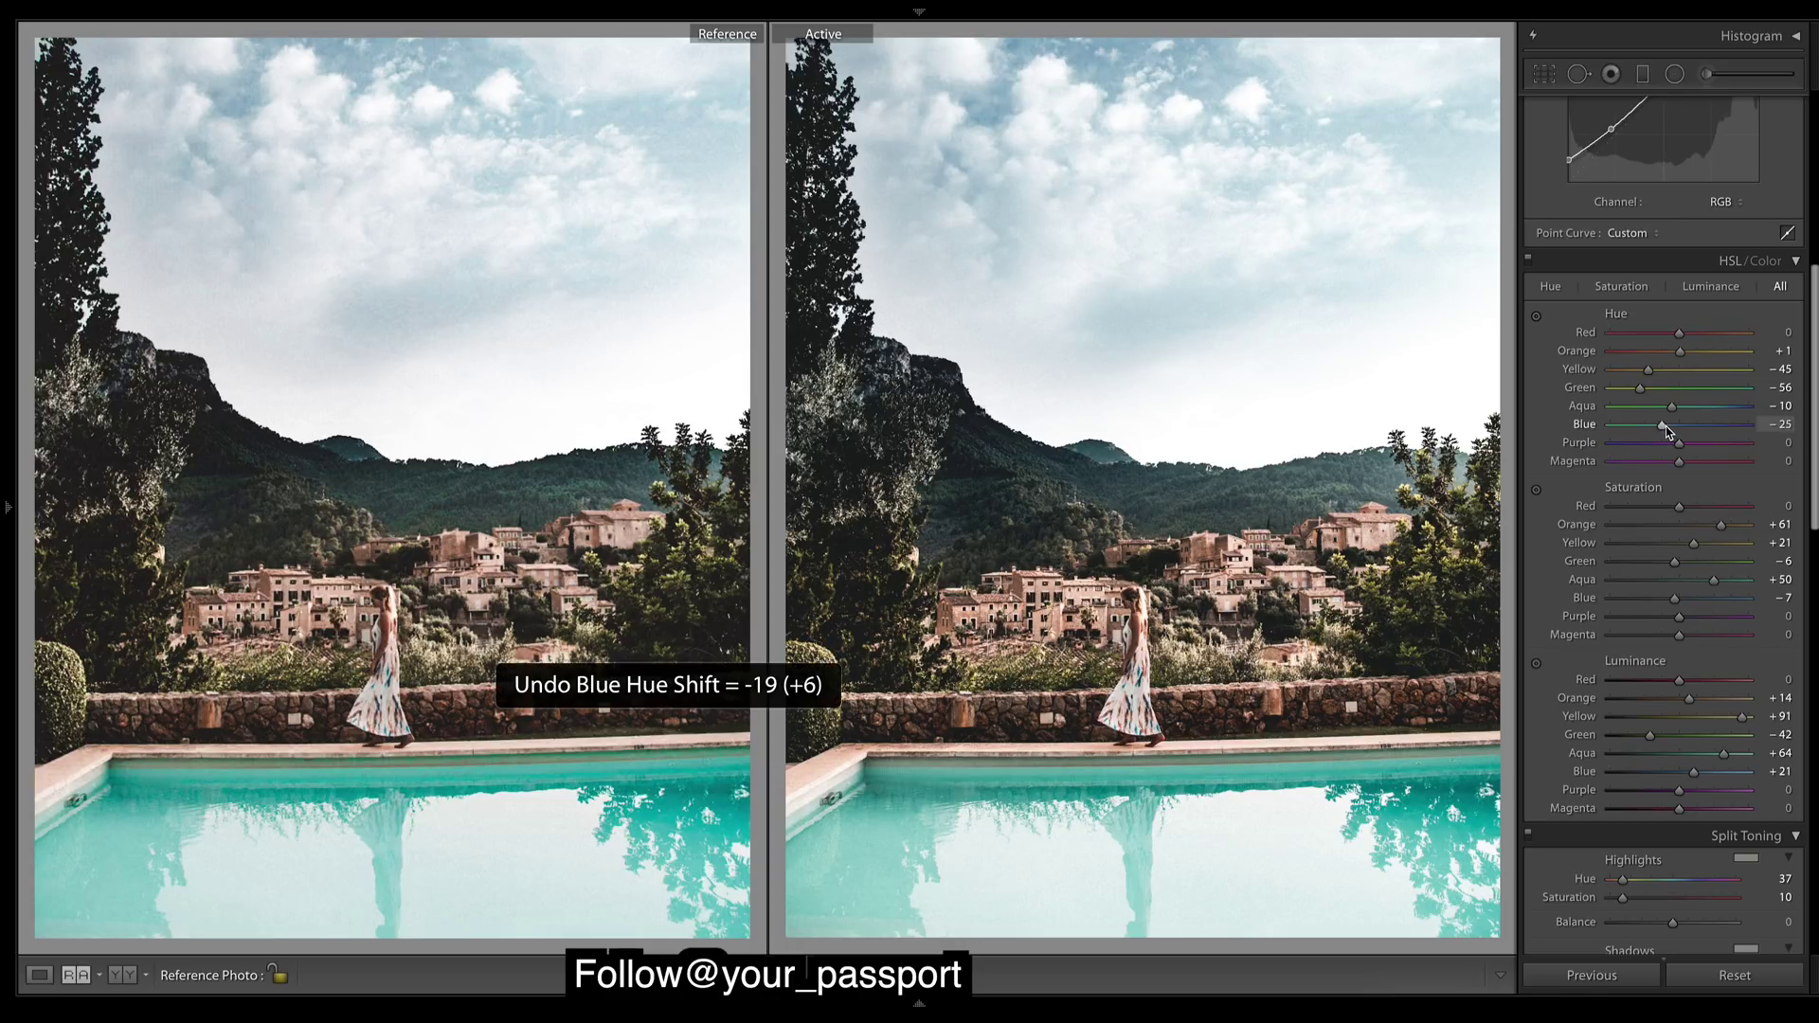
drag(1664, 429, 1666, 429)
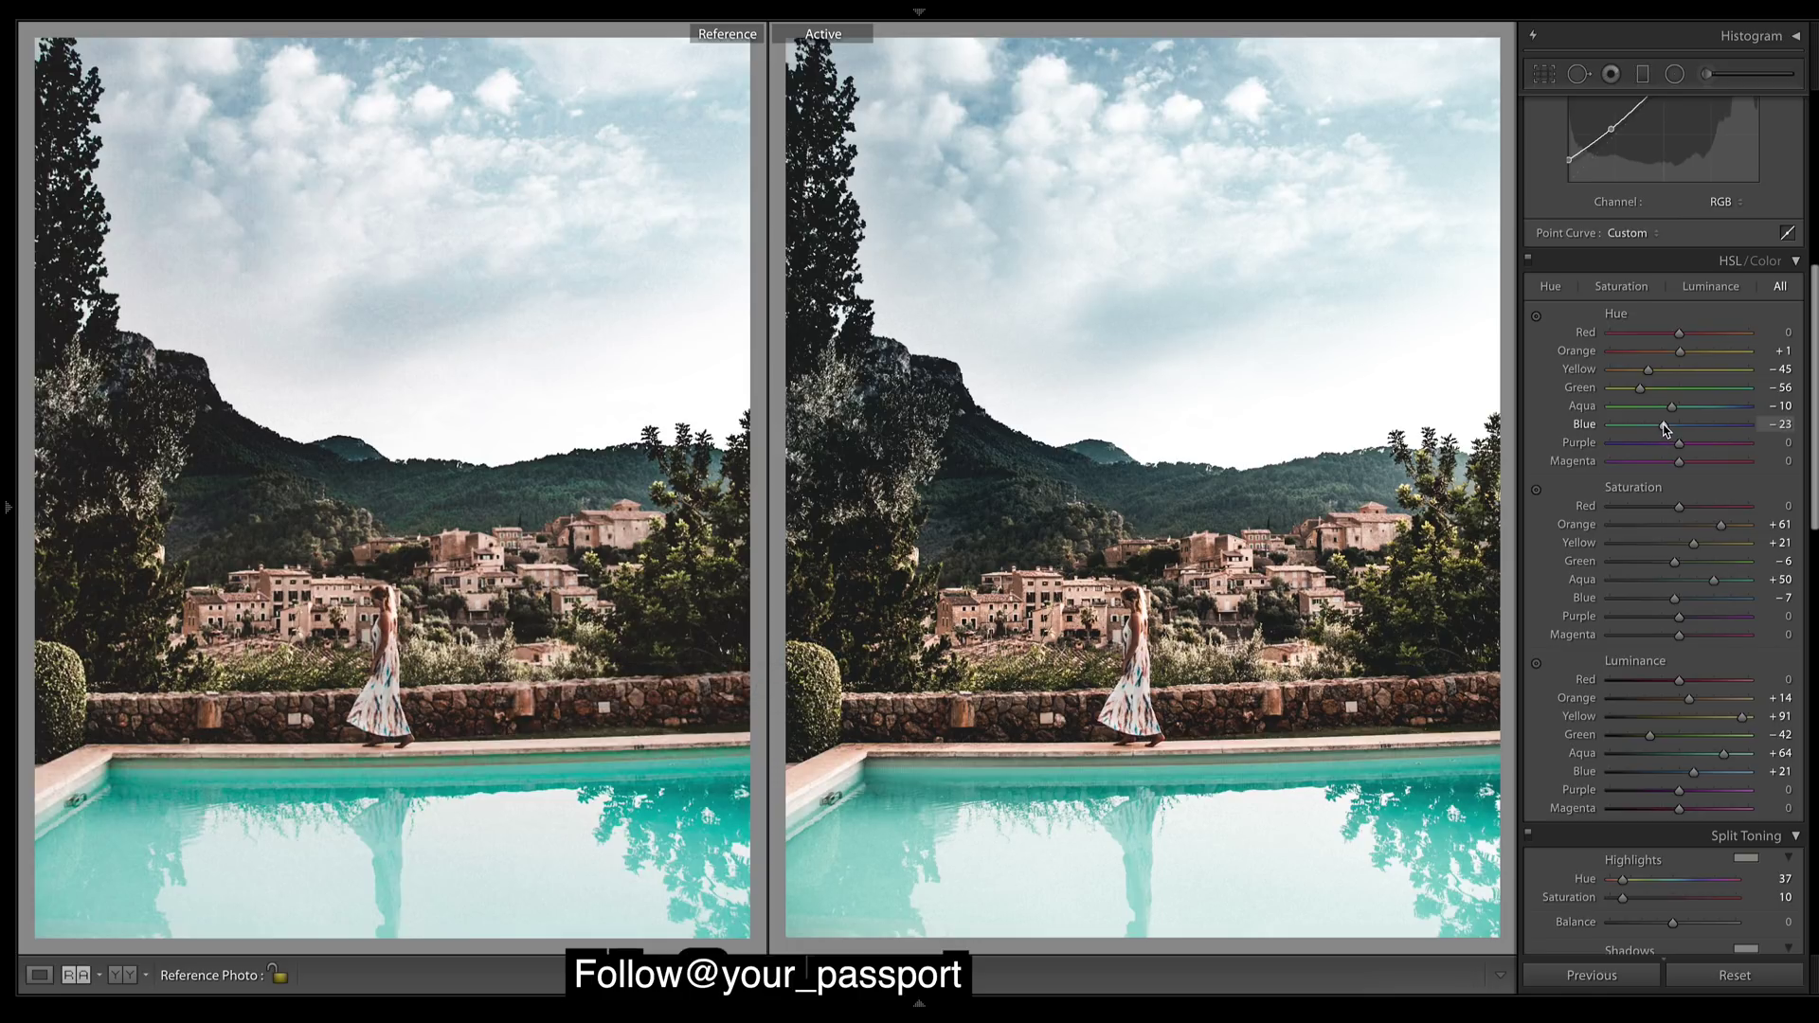
key(ctrl+z)
Compare the pool photo's before and after states beside the reference image and again in the single-photo loupe view.
scroll(1663, 521, up, 6)
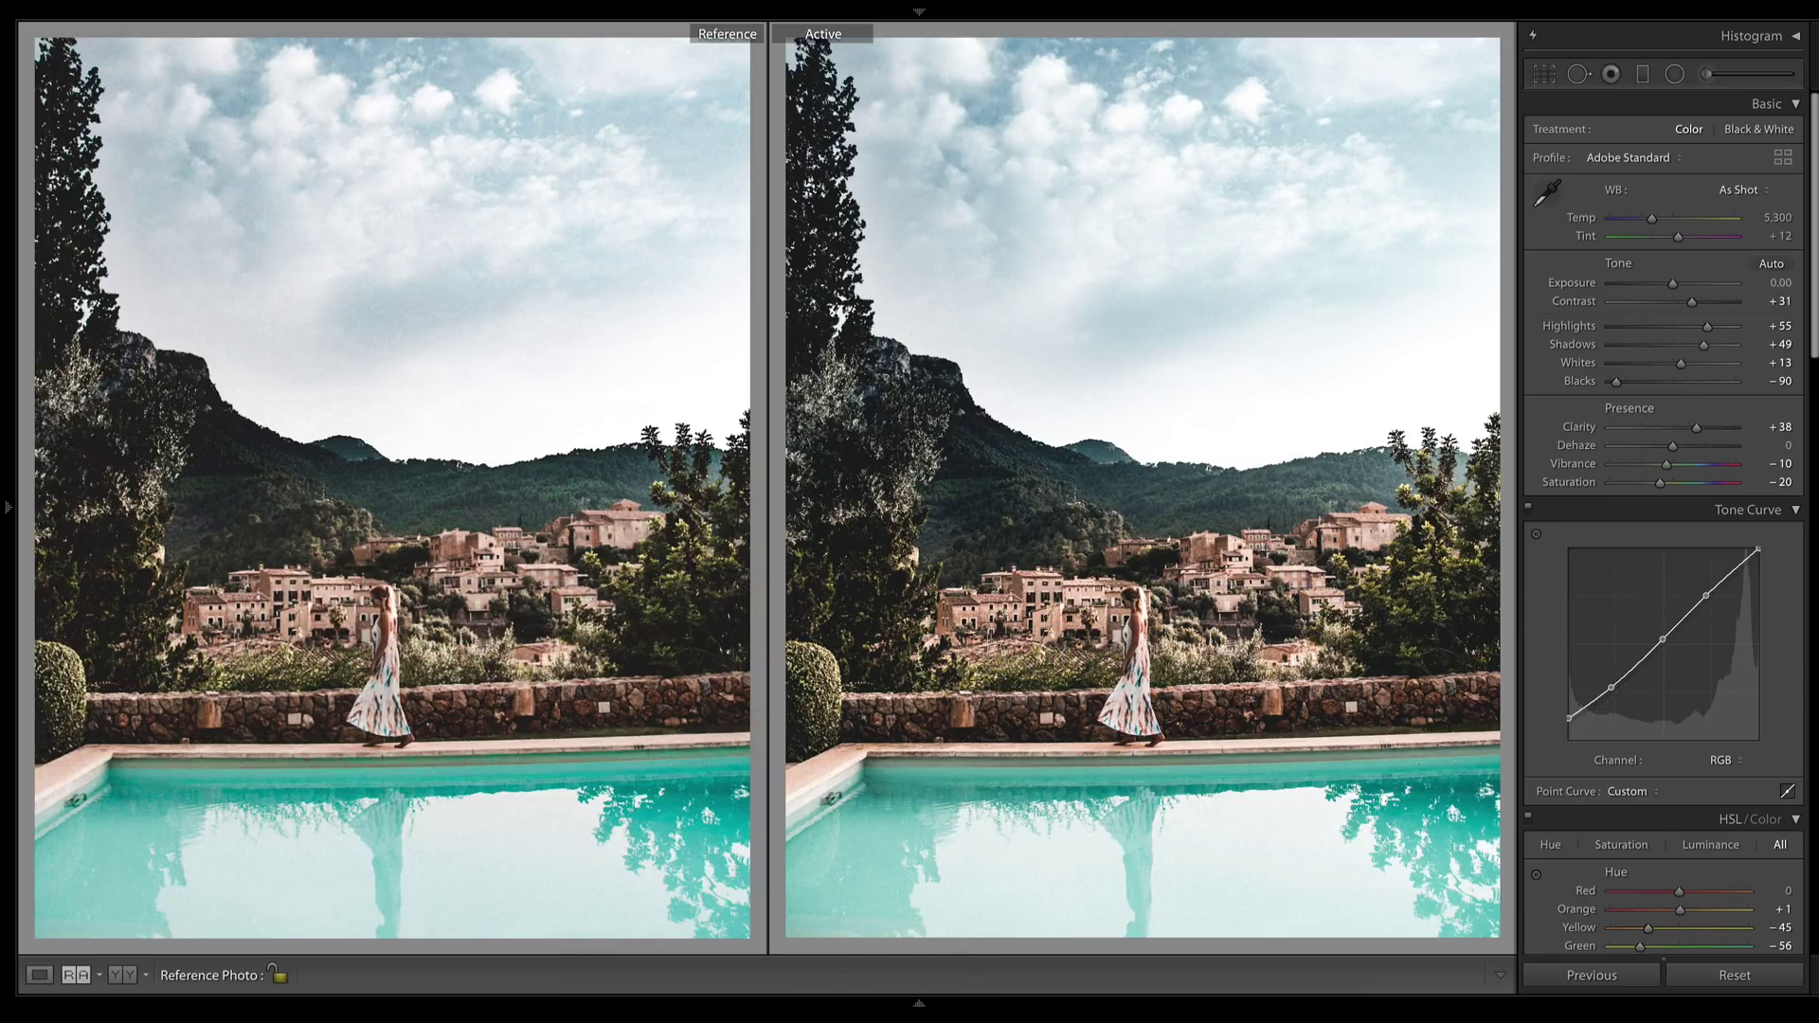
key(backslash)
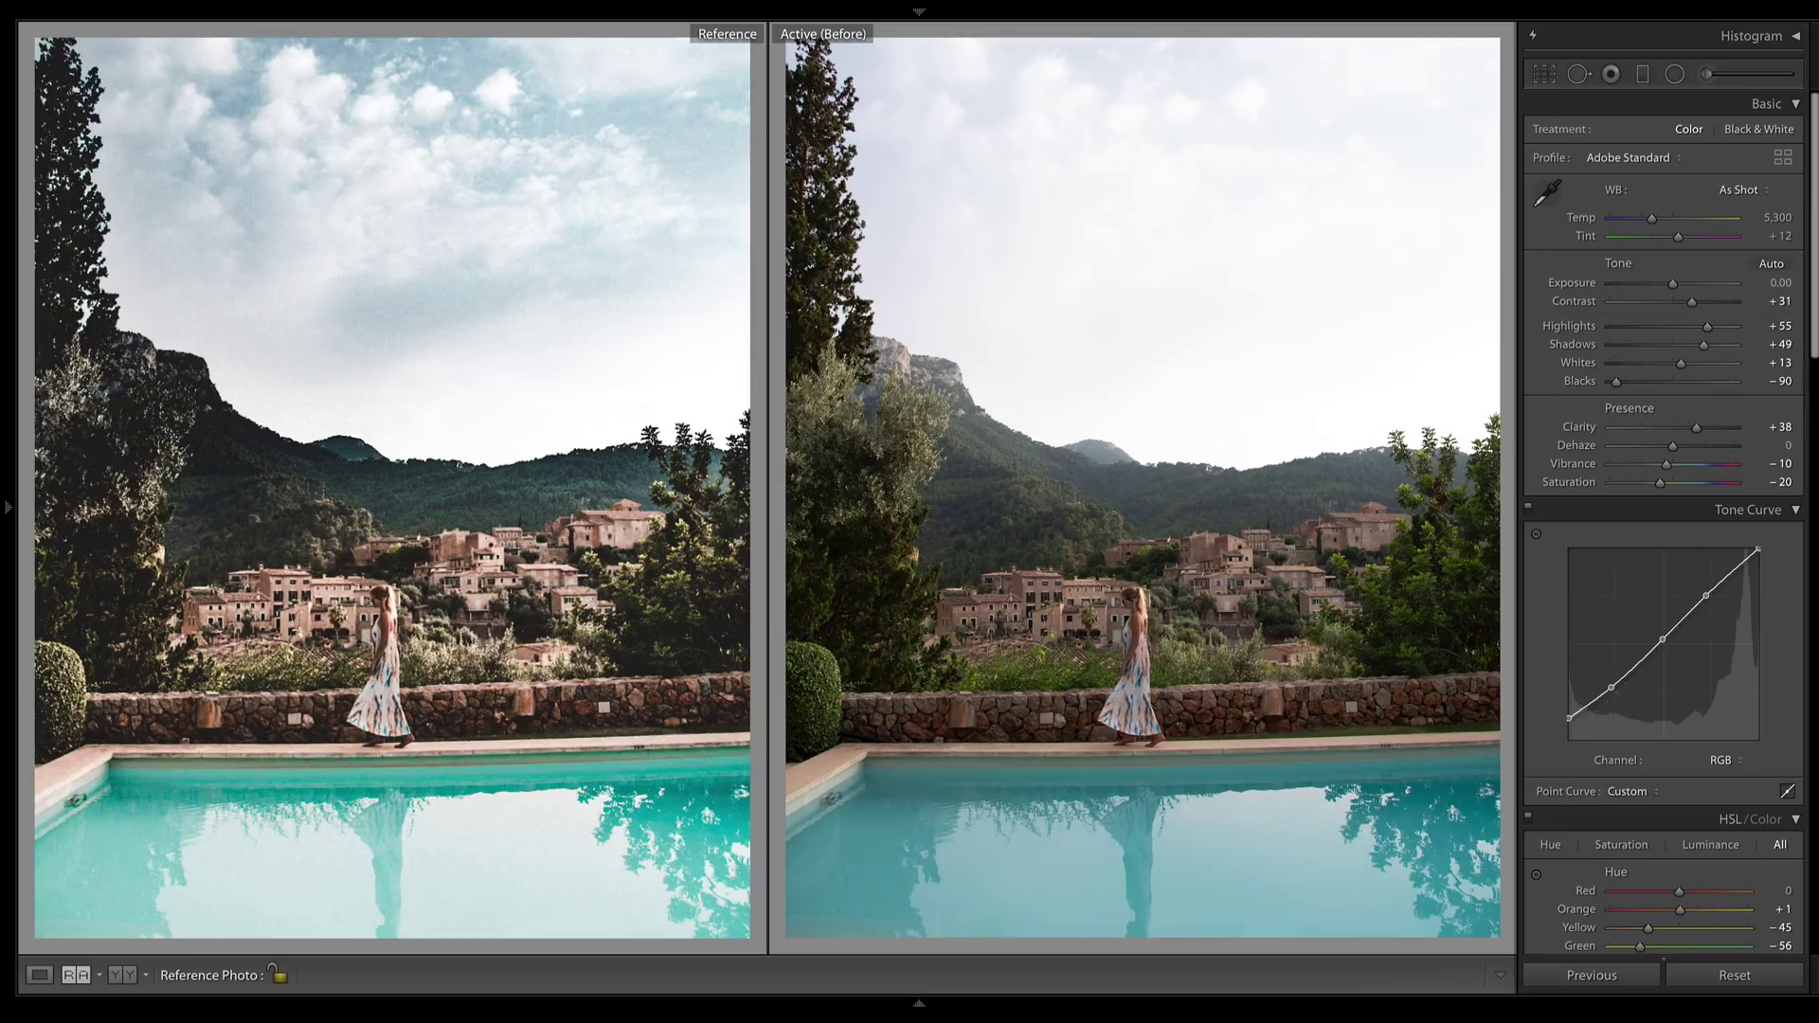
key(backslash)
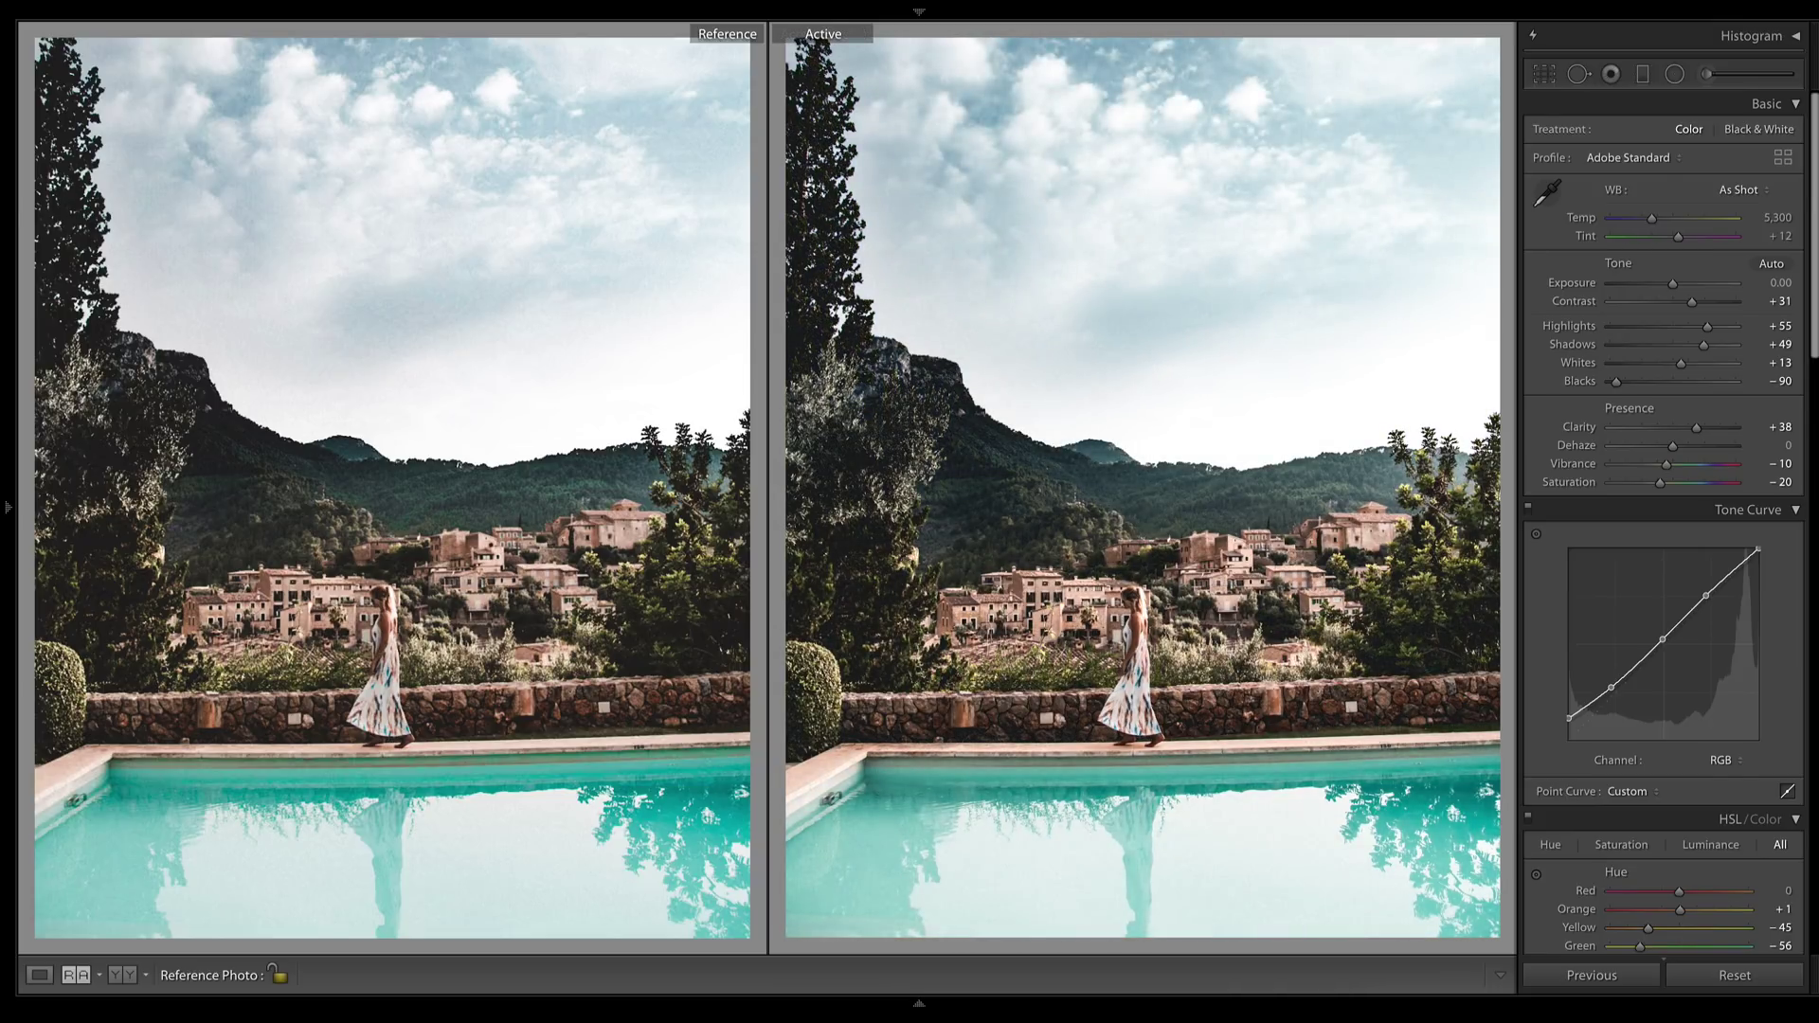
key(d)
key(backslash)
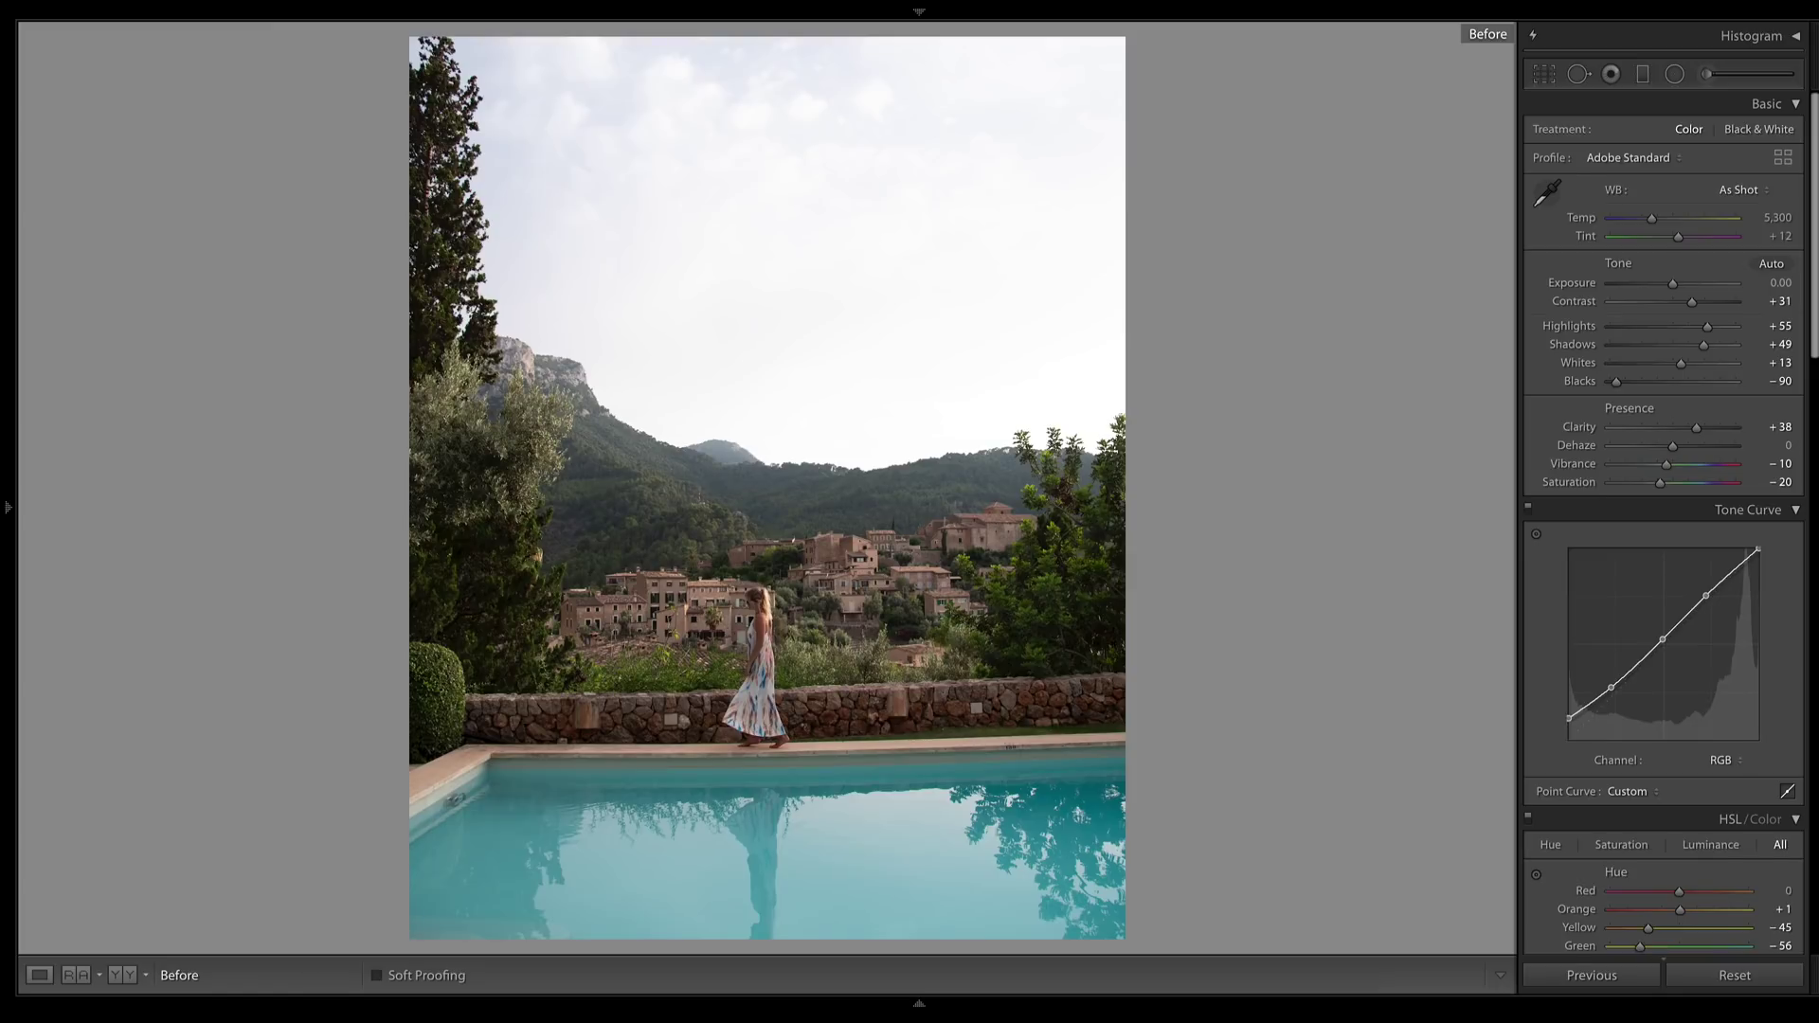
key(backslash)
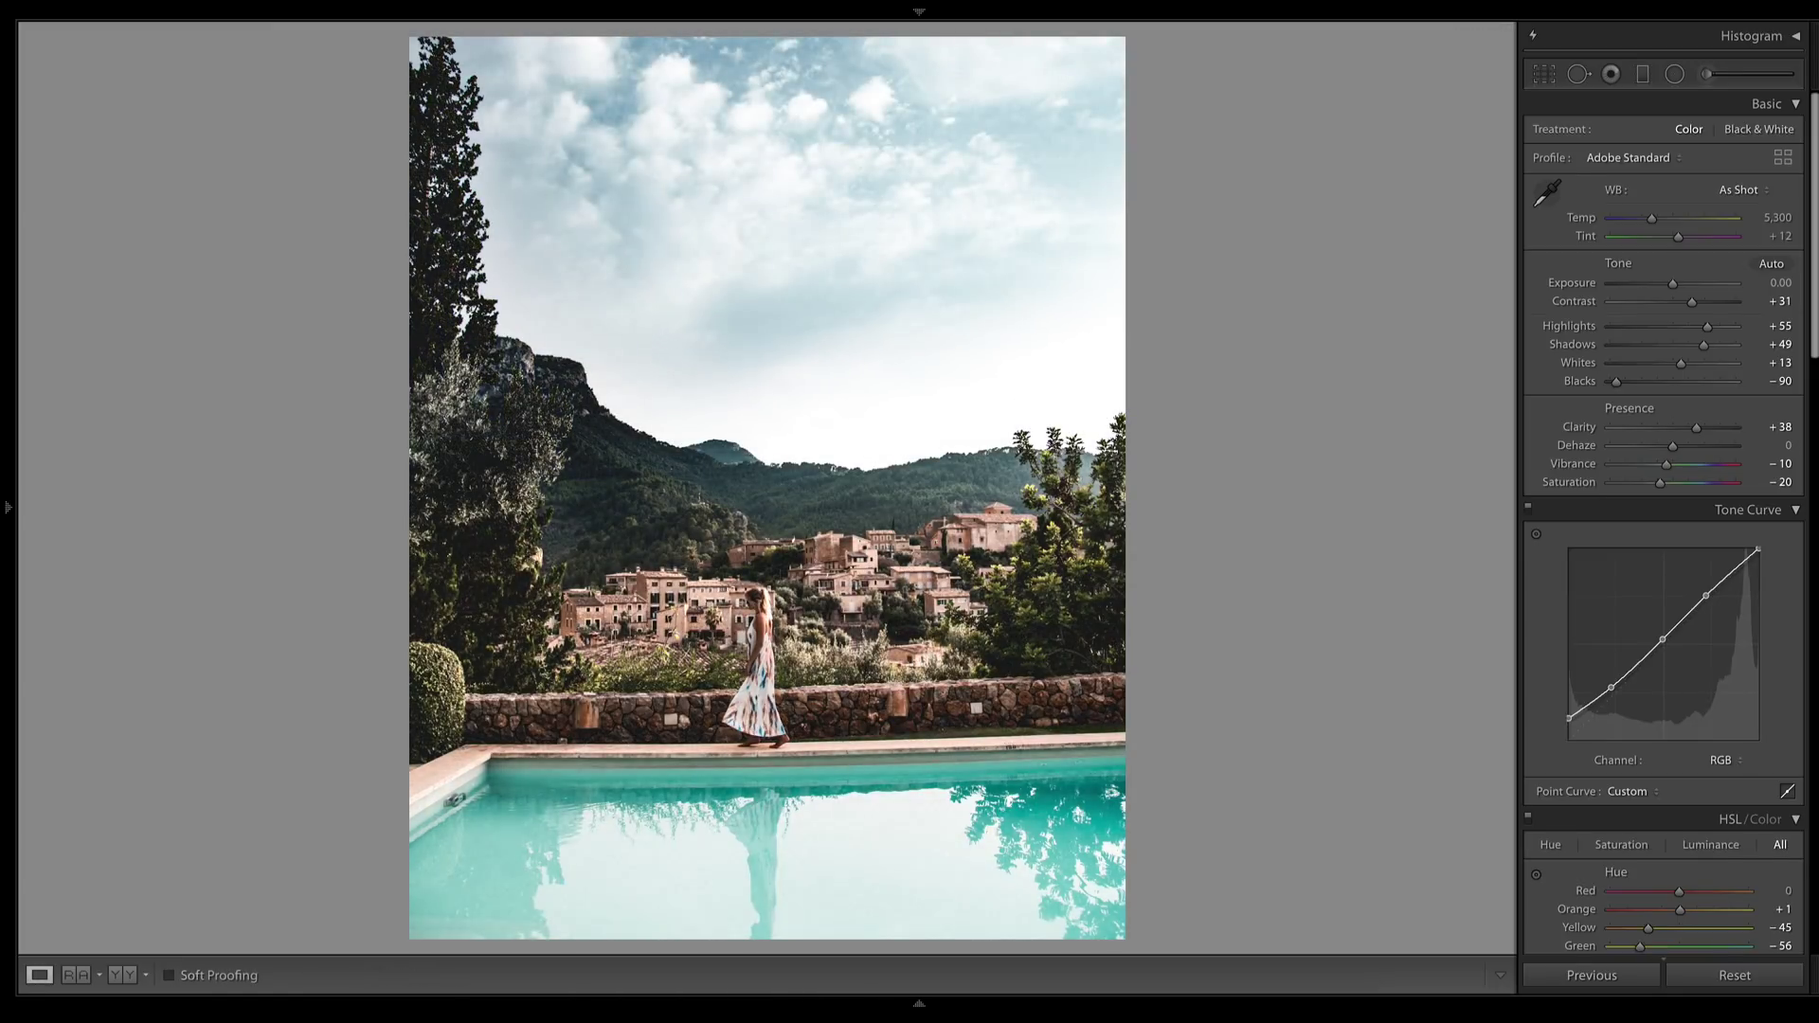